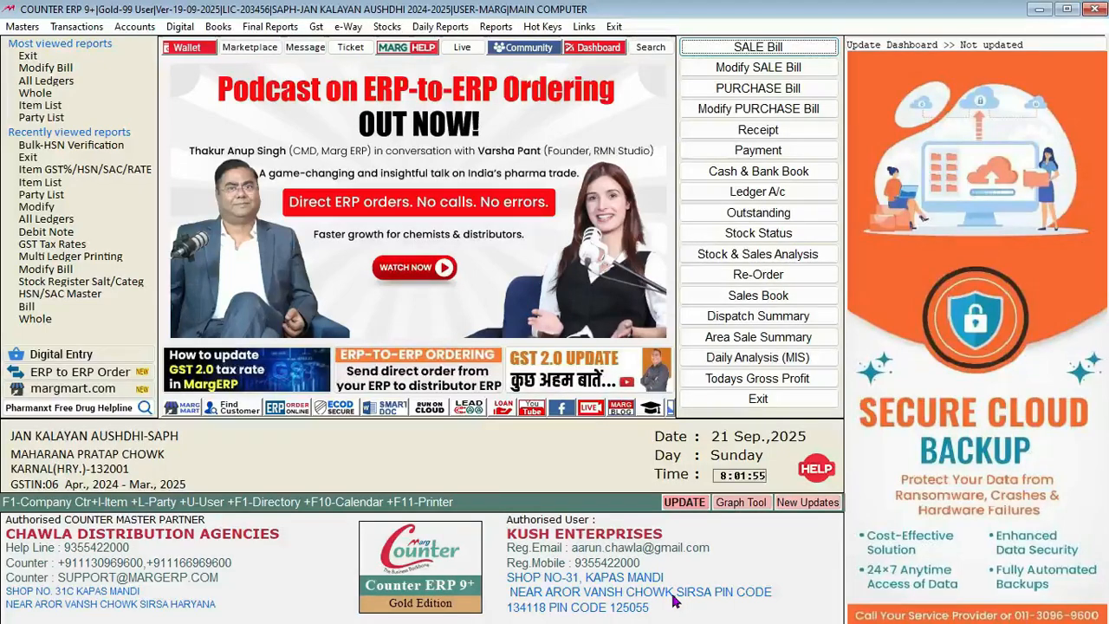
# Step: Open the Gst menu from the Final Reports menu bar to list GST Tax Rates and Update GST Patch
pyautogui.hotkey('alt', 'f')
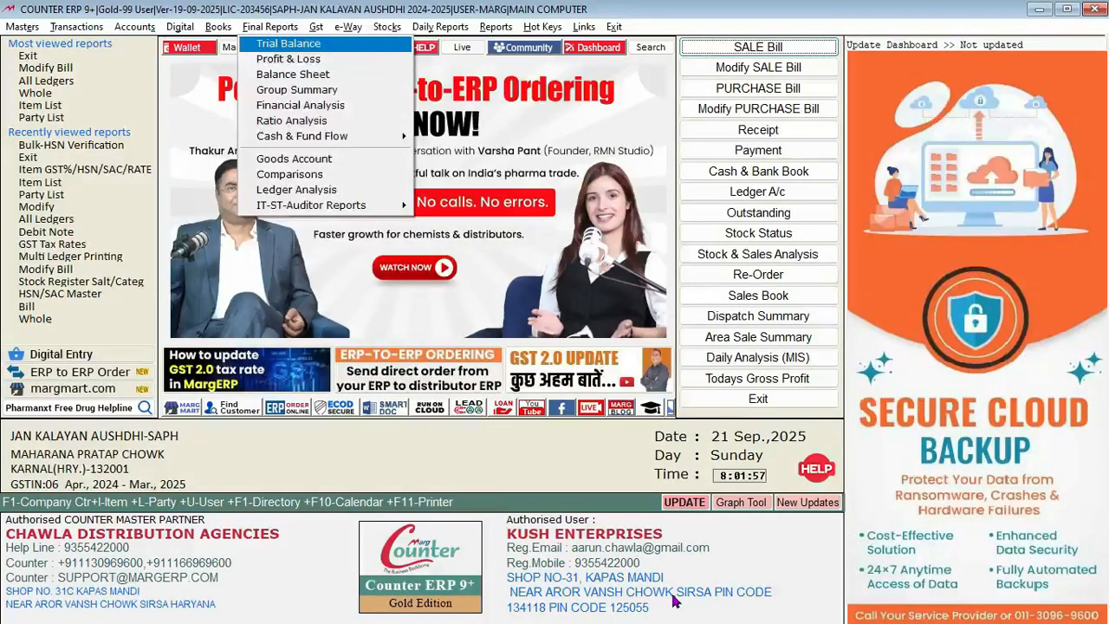
pyautogui.press('Right')
pyautogui.press('Down')
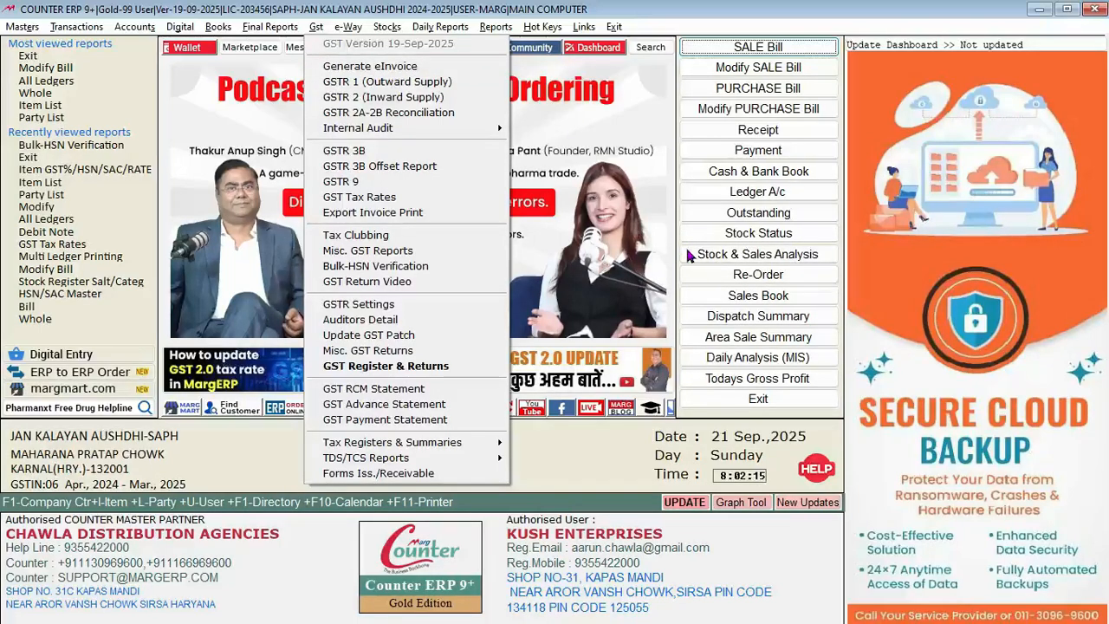
# Step: Switch to Chrome and go to the margcompusoft.com home page
pyautogui.click(1031, 10)
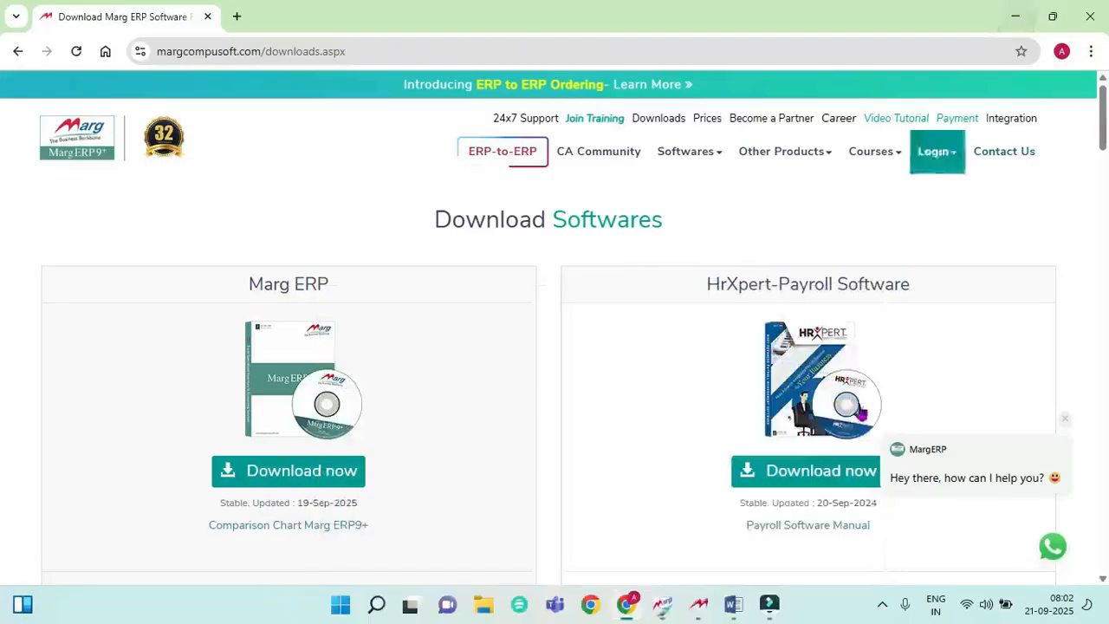
pyautogui.click(639, 602)
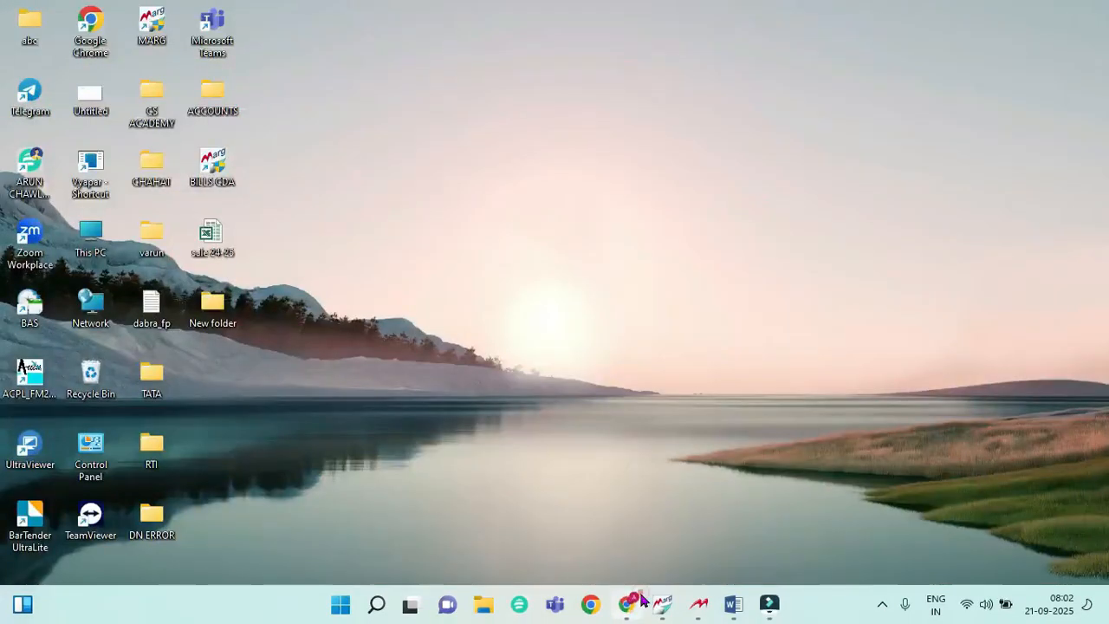
pyautogui.click(639, 602)
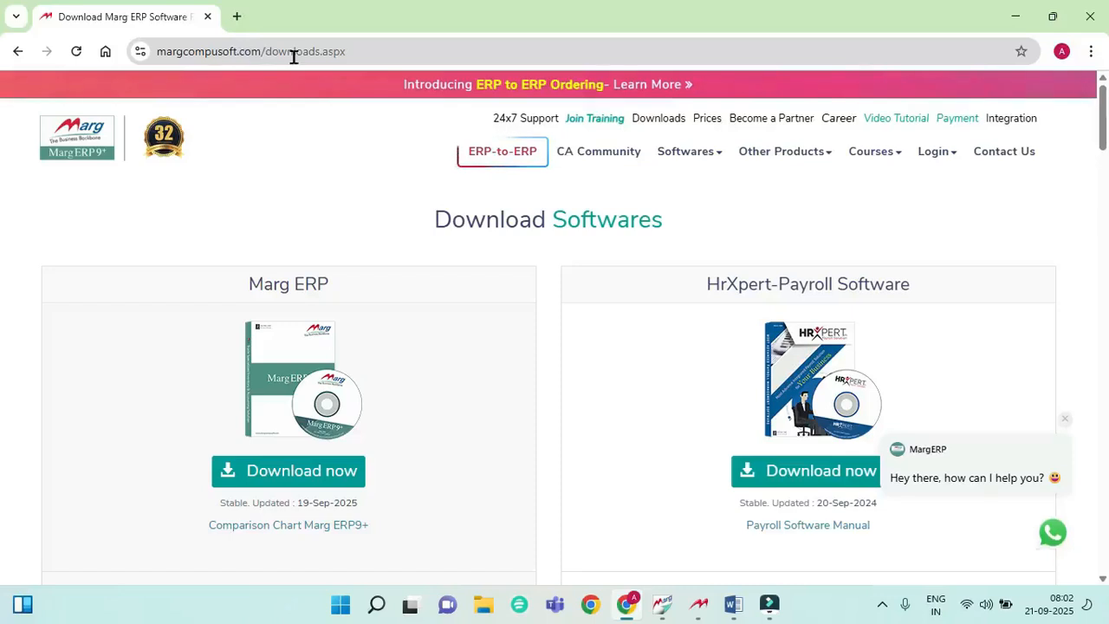
pyautogui.click(362, 55)
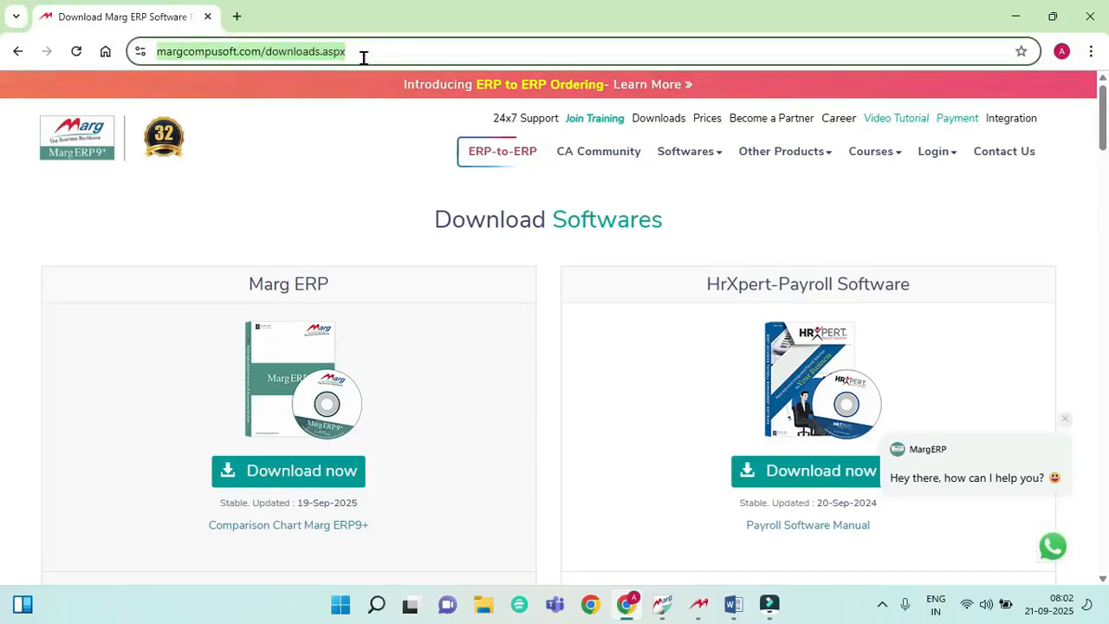
pyautogui.click(363, 57)
pyautogui.press('BackSpace')
pyautogui.press('BackSpace')
pyautogui.press('BackSpace')
pyautogui.press('BackSpace')
pyautogui.press('BackSpace')
pyautogui.press('BackSpace')
pyautogui.press('BackSpace')
pyautogui.press('BackSpace')
pyautogui.press('BackSpace')
pyautogui.press('BackSpace')
pyautogui.press('BackSpace')
pyautogui.press('BackSpace')
pyautogui.press('BackSpace')
pyautogui.press('BackSpace')
pyautogui.press('Return')
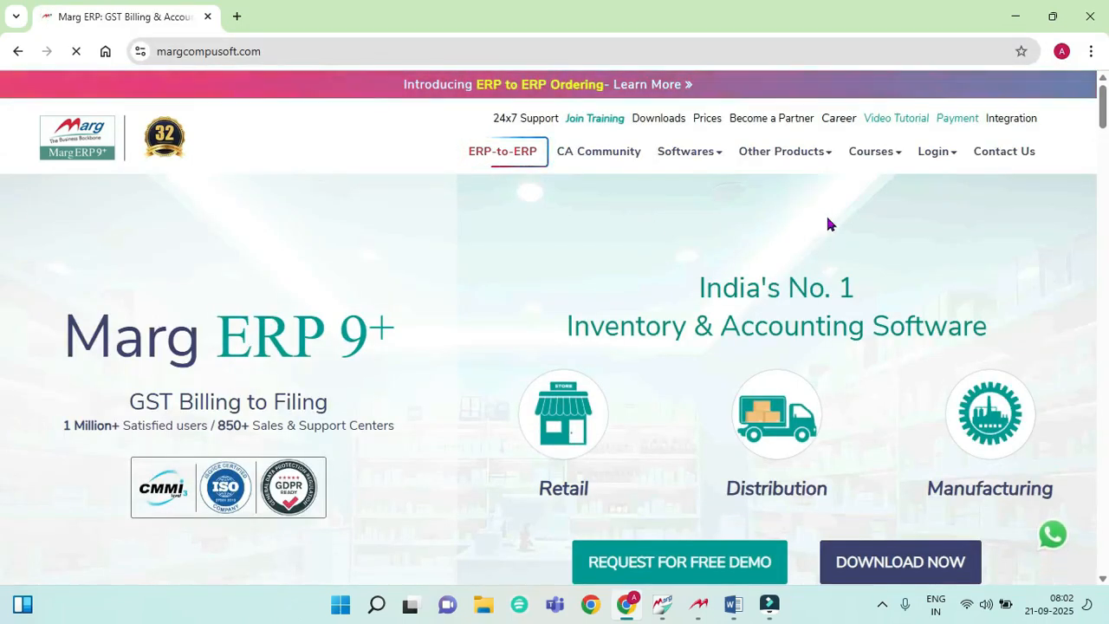
# Step: Close the GST 2.0 promotional popup and go to the site's Downloads page
pyautogui.click(334, 54)
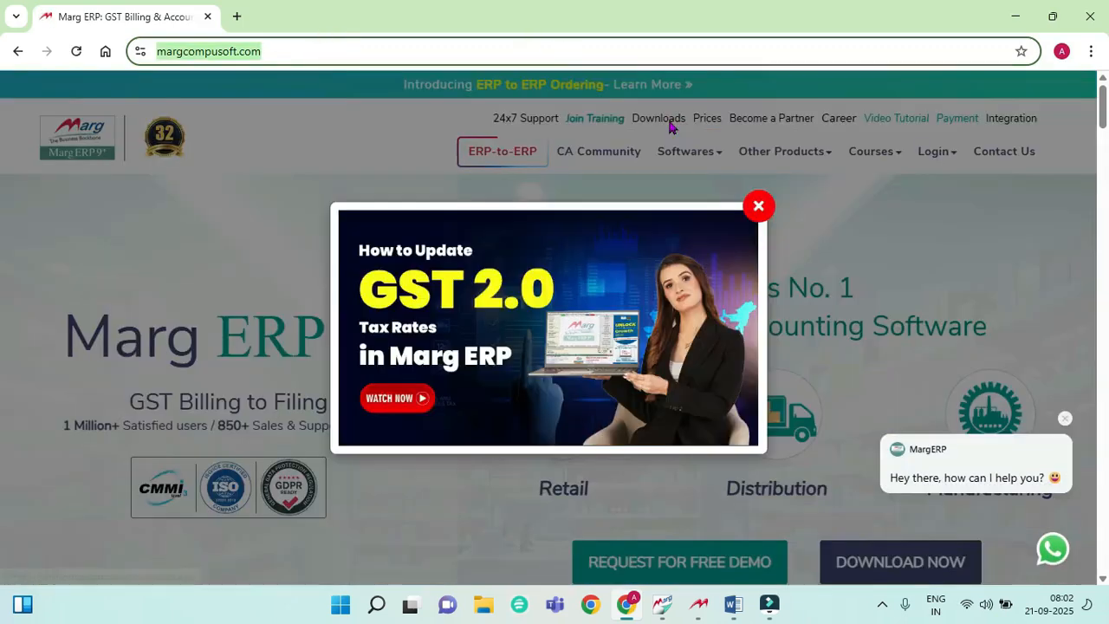
pyautogui.click(758, 206)
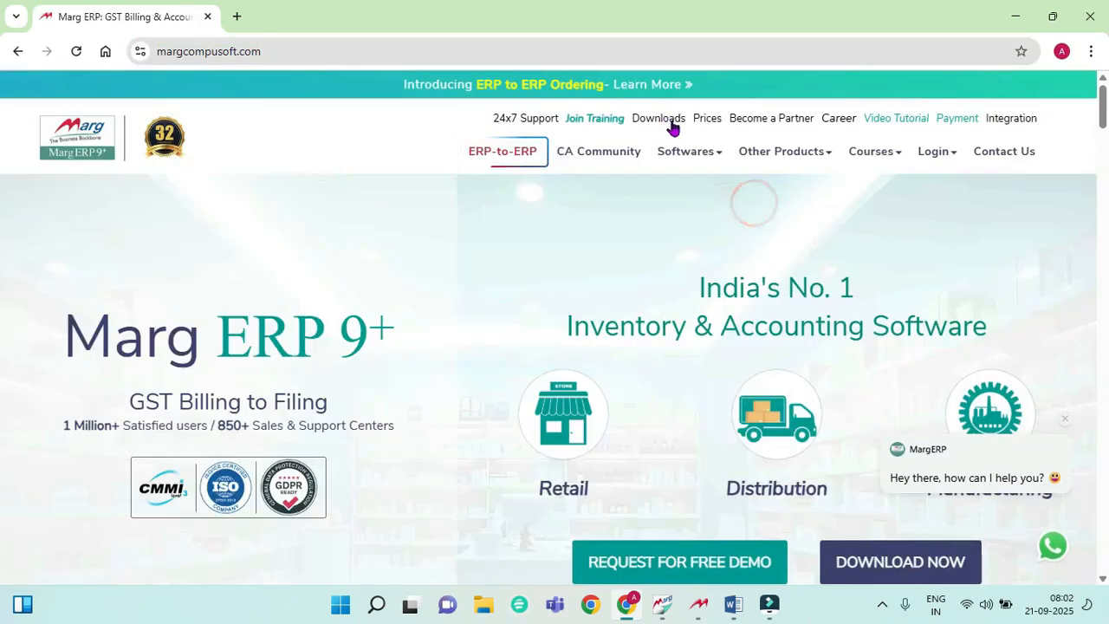
pyautogui.moveTo(687, 152)
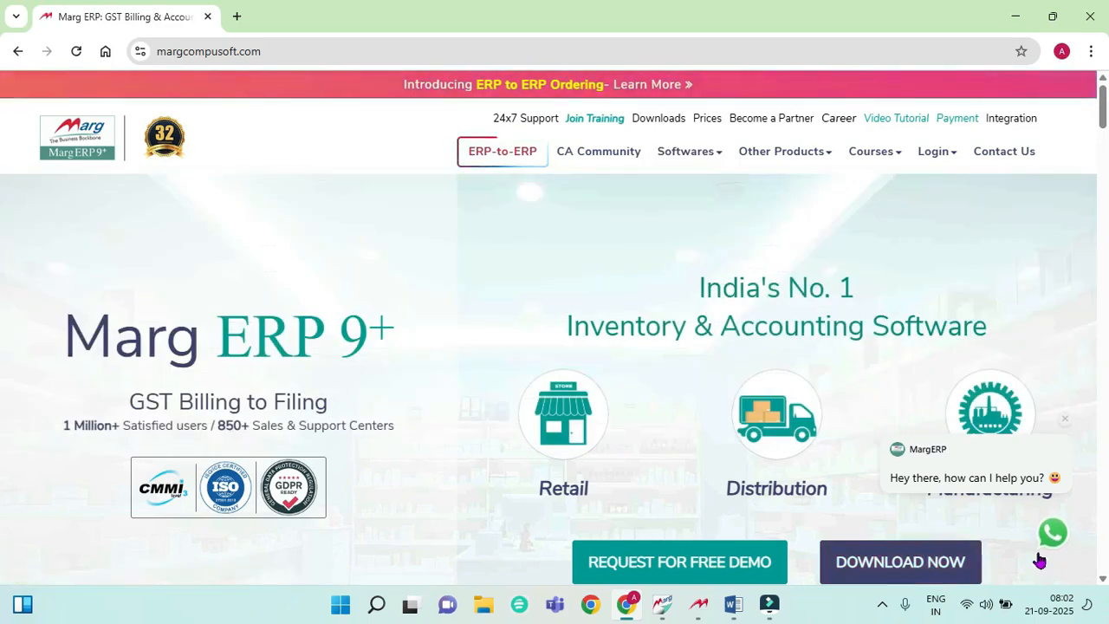
pyautogui.click(673, 121)
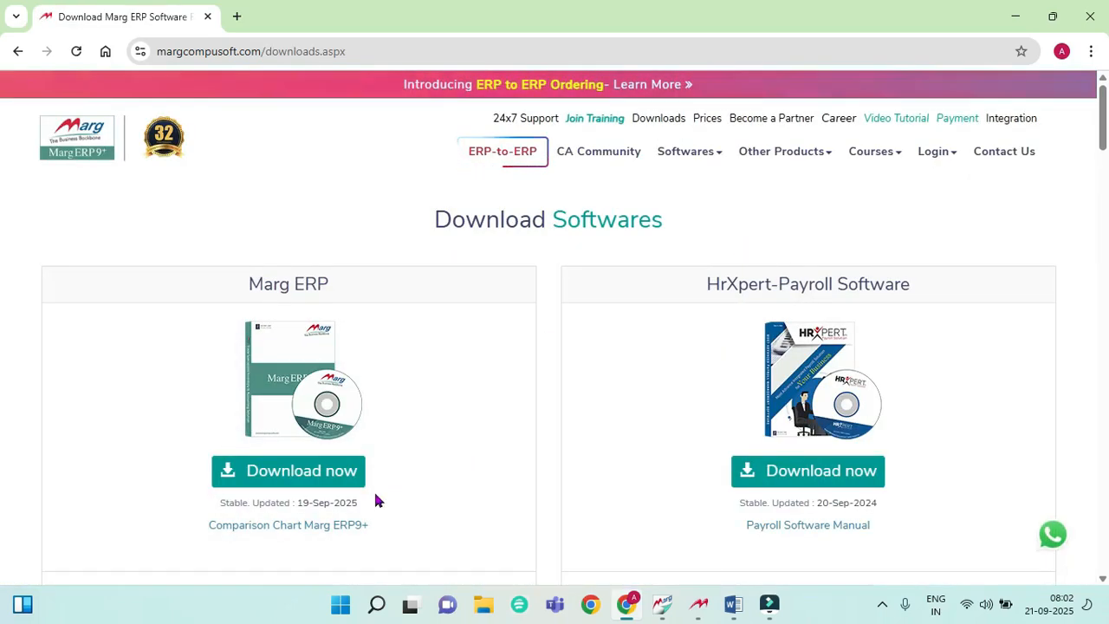
# Step: Scroll to Patches and download the GST Patch as gst.zip
pyautogui.scroll(-5, 475, 483)
pyautogui.scroll(-10, 475, 483)
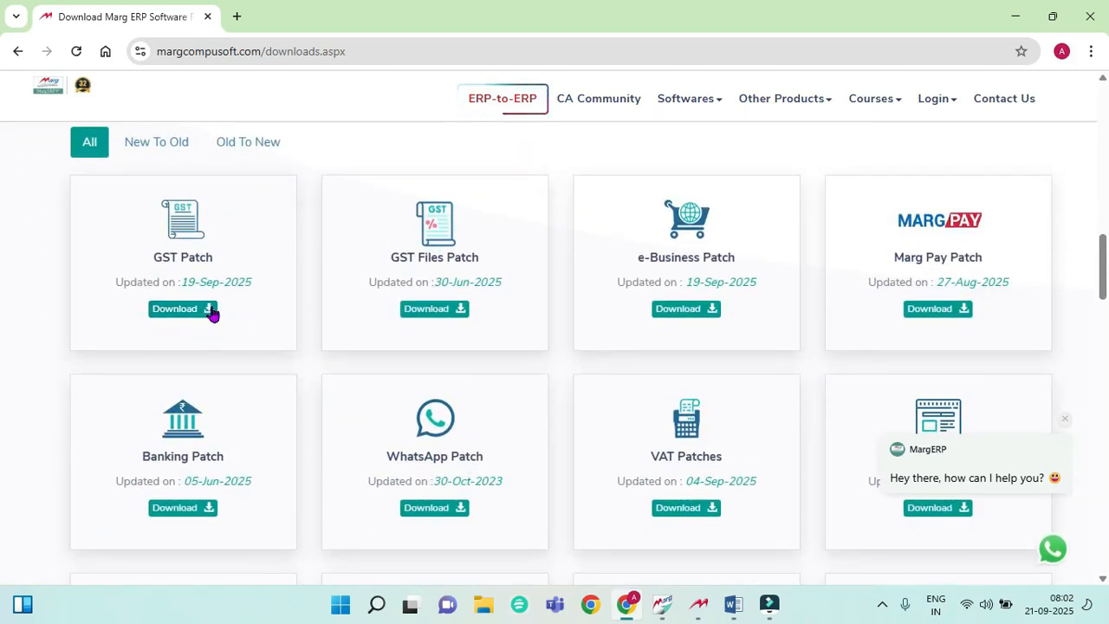
pyautogui.click(210, 310)
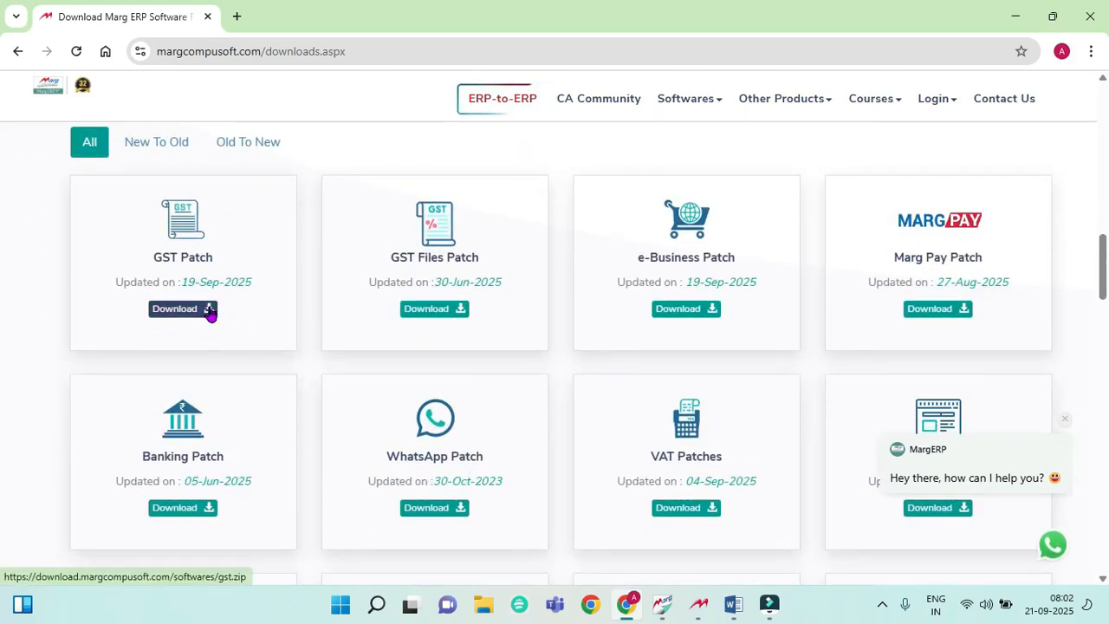
pyautogui.click(210, 310)
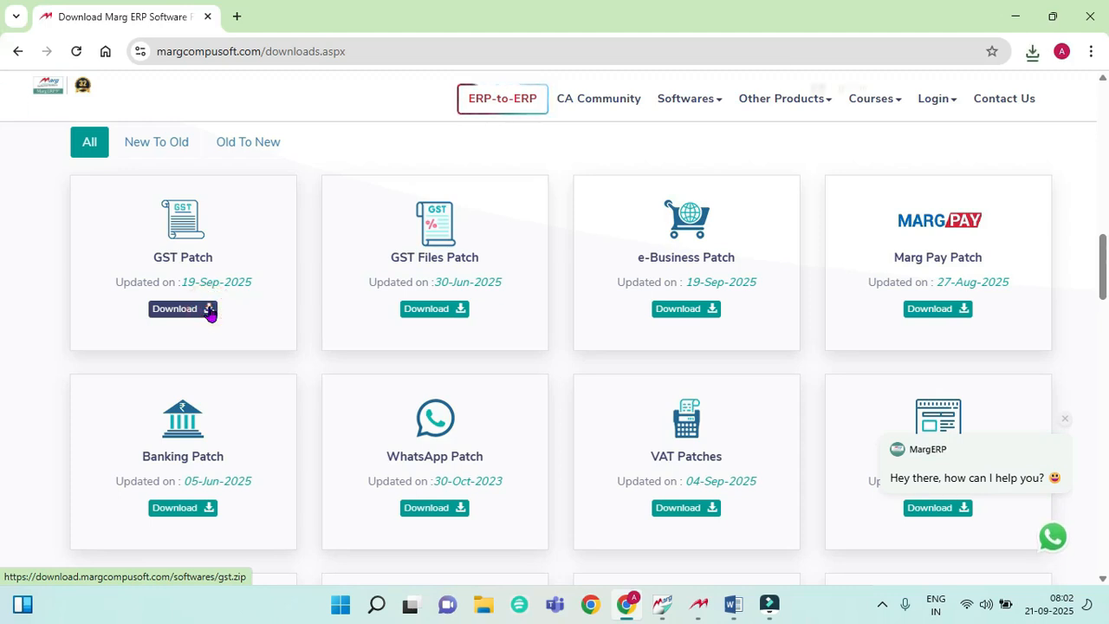
pyautogui.moveTo(884, 104)
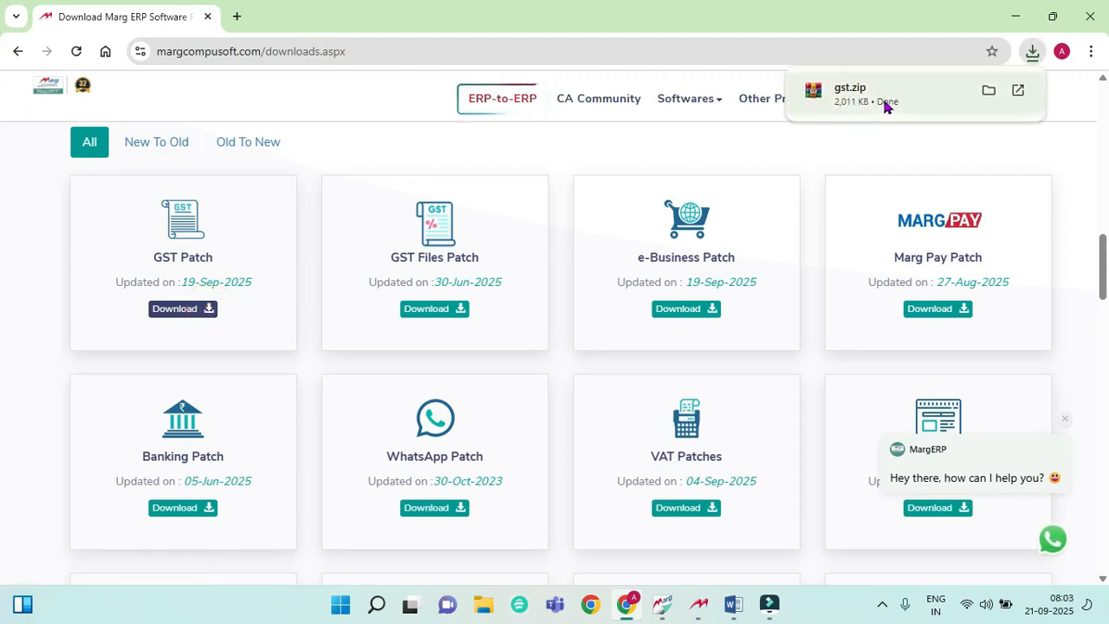
# Step: Download the EDE patch and check that EDE.zip and gst.zip appear in recent downloads
pyautogui.scroll(-4, 716, 274)
pyautogui.scroll(-3, 716, 275)
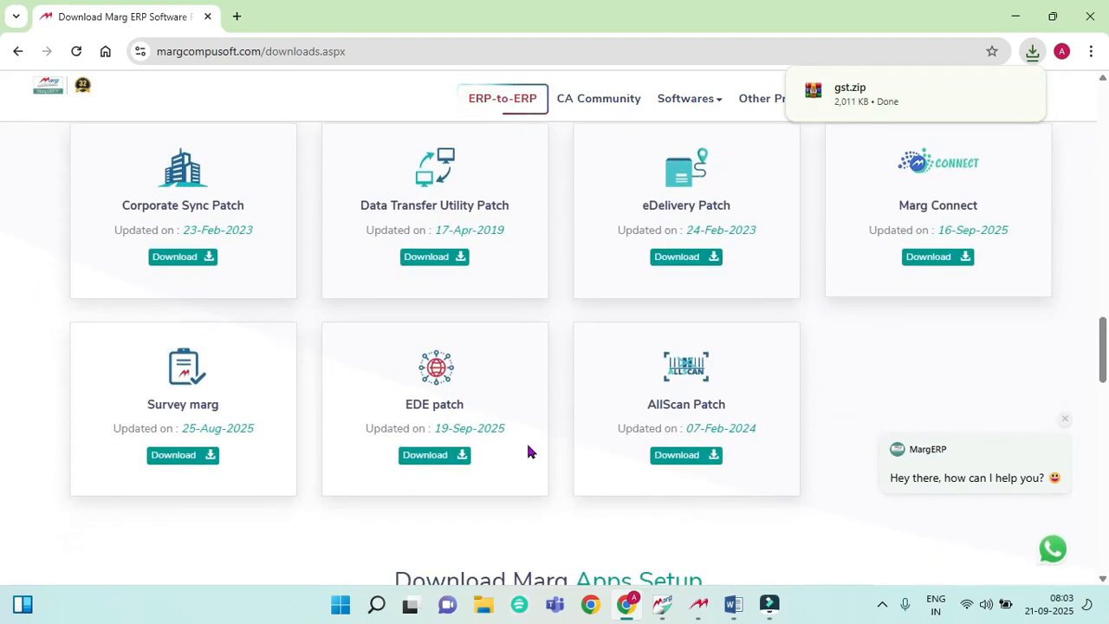
pyautogui.click(448, 467)
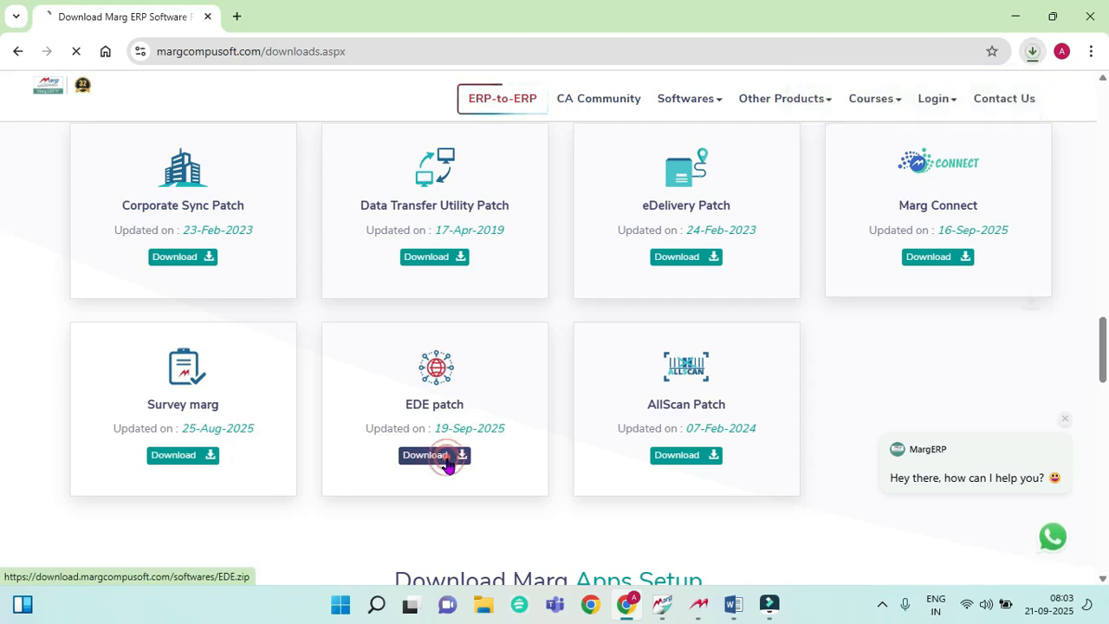
pyautogui.click(1028, 54)
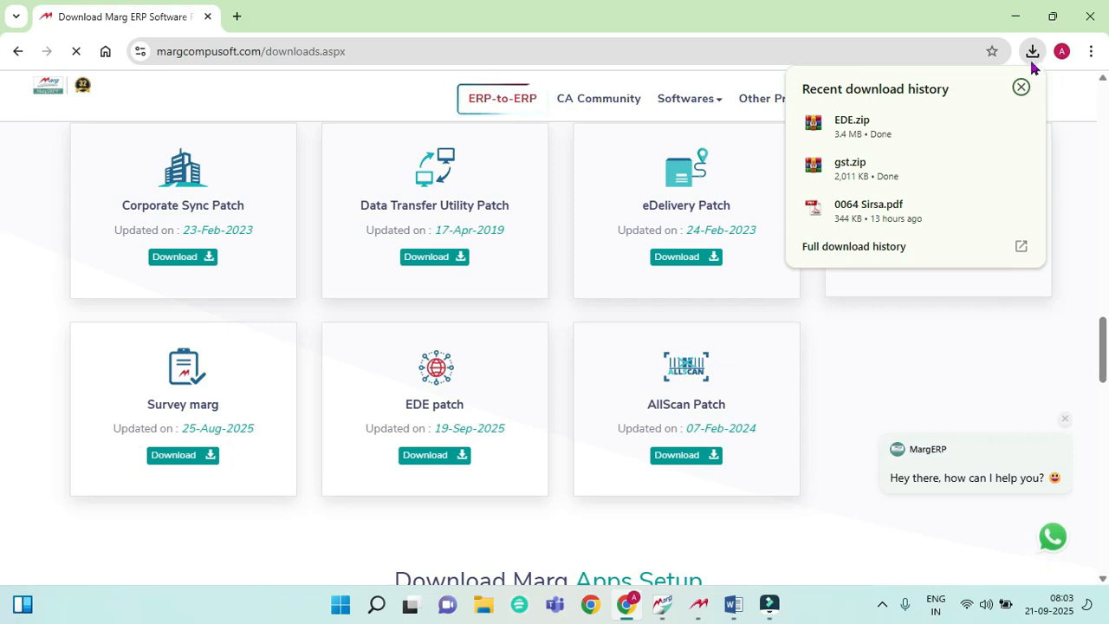
pyautogui.moveTo(923, 208)
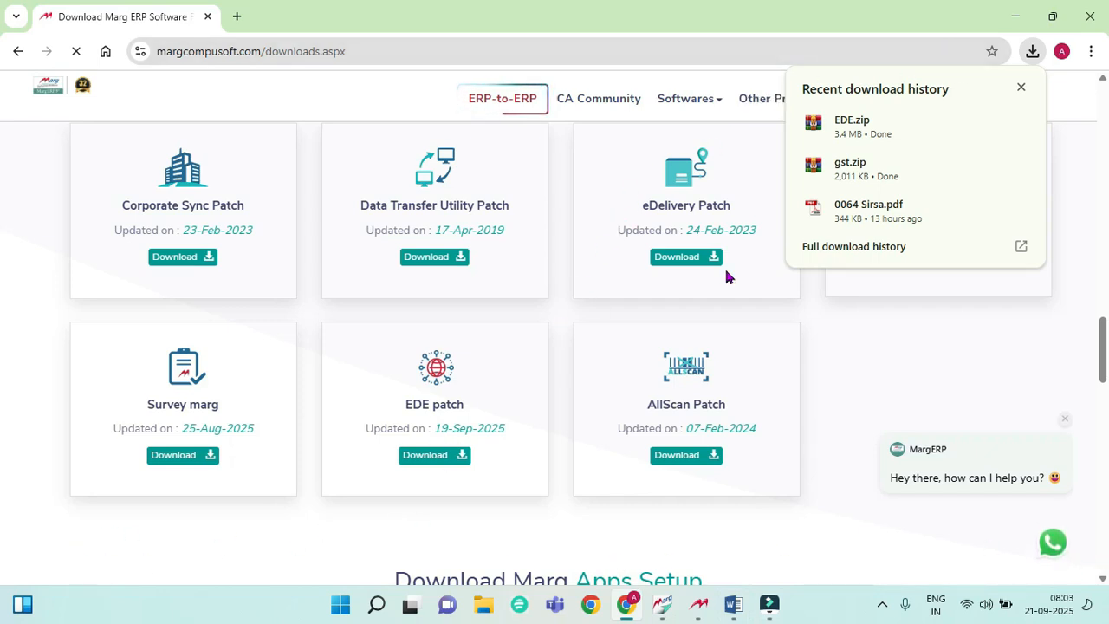
# Step: Return to Marg, exit the dashboard, and go to JAN KALAYAN AUSHDHI's Backup of Financial Year option
pyautogui.click(1015, 23)
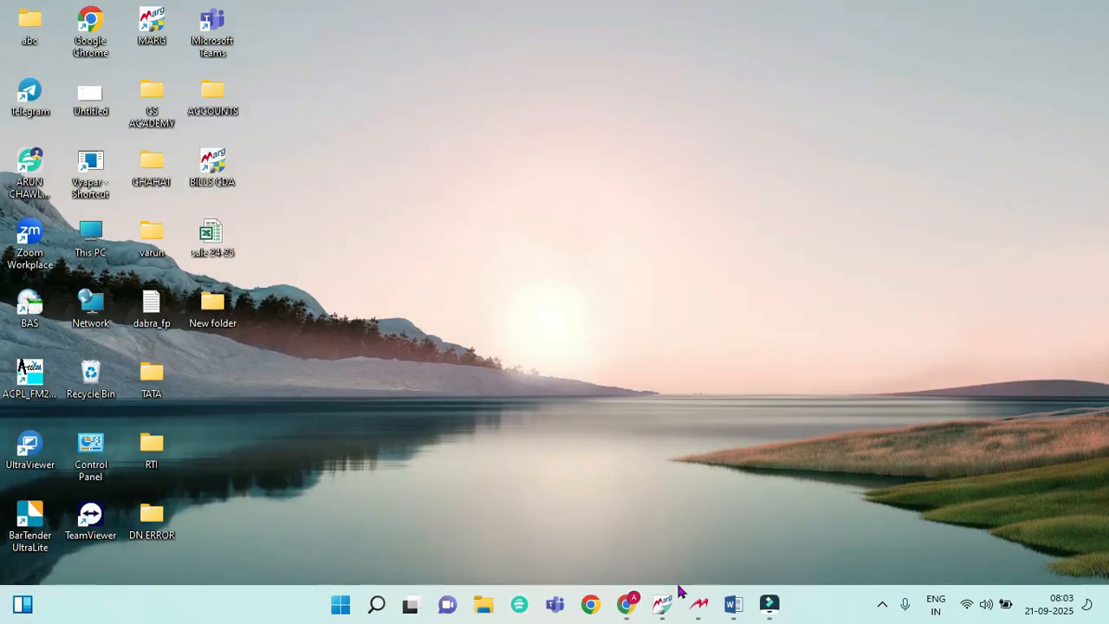
pyautogui.click(669, 604)
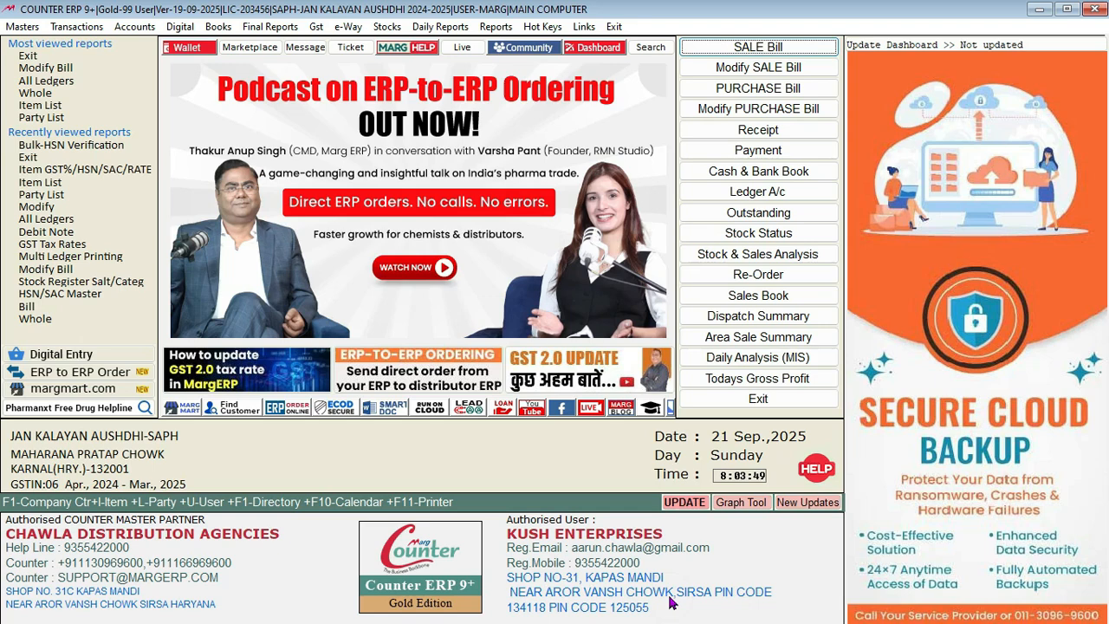
pyautogui.click(771, 399)
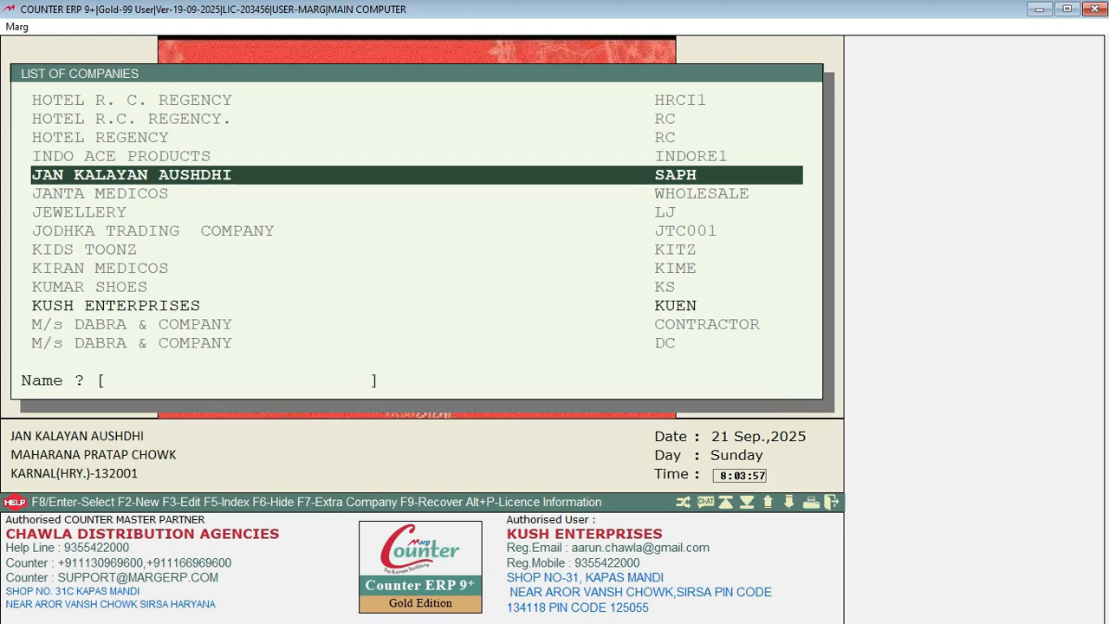
pyautogui.press('Return')
pyautogui.press('Down')
pyautogui.press('Down')
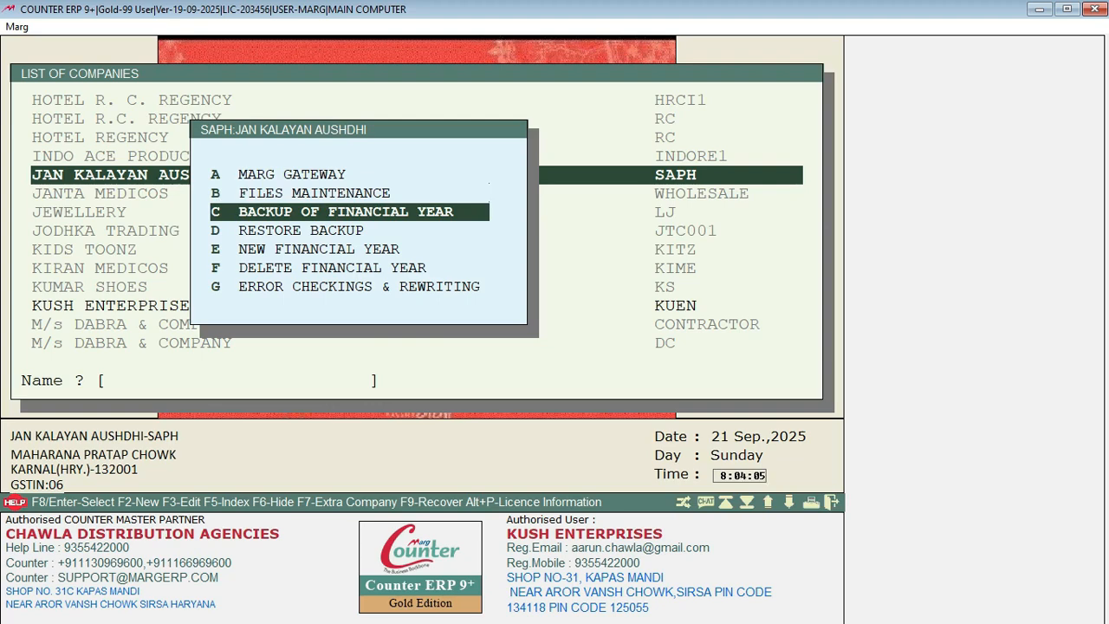
# Step: Run a manual backup of year V02 to the D:\ONEDRIVE\BARG\ directory
pyautogui.press('Return')
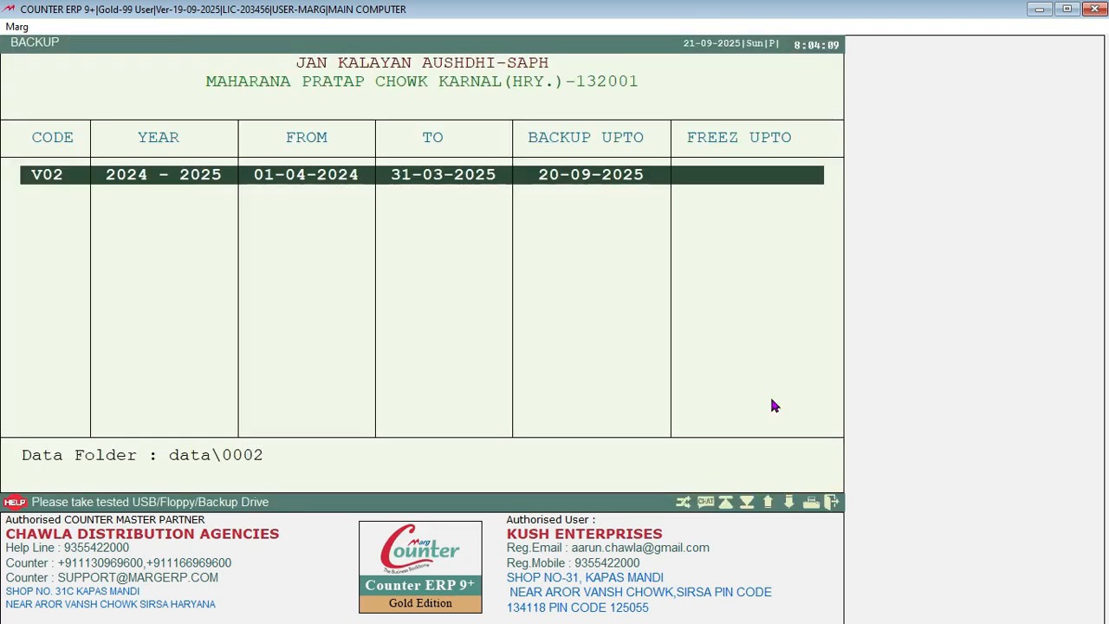
pyautogui.press('Return')
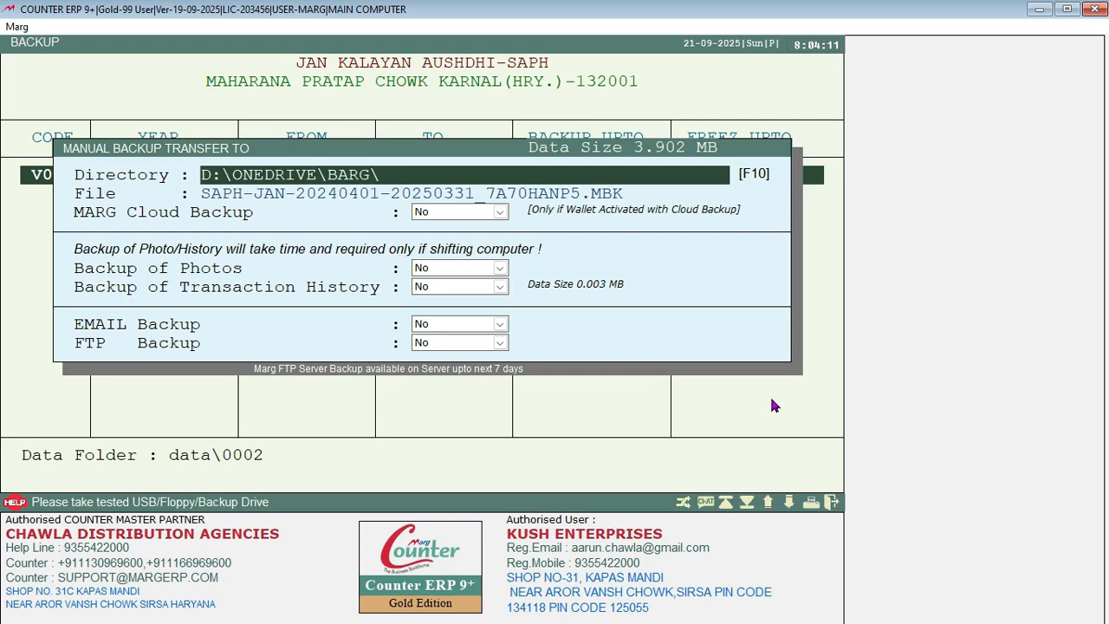
pyautogui.press('Return')
pyautogui.press('Return')
pyautogui.press('Return')
pyautogui.press('Return')
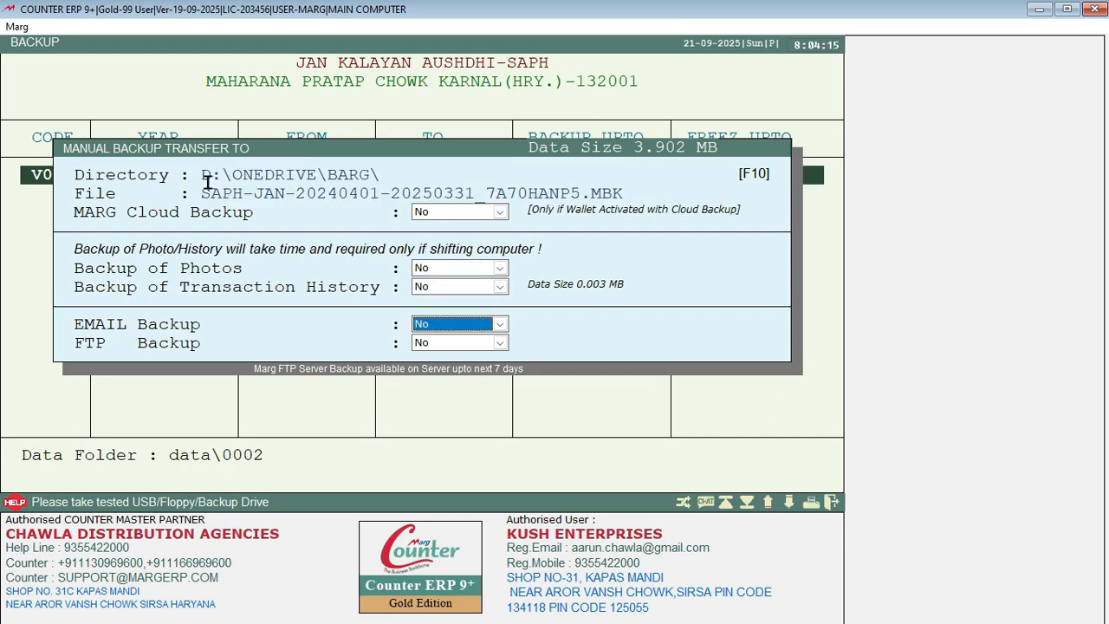
pyautogui.click(406, 166)
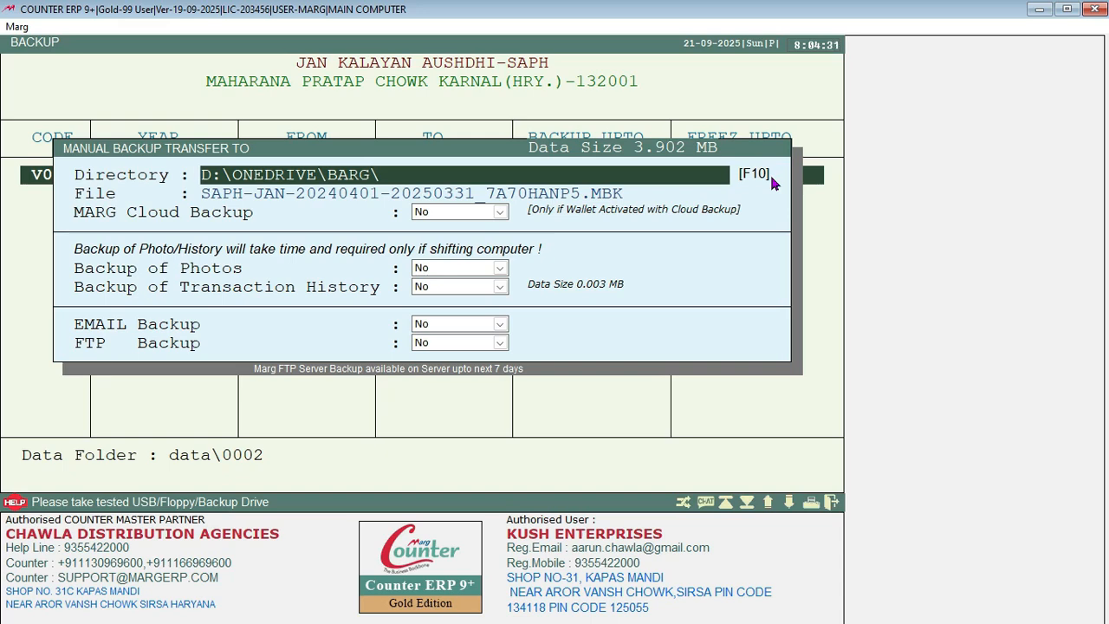
pyautogui.press('Return')
pyautogui.press('Return')
pyautogui.press('Return')
pyautogui.press('Return')
pyautogui.press('Return')
pyautogui.press('Return')
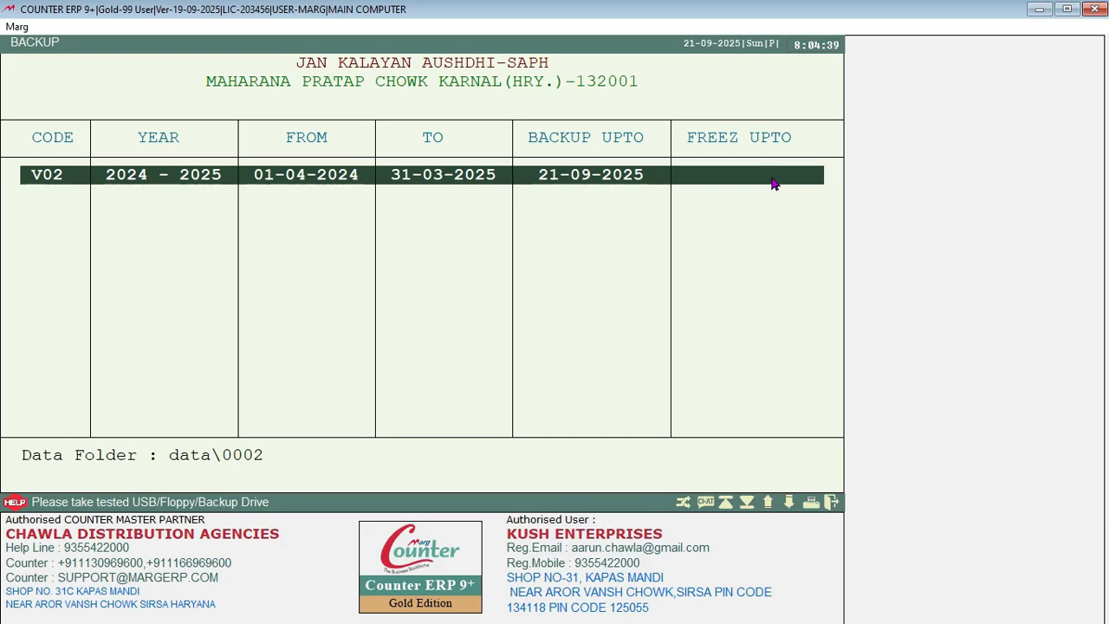
# Step: Leave the backup screen, answer Yes to 'Sure to Quit?', and choose BACKUP in Marg Backup
pyautogui.press('Escape')
pyautogui.press('Escape')
pyautogui.press('Escape')
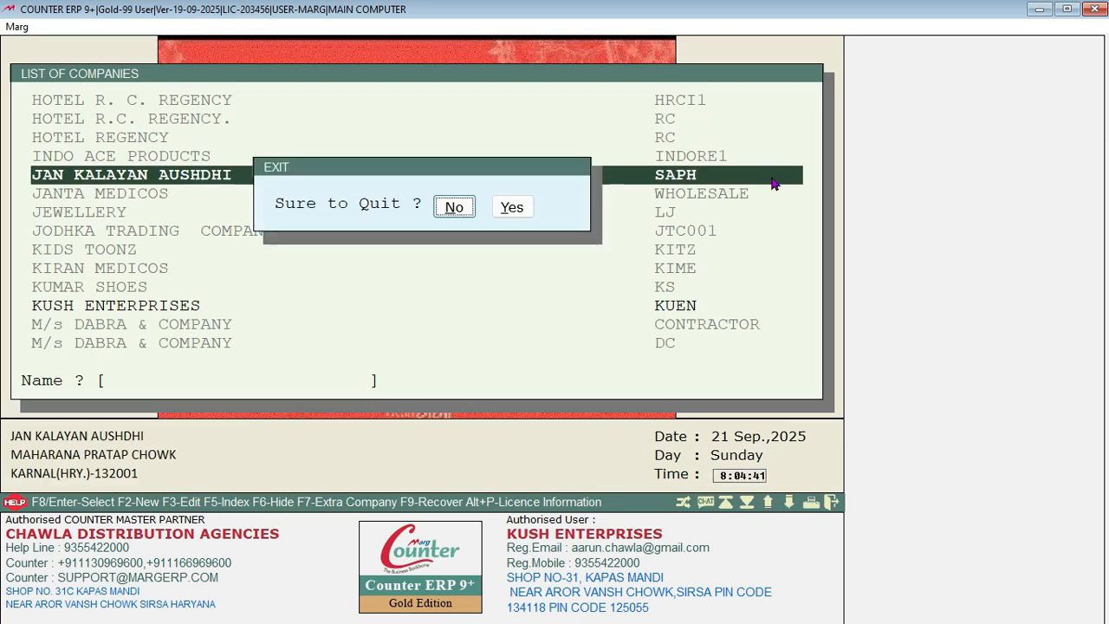
pyautogui.press('Right')
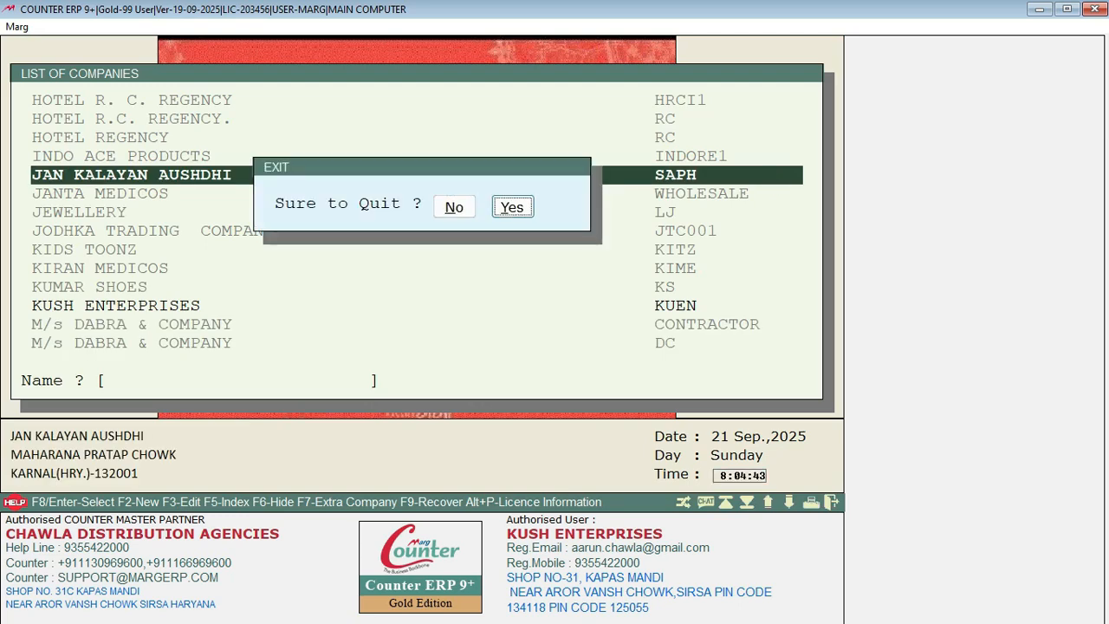
pyautogui.press('Return')
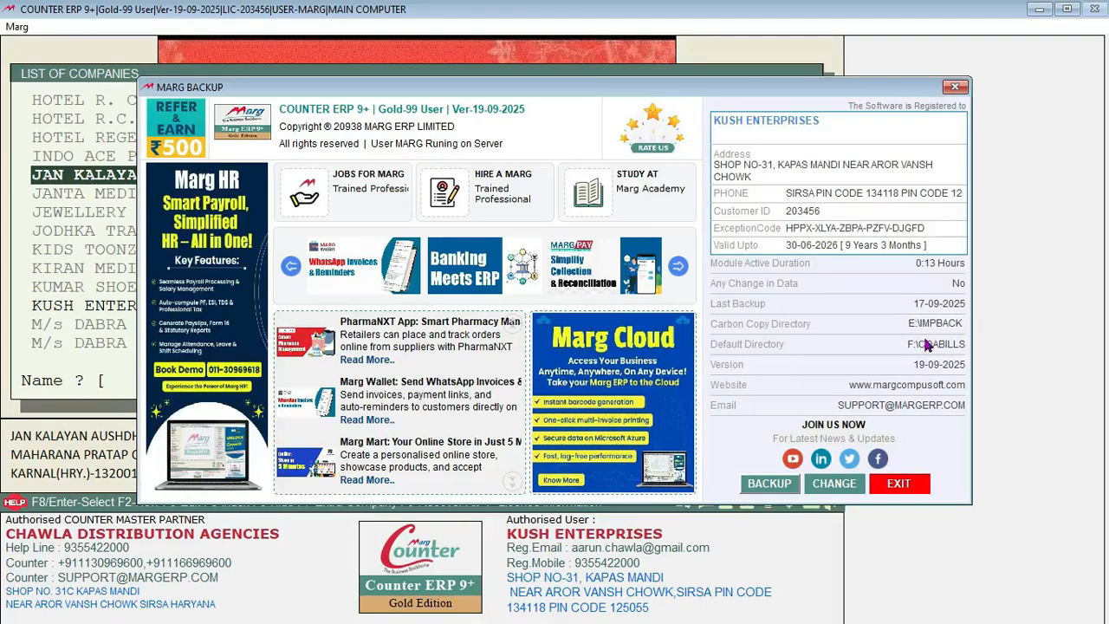
pyautogui.click(771, 485)
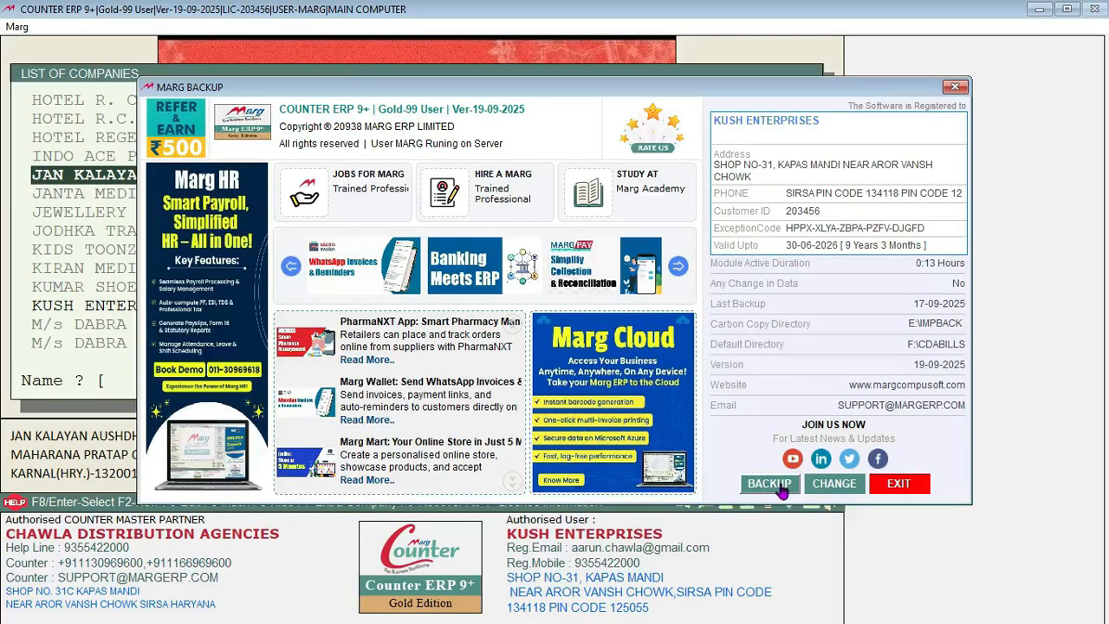
# Step: Untick the top companies and tick JAN KALAYAN AUSHDHI - SAPH 2024-2025 for backup
pyautogui.press('space')
pyautogui.press('space')
pyautogui.press('space')
pyautogui.press('space')
pyautogui.press('space')
pyautogui.press('space')
pyautogui.press('space')
pyautogui.press('space')
pyautogui.press('space')
pyautogui.press('space')
pyautogui.press('space')
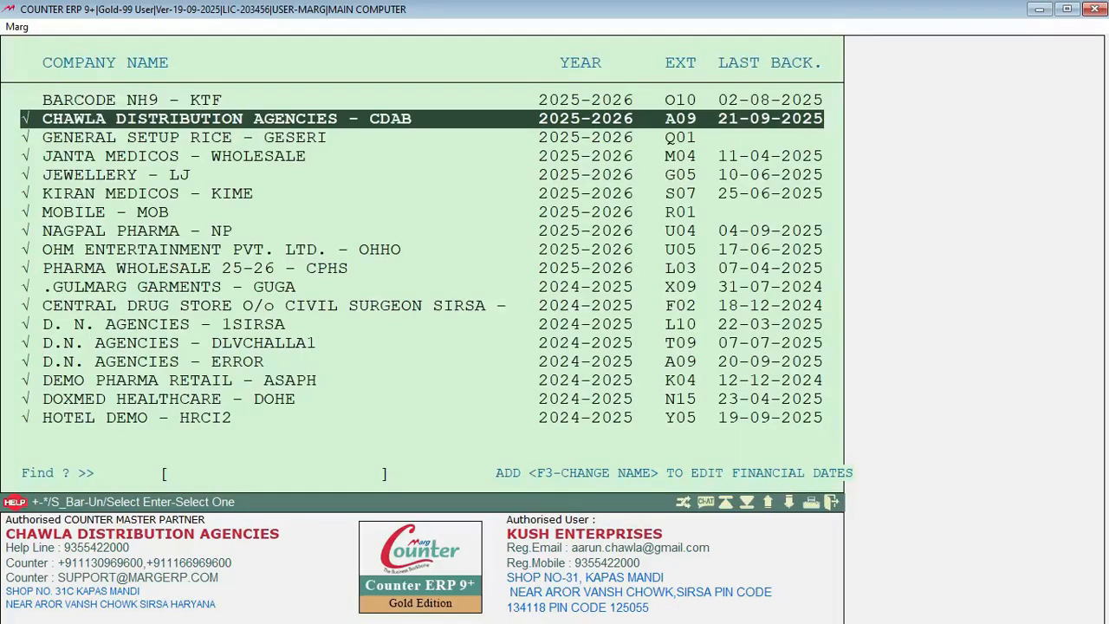
pyautogui.press('Down')
pyautogui.press('Down')
pyautogui.press('Down')
pyautogui.press('Down')
pyautogui.press('Down')
pyautogui.press('Down')
pyautogui.press('Down')
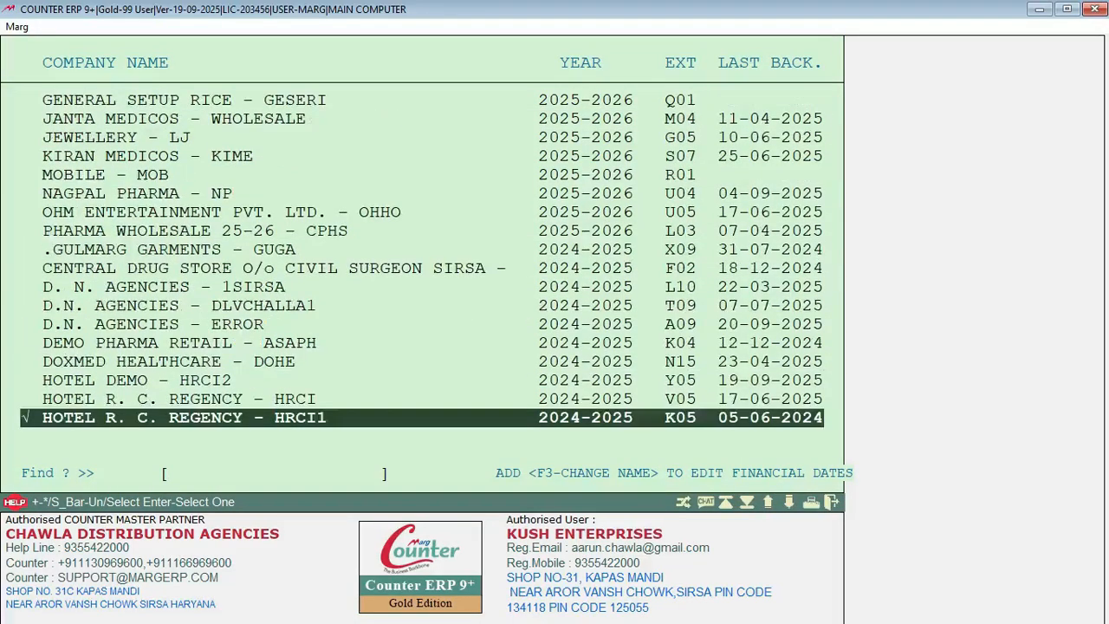
pyautogui.press('Up')
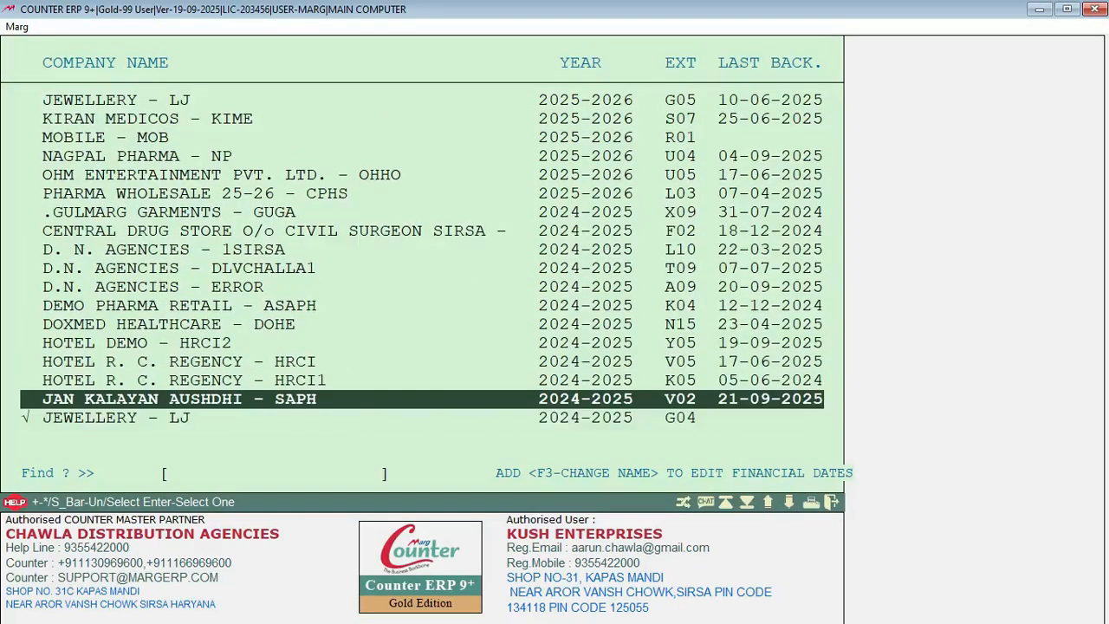
pyautogui.press('Down')
pyautogui.press('Down')
pyautogui.press('Up')
pyautogui.press('Up')
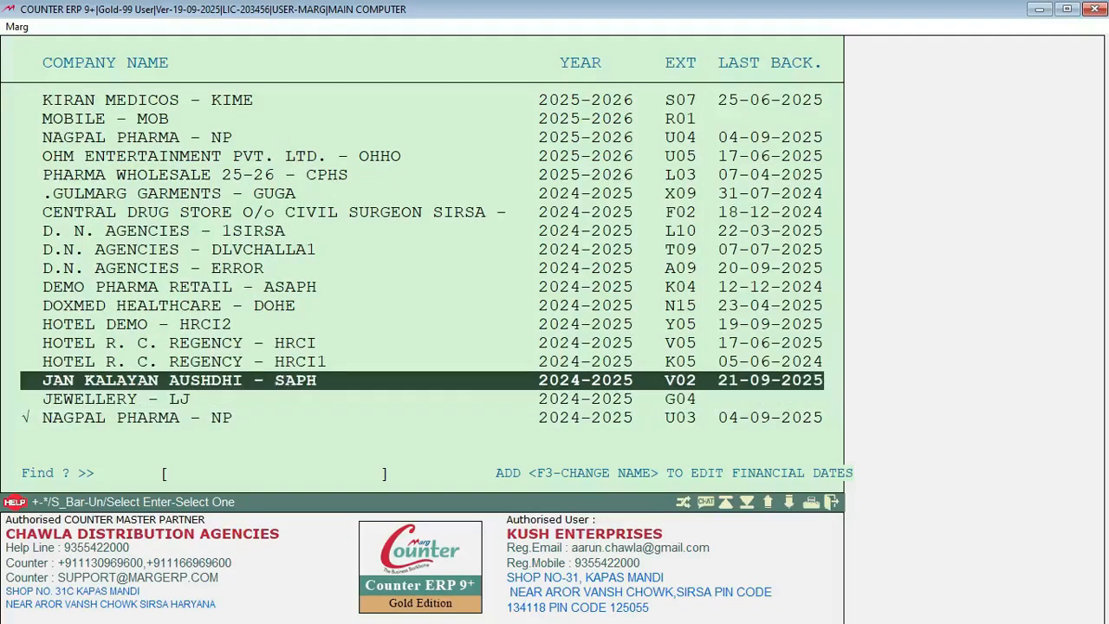
pyautogui.press('space')
pyautogui.press('Up')
pyautogui.press('Down')
pyautogui.press('Up')
pyautogui.press('Down')
pyautogui.press('Up')
# Step: Untick the extra companies at the list end, including CHAWLA DISTRIBUTION AGENCIES 2024-2025, and start the backup
pyautogui.press('Down')
pyautogui.press('Down')
pyautogui.press('Down')
pyautogui.press('Down')
pyautogui.press('Down')
pyautogui.press('Down')
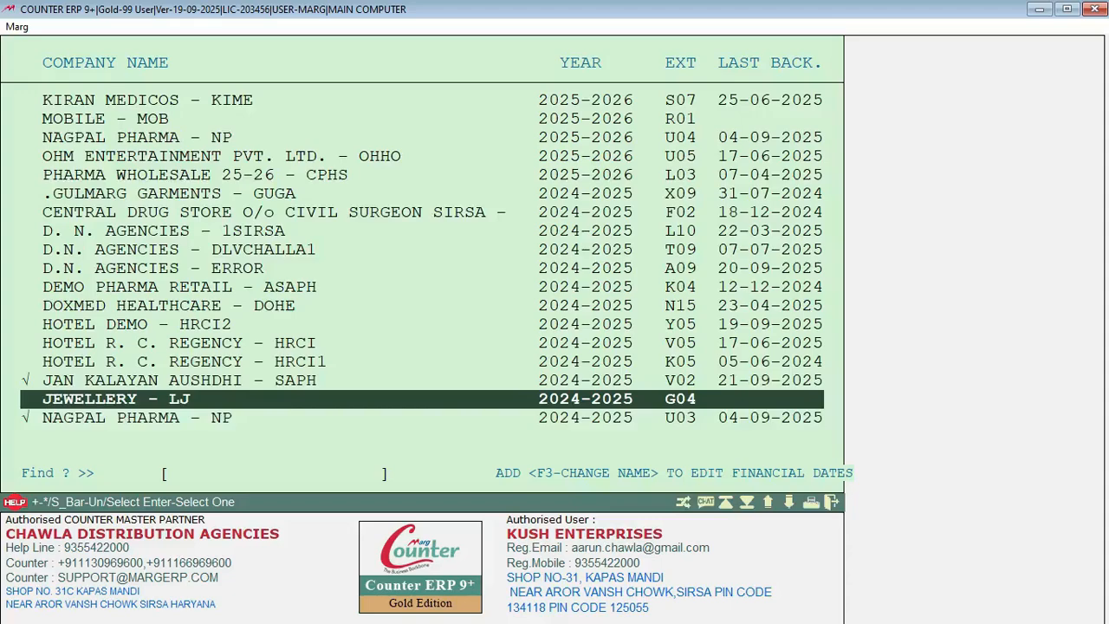
pyautogui.press('Down')
pyautogui.press('Down')
pyautogui.press('Down')
pyautogui.press('Down')
pyautogui.press('Down')
pyautogui.press('Down')
pyautogui.press('Down')
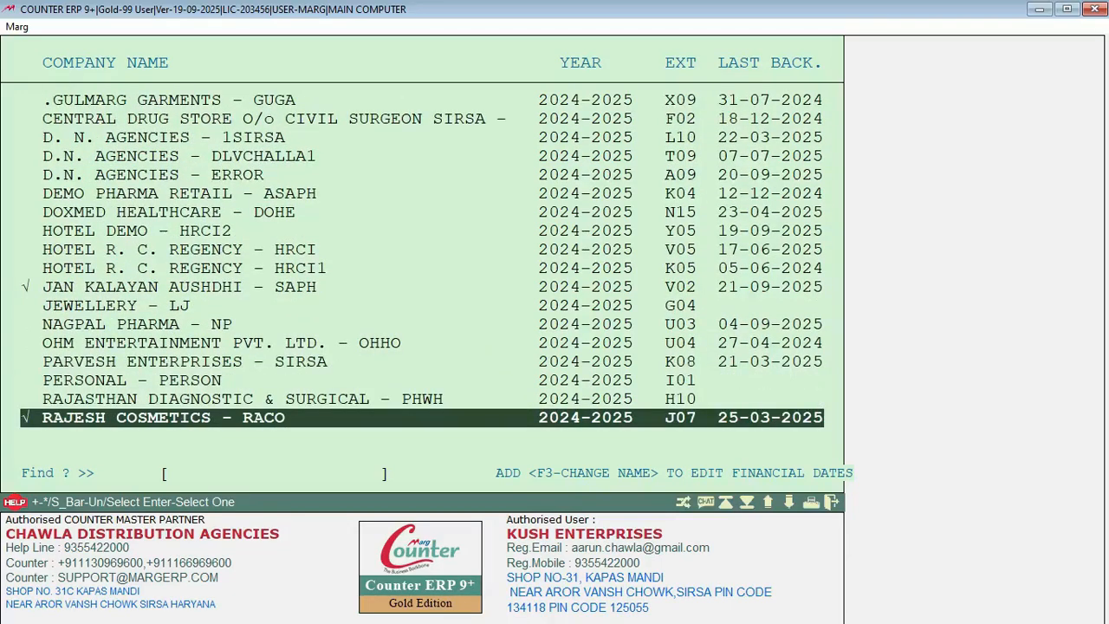
pyautogui.press('Down')
pyautogui.press('Down')
pyautogui.press('Down')
pyautogui.press('Down')
pyautogui.press('Down')
pyautogui.press('Down')
pyautogui.press('Down')
pyautogui.press('Down')
pyautogui.press('Down')
pyautogui.press('Down')
pyautogui.press('Down')
pyautogui.press('Down')
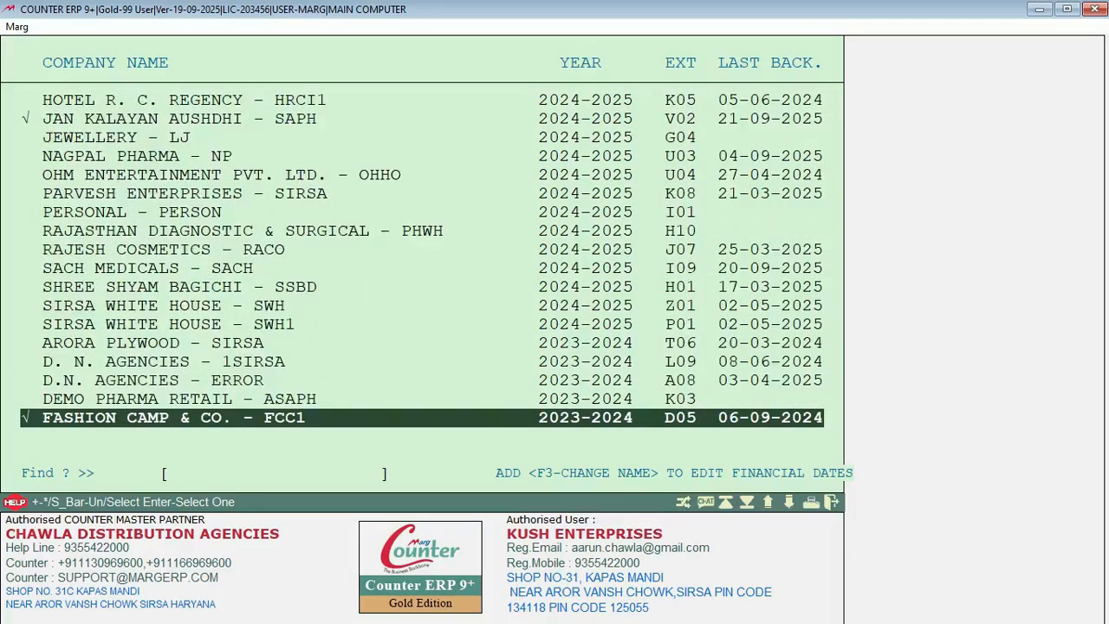
pyautogui.press('Down')
pyautogui.press('Down')
pyautogui.press('Down')
pyautogui.press('Down')
pyautogui.press('Down')
pyautogui.press('Down')
pyautogui.press('Down')
pyautogui.press('Down')
pyautogui.press('Down')
pyautogui.press('Down')
pyautogui.press('Down')
pyautogui.press('Down')
pyautogui.press('Down')
pyautogui.press('Down')
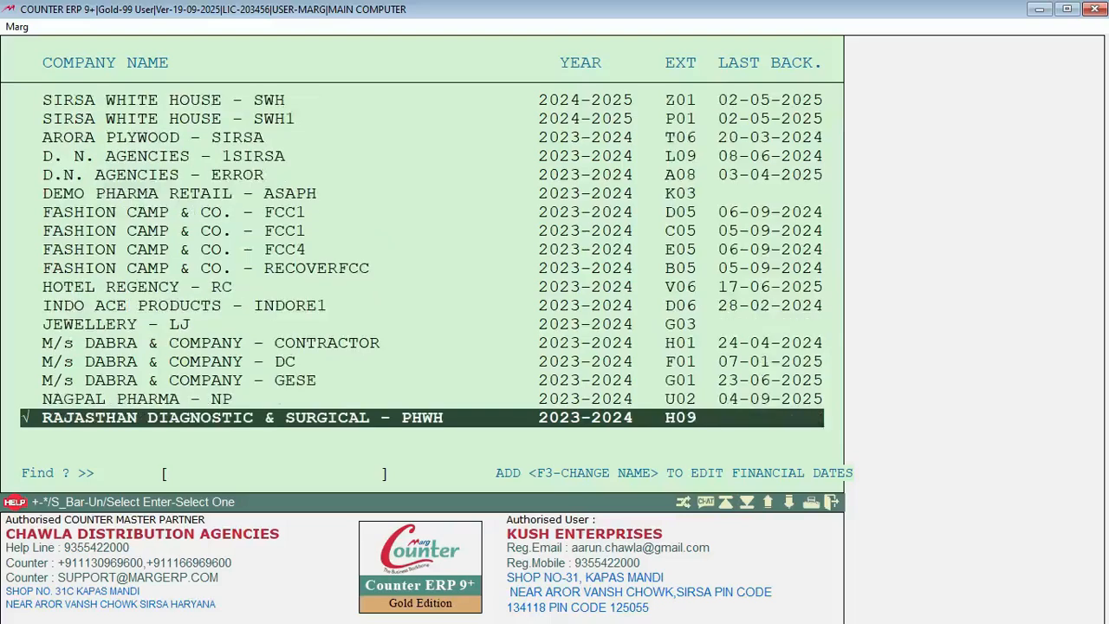
pyautogui.press('Down')
pyautogui.press('Down')
pyautogui.press('Down')
pyautogui.press('Down')
pyautogui.press('Down')
pyautogui.press('Down')
pyautogui.press('Down')
pyautogui.press('Down')
pyautogui.press('Down')
pyautogui.press('Down')
pyautogui.press('Down')
pyautogui.press('Down')
pyautogui.press('Down')
pyautogui.press('Down')
pyautogui.press('Down')
pyautogui.press('Down')
pyautogui.press('Down')
pyautogui.press('Down')
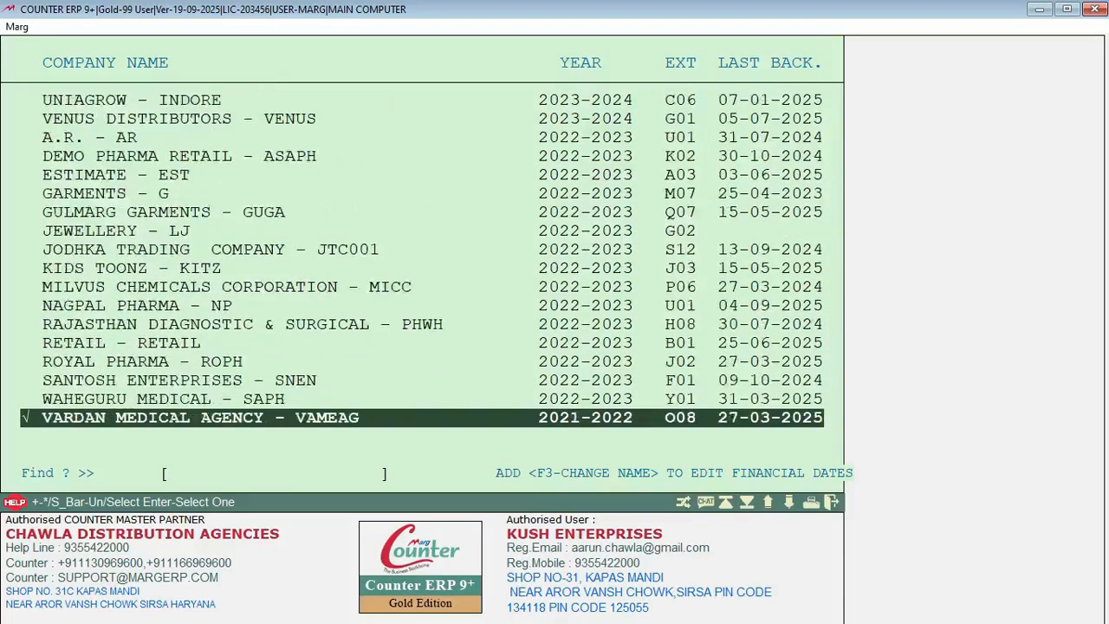
pyautogui.press('space')
pyautogui.press('space')
pyautogui.press('space')
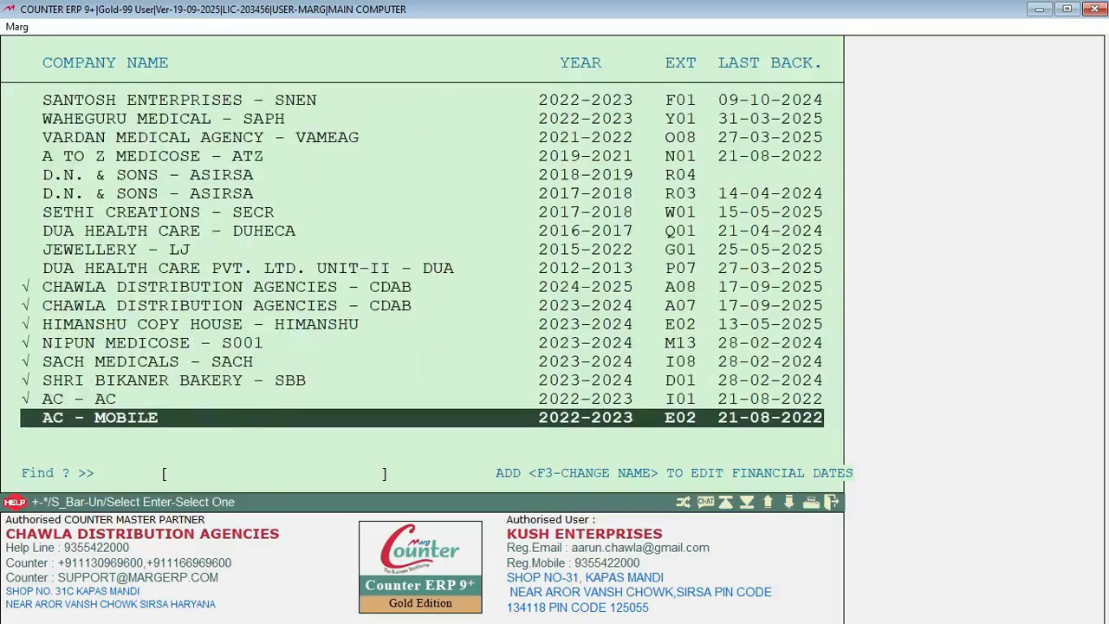
pyautogui.press('Up')
pyautogui.press('Up')
pyautogui.press('Up')
pyautogui.press('Up')
pyautogui.press('Up')
pyautogui.press('Up')
pyautogui.press('Up')
pyautogui.press('space')
pyautogui.press('space')
pyautogui.press('space')
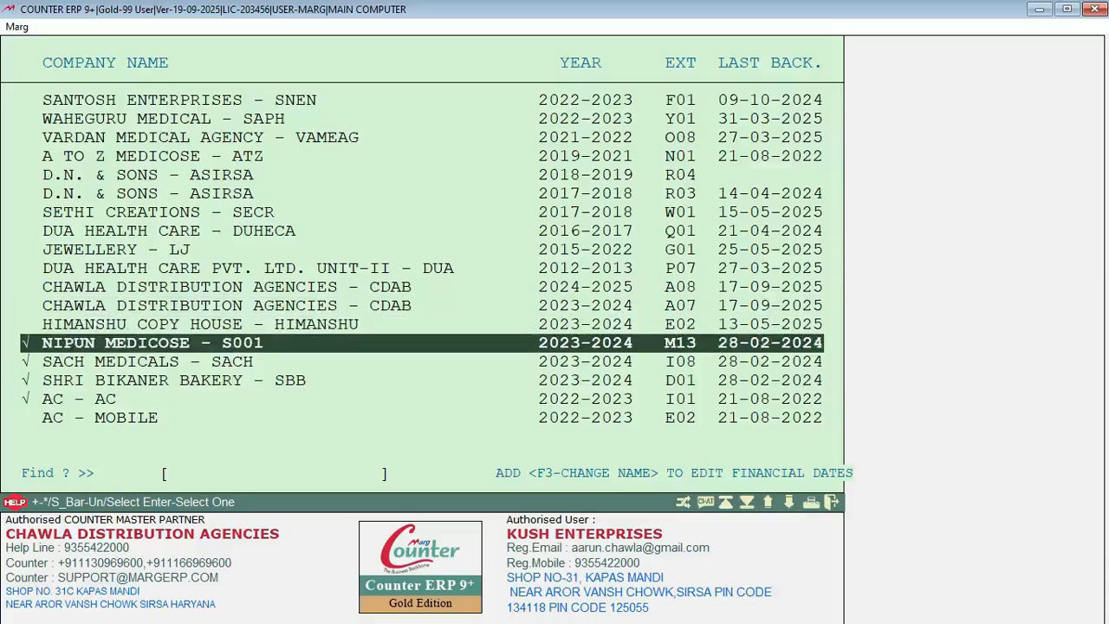
pyautogui.press('space')
pyautogui.press('space')
pyautogui.press('space')
pyautogui.press('Return')
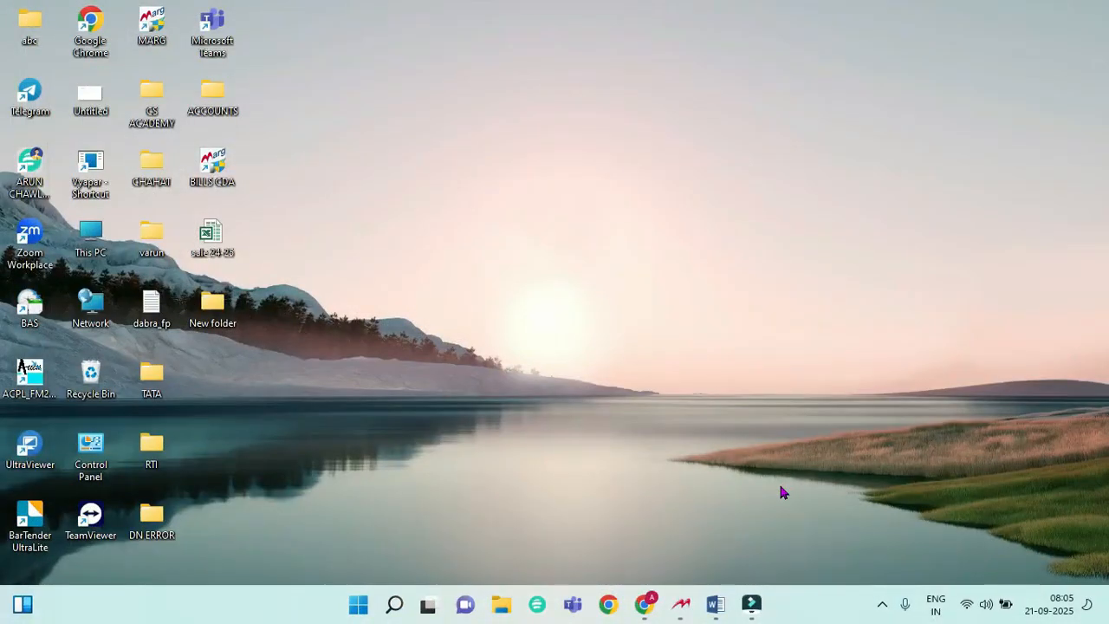
# Step: Exit the Marg server with Esc and Y, then close the Counter ERP login window
pyautogui.click(690, 602)
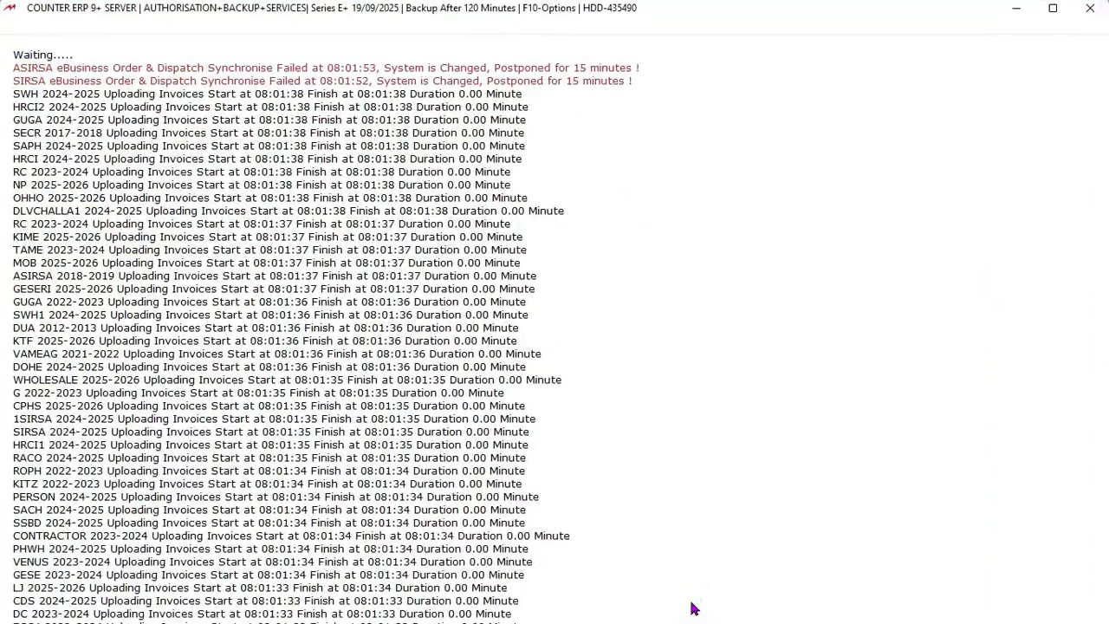
pyautogui.press('Escape')
pyautogui.press('y')
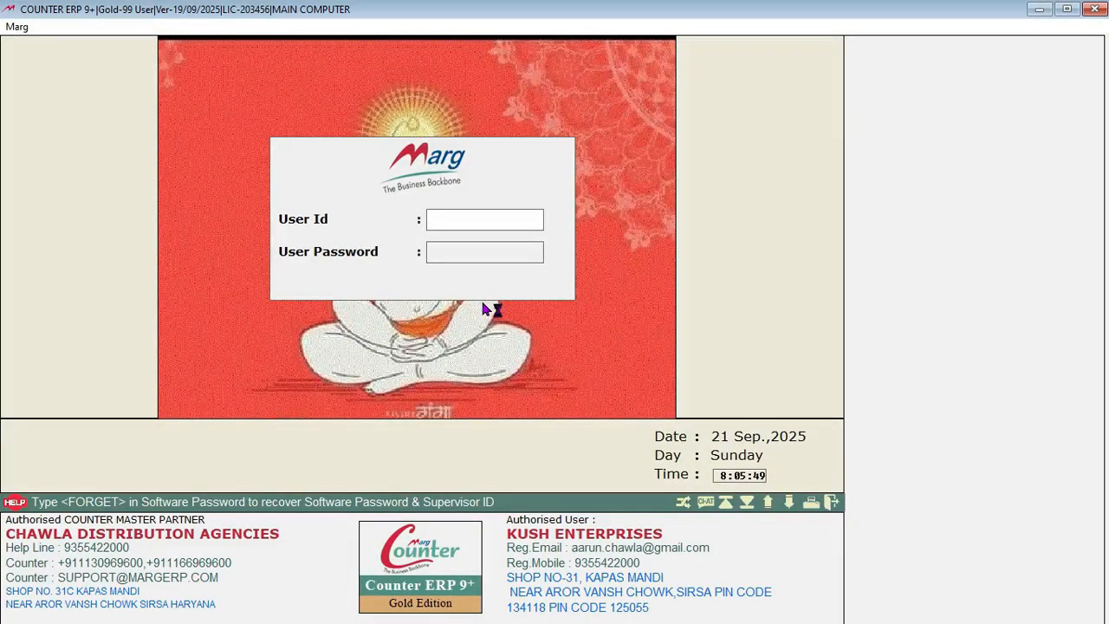
pyautogui.press('Escape')
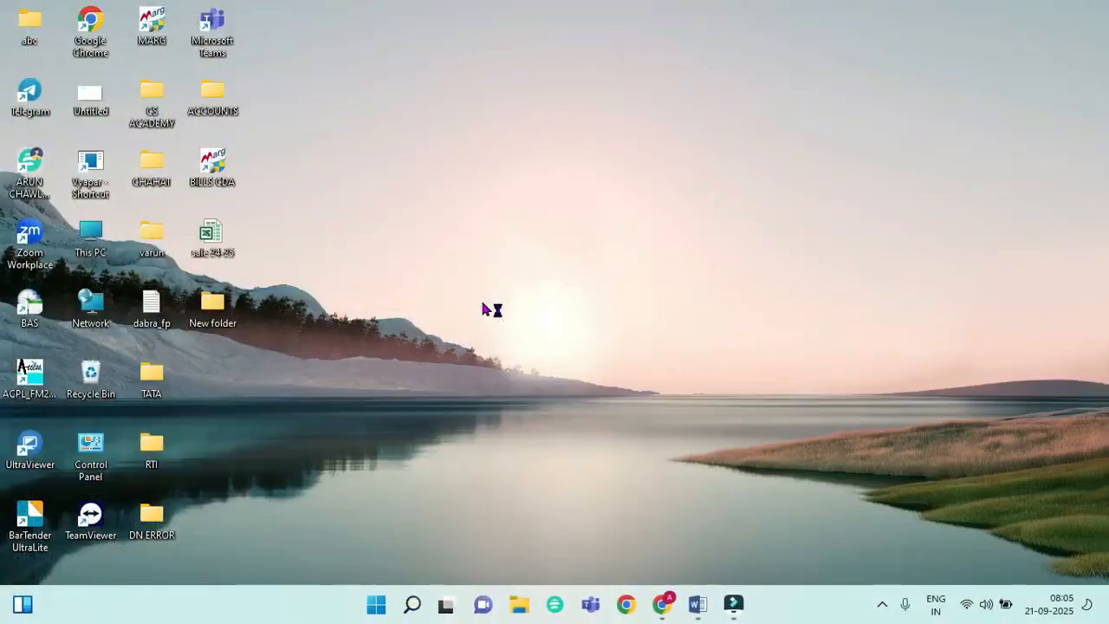
pyautogui.rightClick(216, 175)
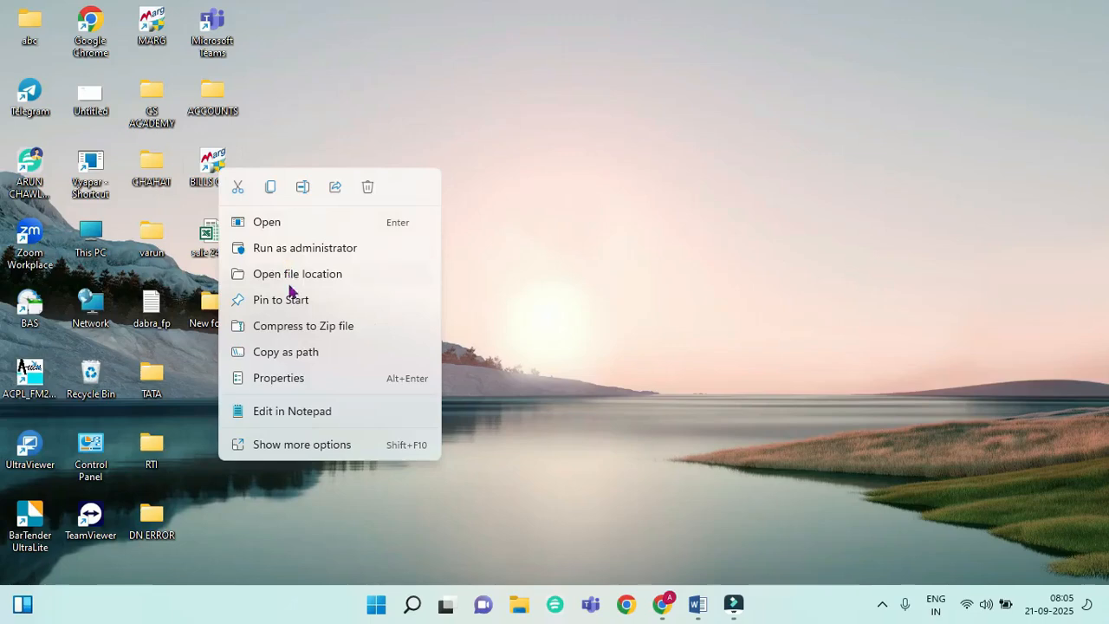
pyautogui.click(295, 378)
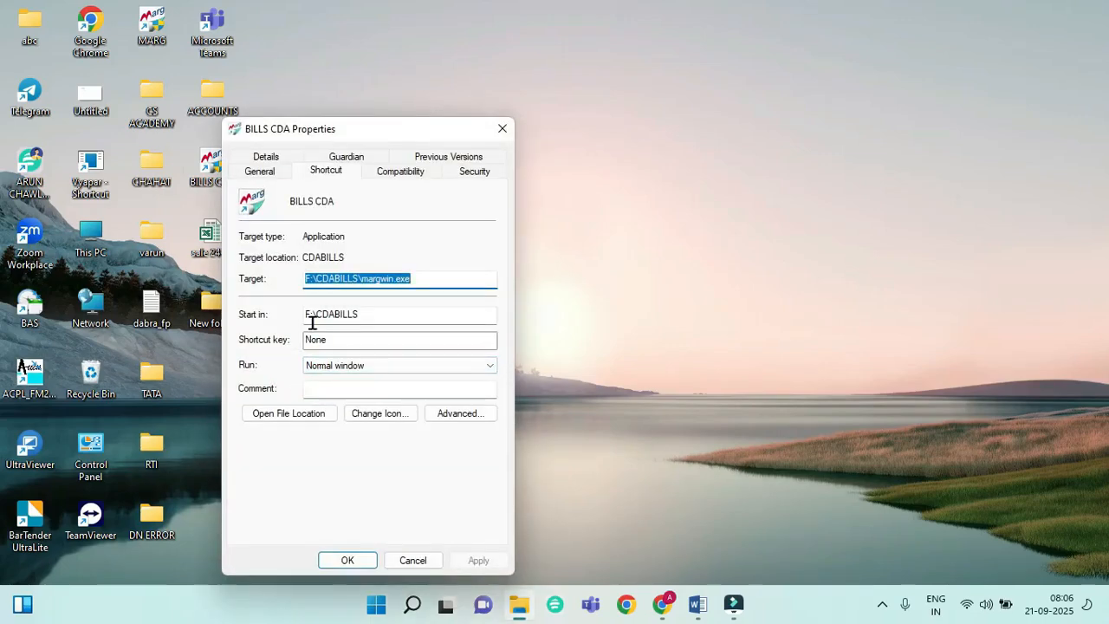
pyautogui.click(380, 318)
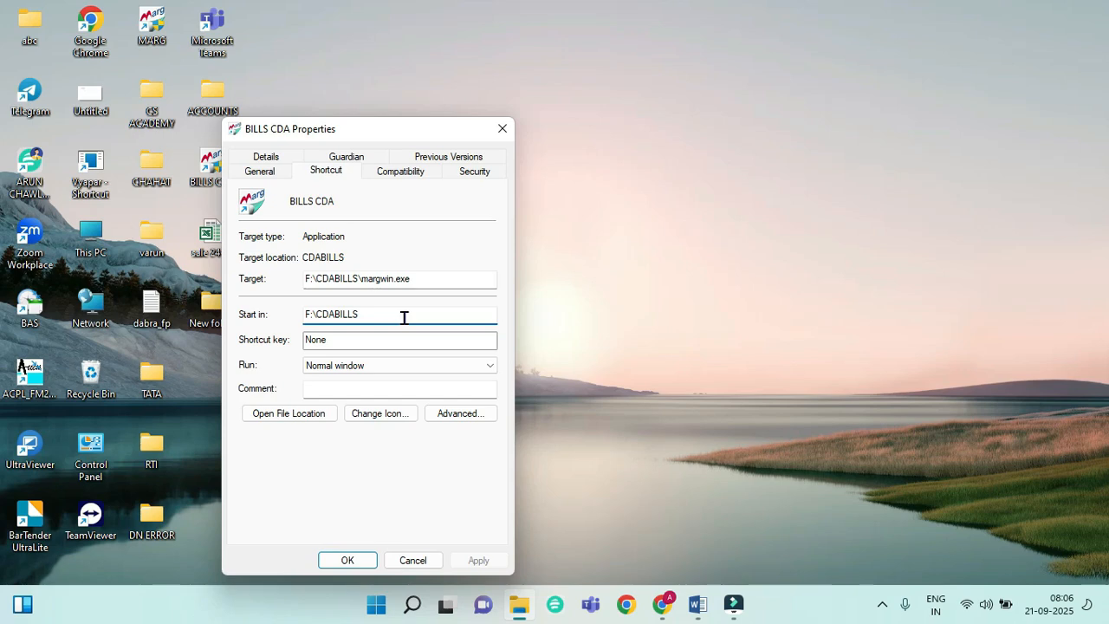
pyautogui.click(503, 128)
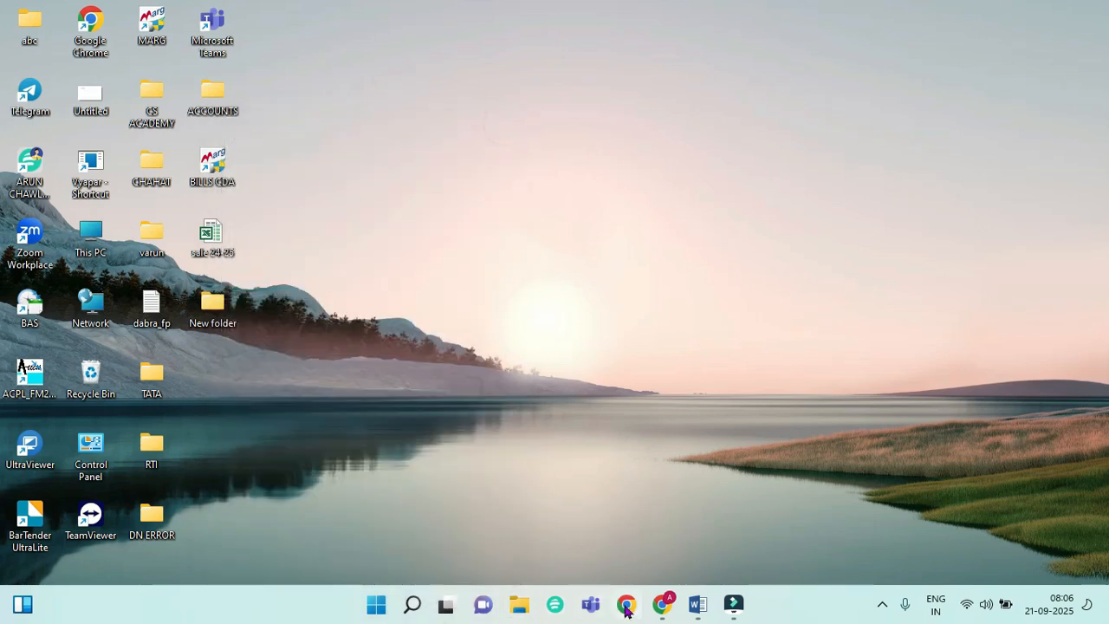
# Step: Clear the earlier EDE.zip and gst.zip entries from Chrome's download history
pyautogui.click(662, 604)
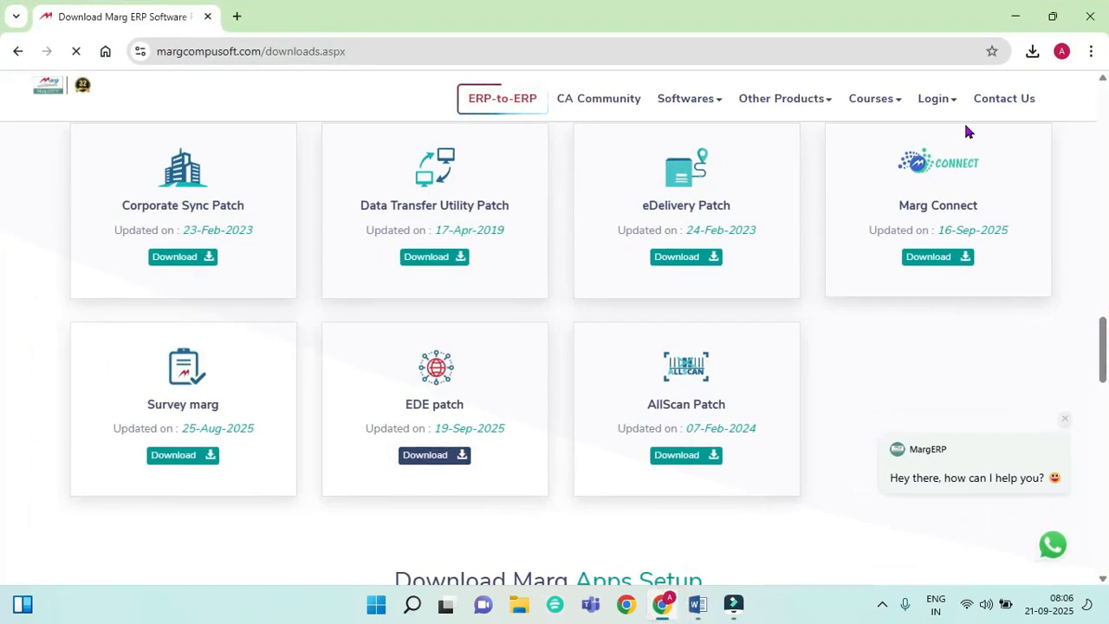
pyautogui.click(1034, 51)
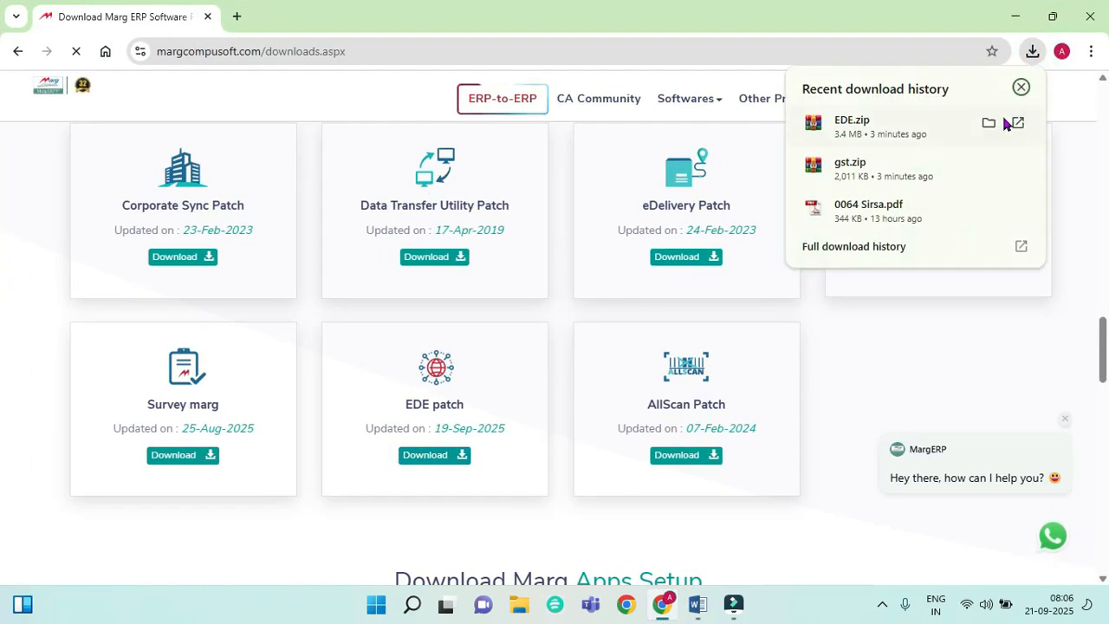
pyautogui.click(993, 126)
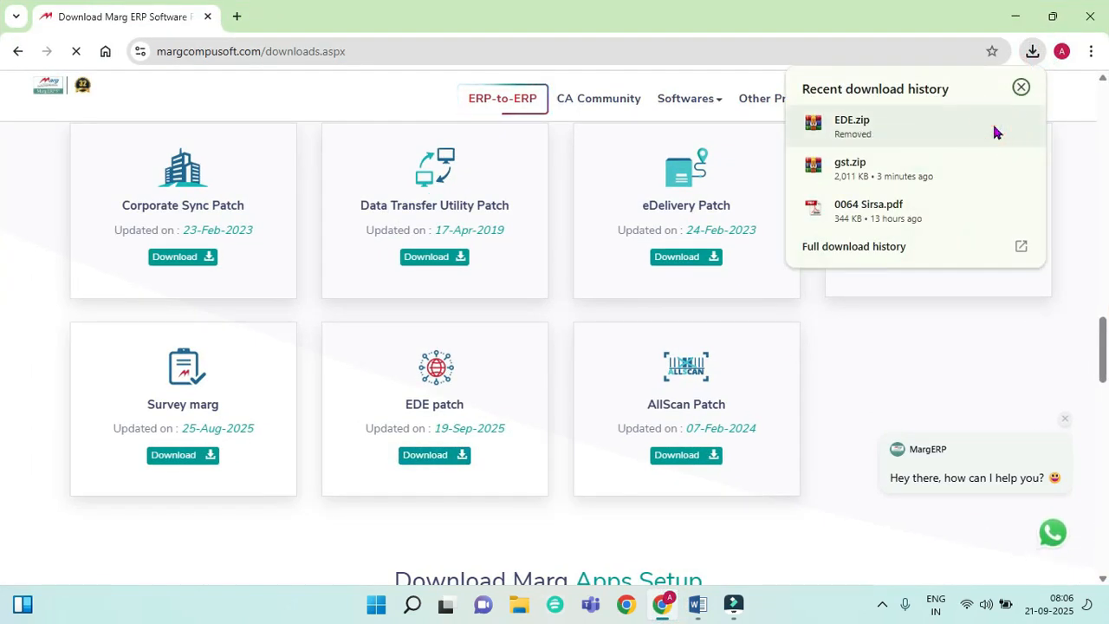
pyautogui.click(989, 165)
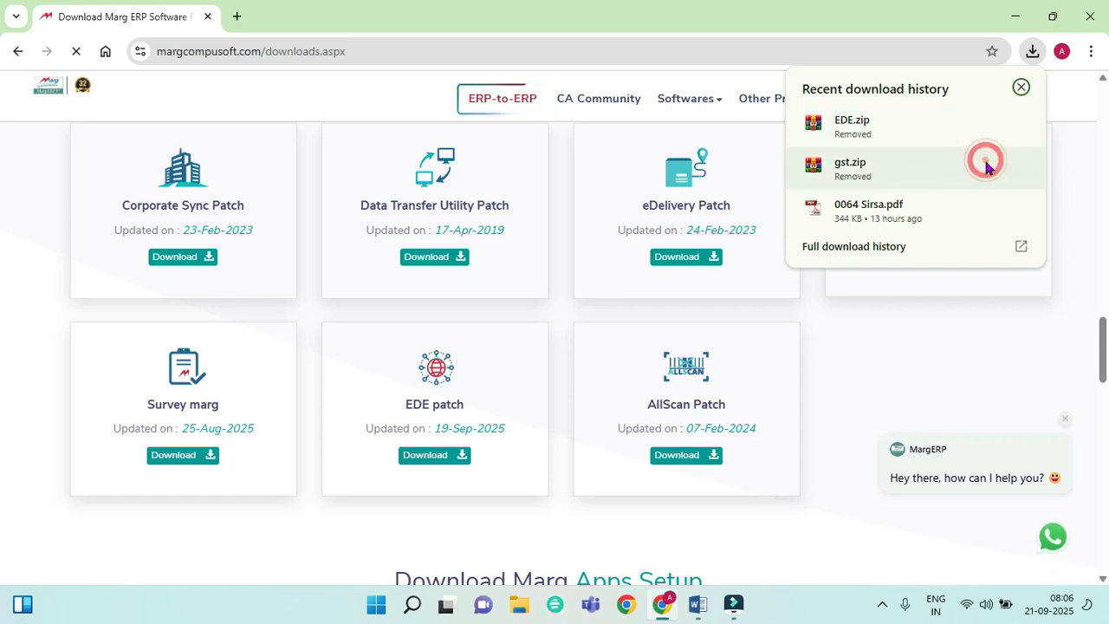
# Step: Download the EDE patch and GST Patch again and show gst.zip in its Downloads folder
pyautogui.click(461, 455)
pyautogui.scroll(1, 587, 391)
pyautogui.scroll(10, 587, 392)
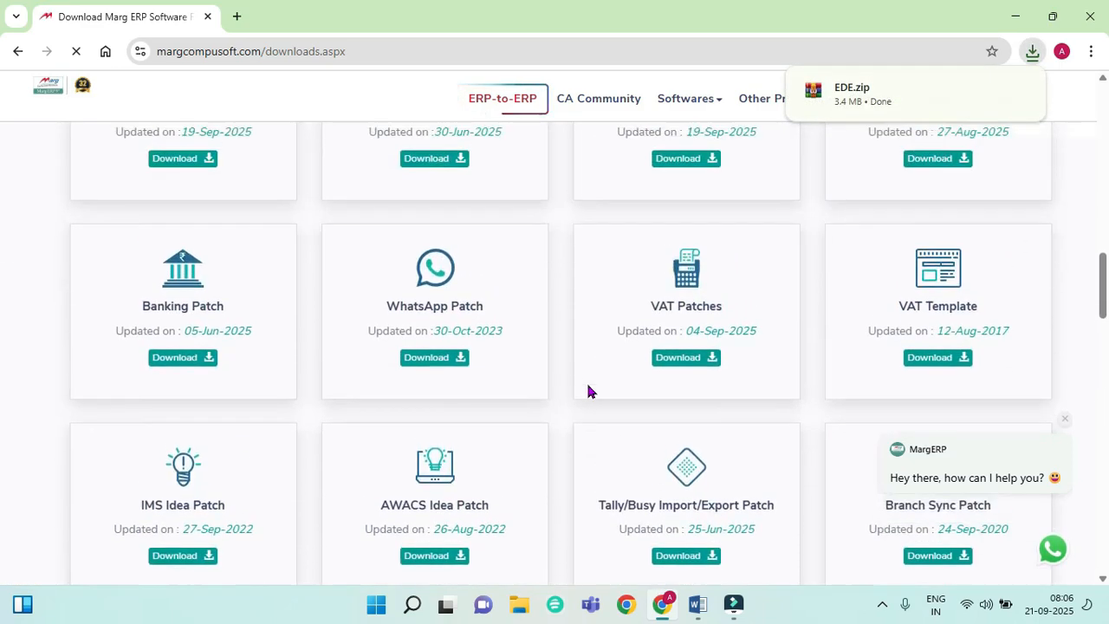
pyautogui.click(203, 510)
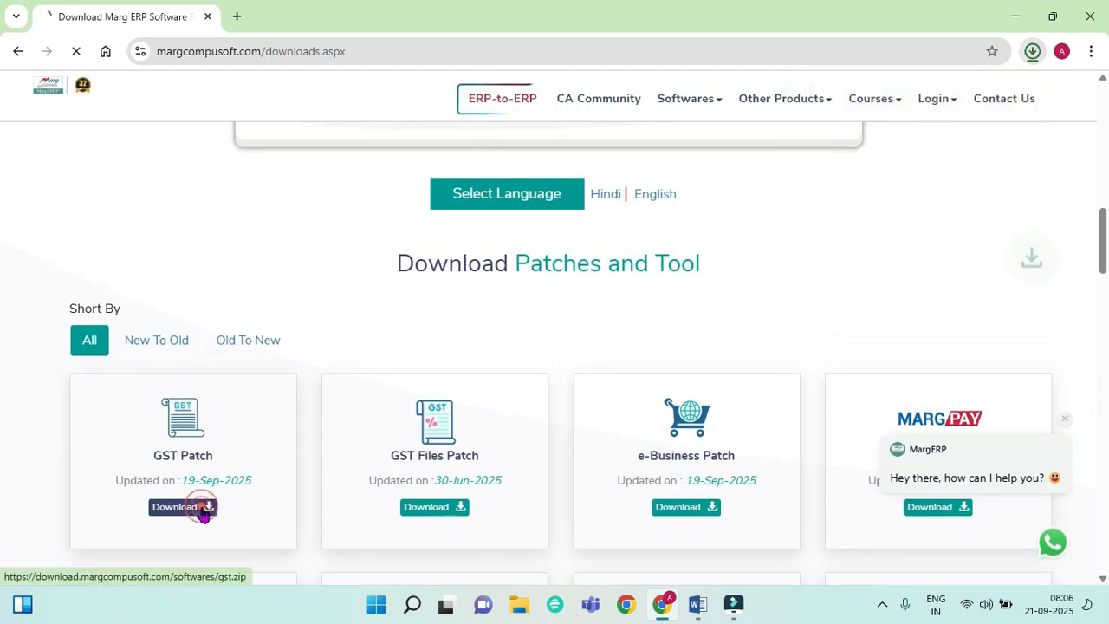
pyautogui.click(1033, 54)
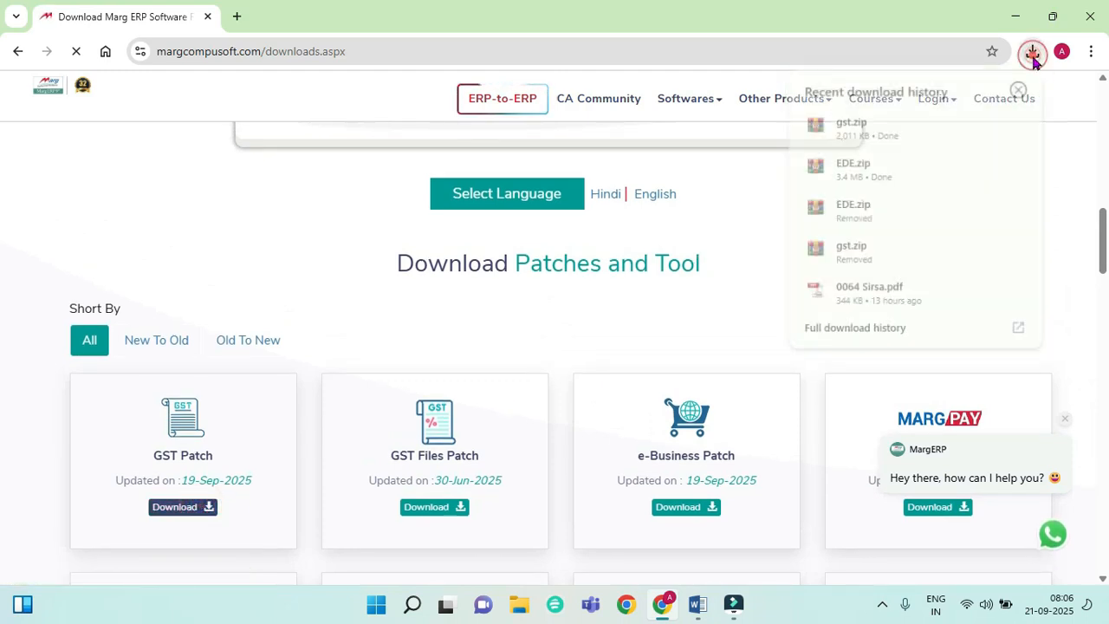
pyautogui.click(987, 124)
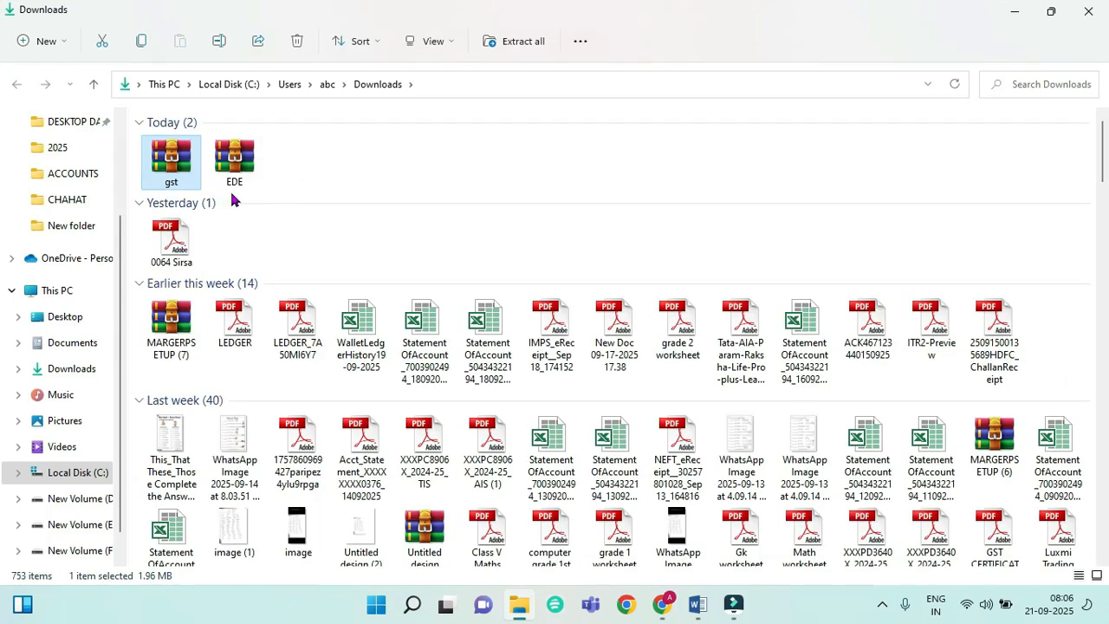
# Step: Copy the selected gst and EDE zip archives, then minimise File Explorer and Chrome
pyautogui.keyDown('ctrl'); pyautogui.click(240, 180); pyautogui.keyUp('ctrl')
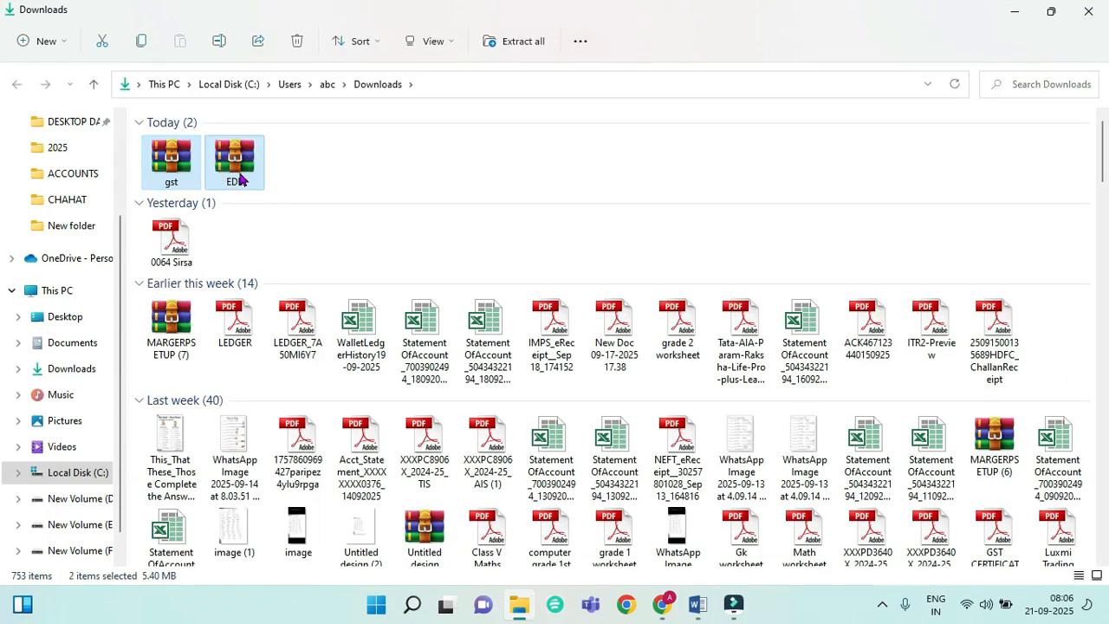
pyautogui.hotkey('ctrl', 'c')
pyautogui.rightClick(243, 154)
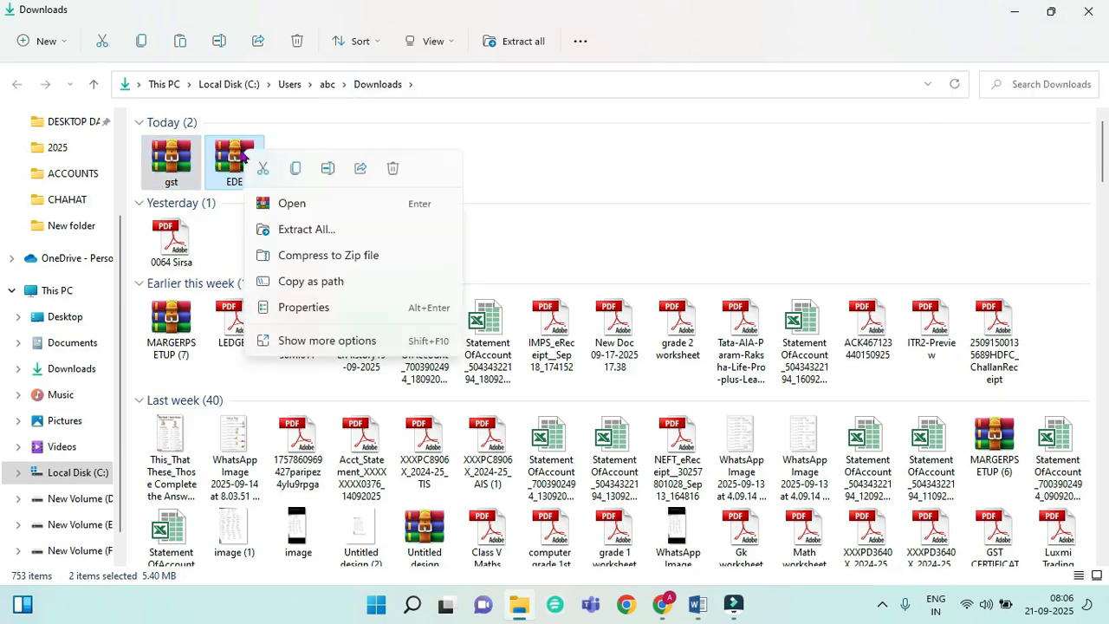
pyautogui.click(297, 170)
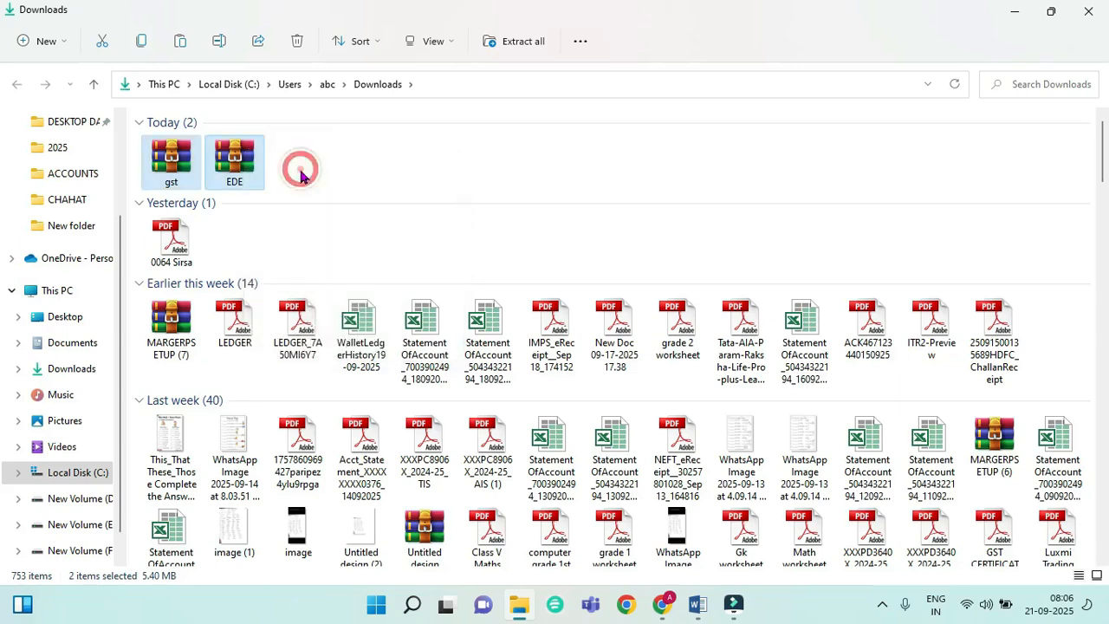
pyautogui.click(1016, 12)
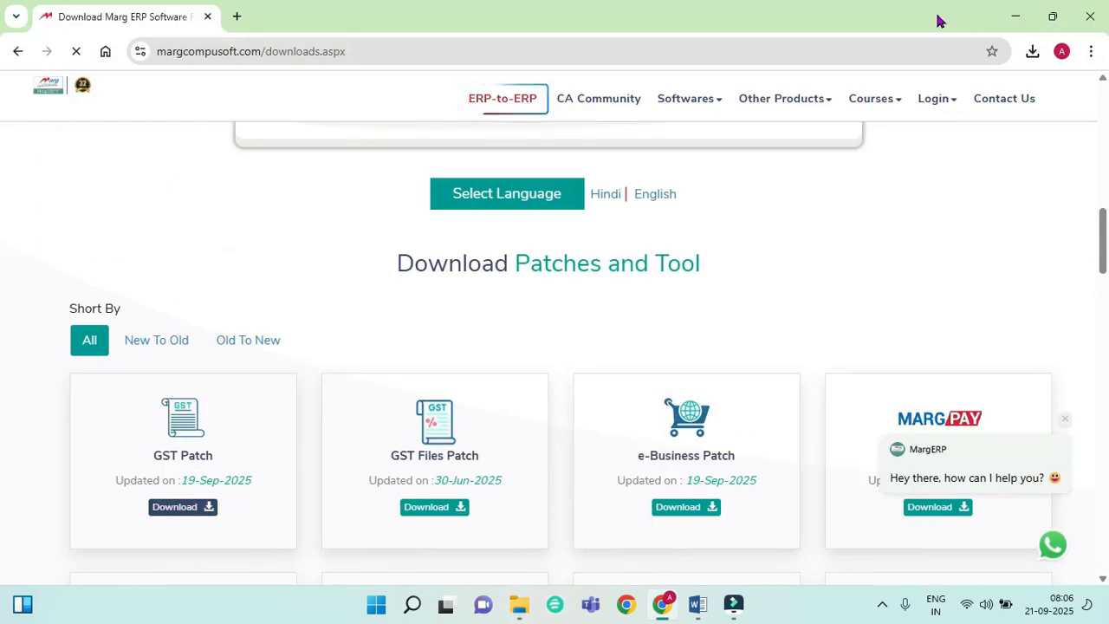
pyautogui.click(1015, 17)
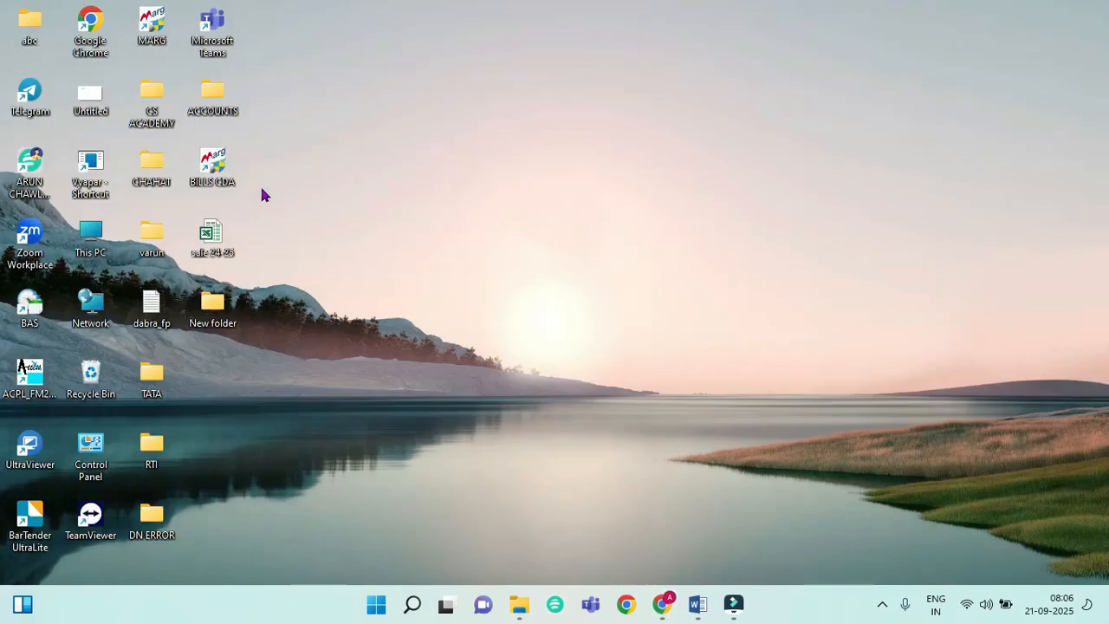
# Step: Paste the gst and EDE zip archives into Marg's F:\CDABILLS installation folder
pyautogui.rightClick(214, 178)
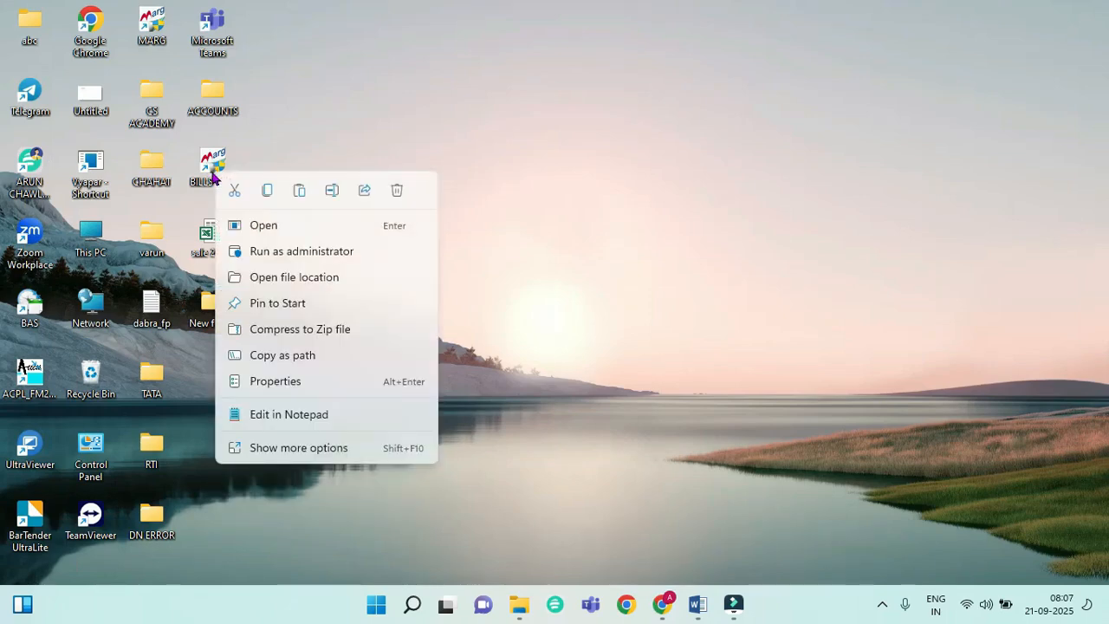
pyautogui.click(303, 277)
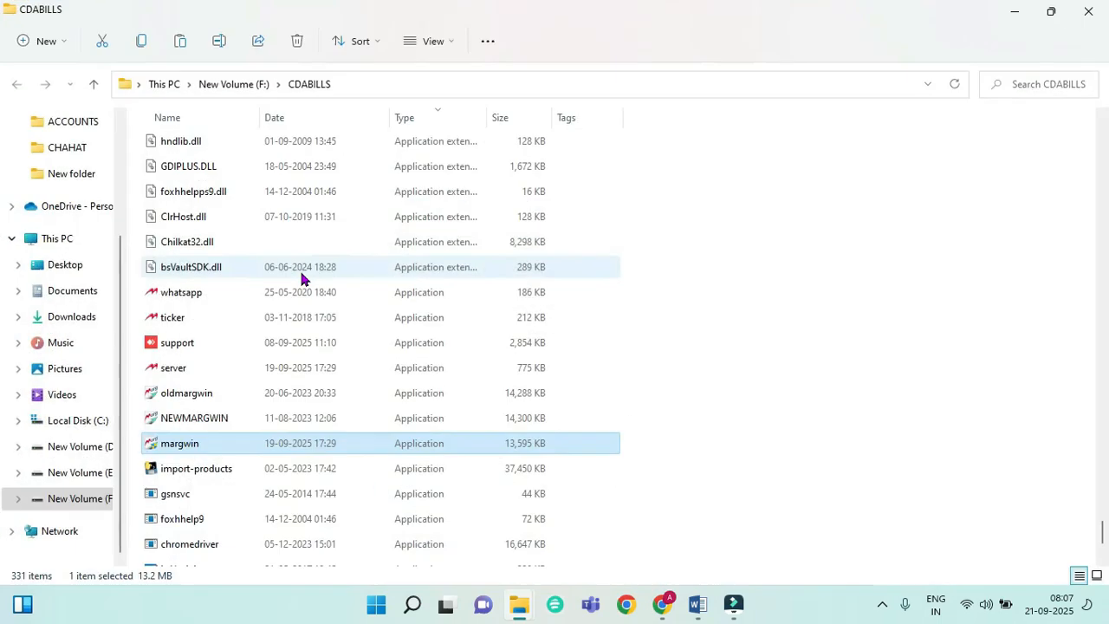
pyautogui.rightClick(720, 364)
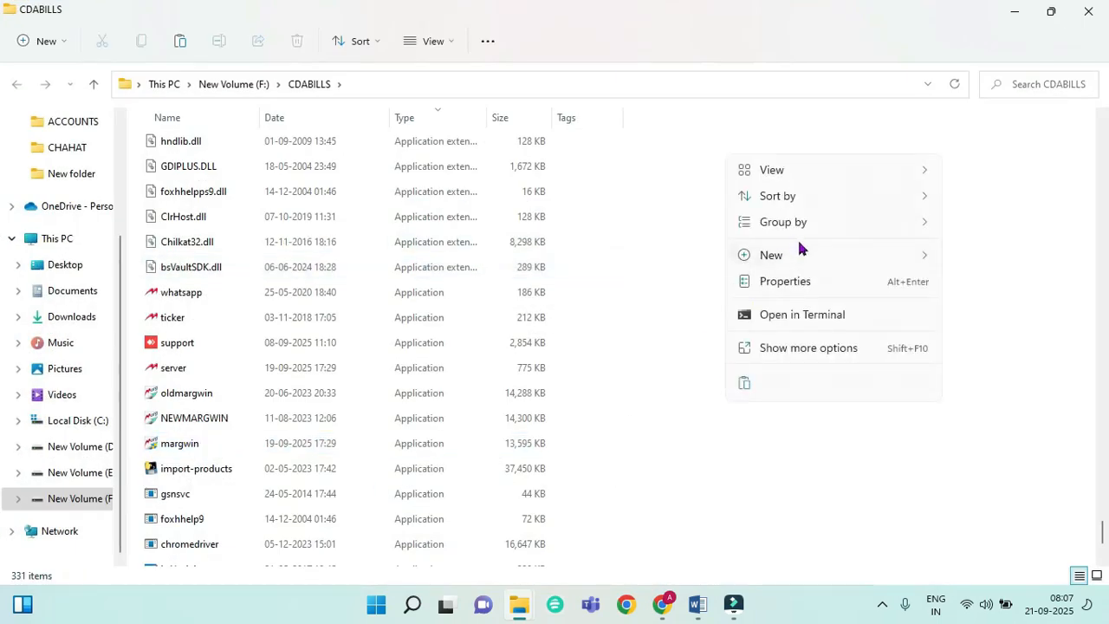
pyautogui.click(744, 384)
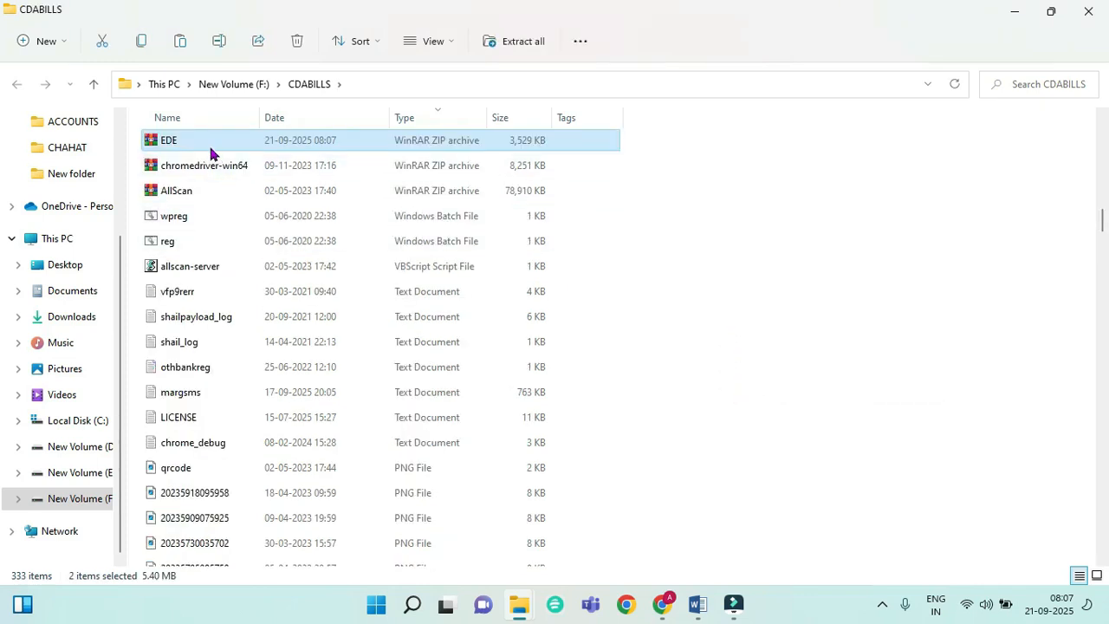
# Step: Locate the pasted gst zip in CDABILLS, then close the folder window
pyautogui.press('g')
pyautogui.press('g')
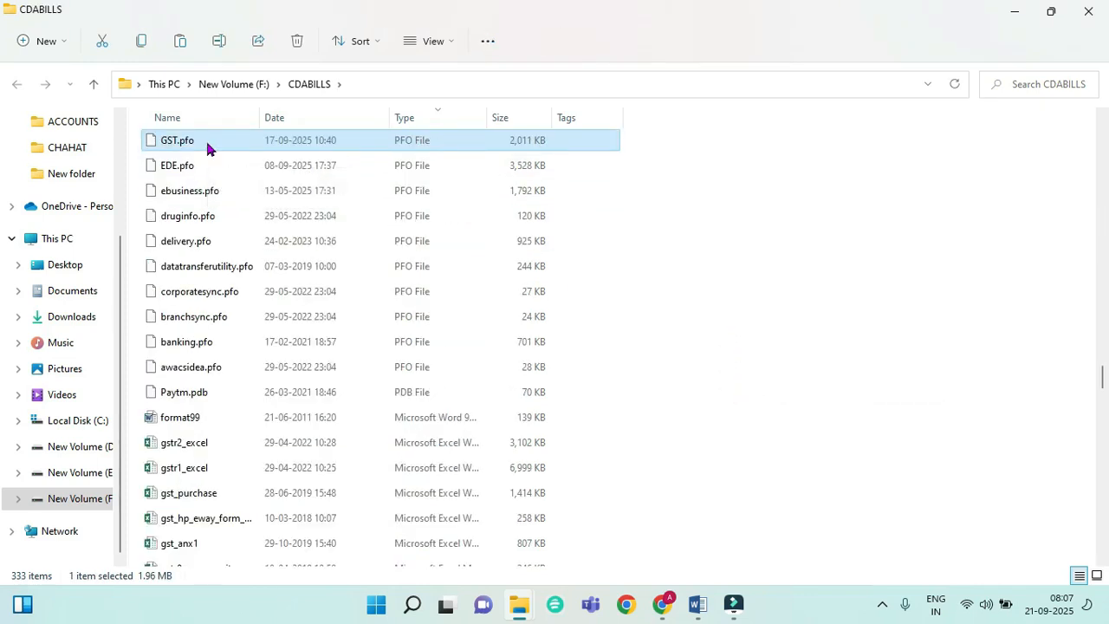
pyautogui.press('g')
pyautogui.press('g')
pyautogui.press('g')
pyautogui.press('g')
pyautogui.press('g')
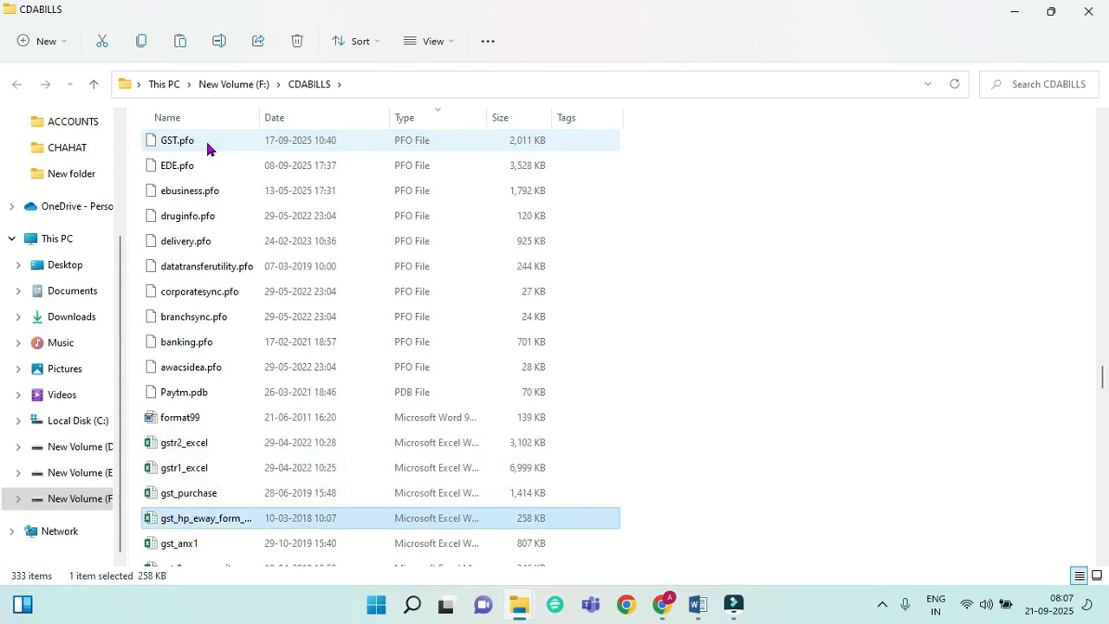
pyautogui.press('g')
pyautogui.press('g')
pyautogui.press('g')
pyautogui.press('g')
pyautogui.press('g')
pyautogui.press('g')
pyautogui.press('g')
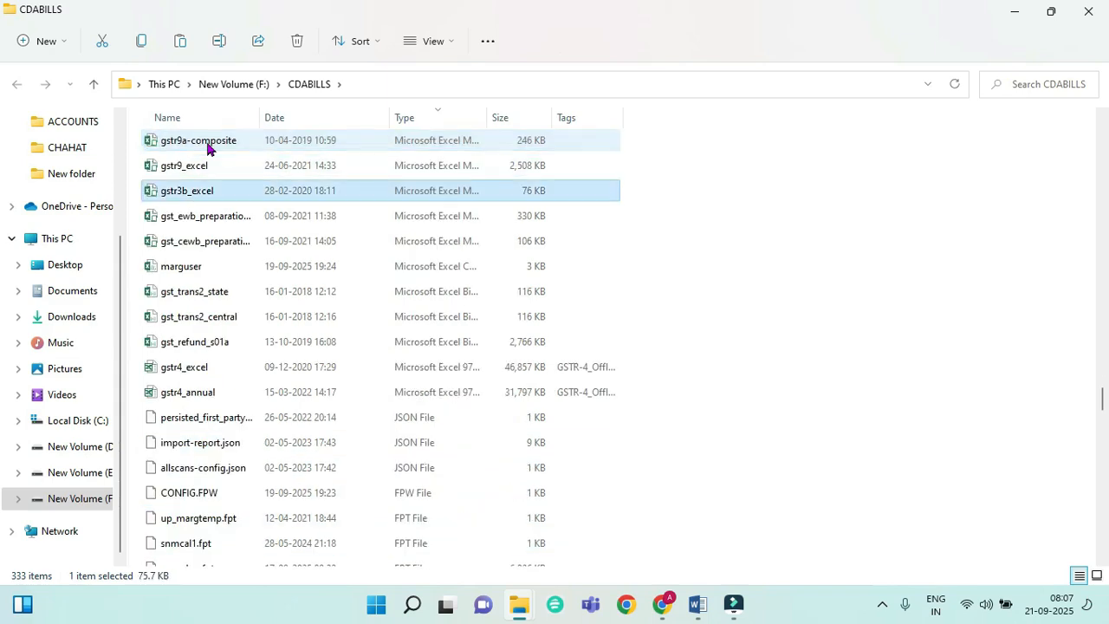
pyautogui.press('g')
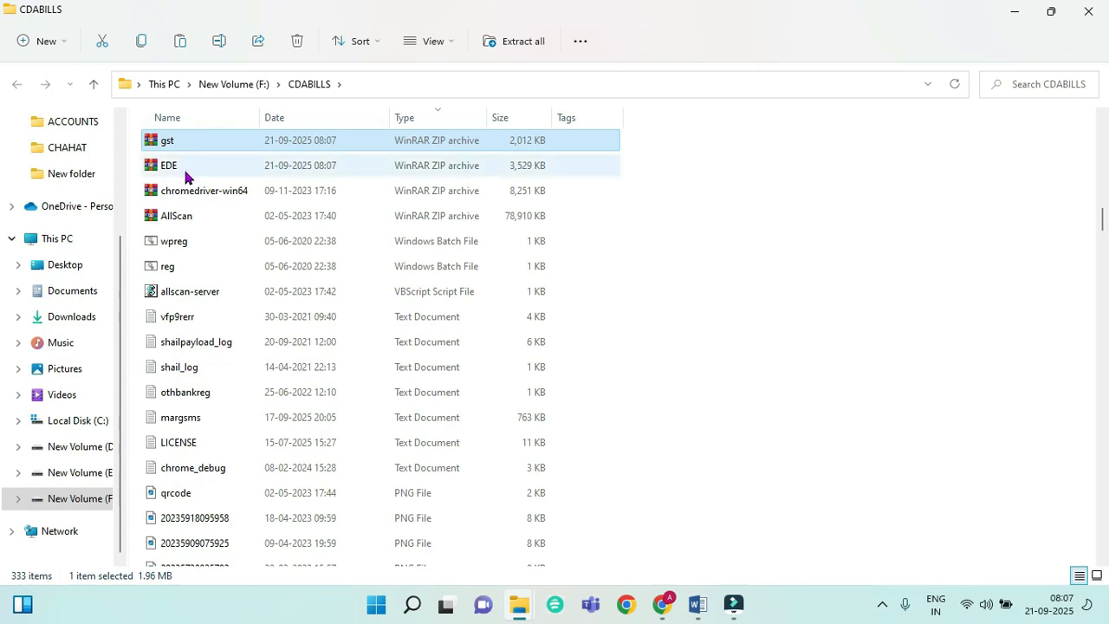
pyautogui.click(1091, 11)
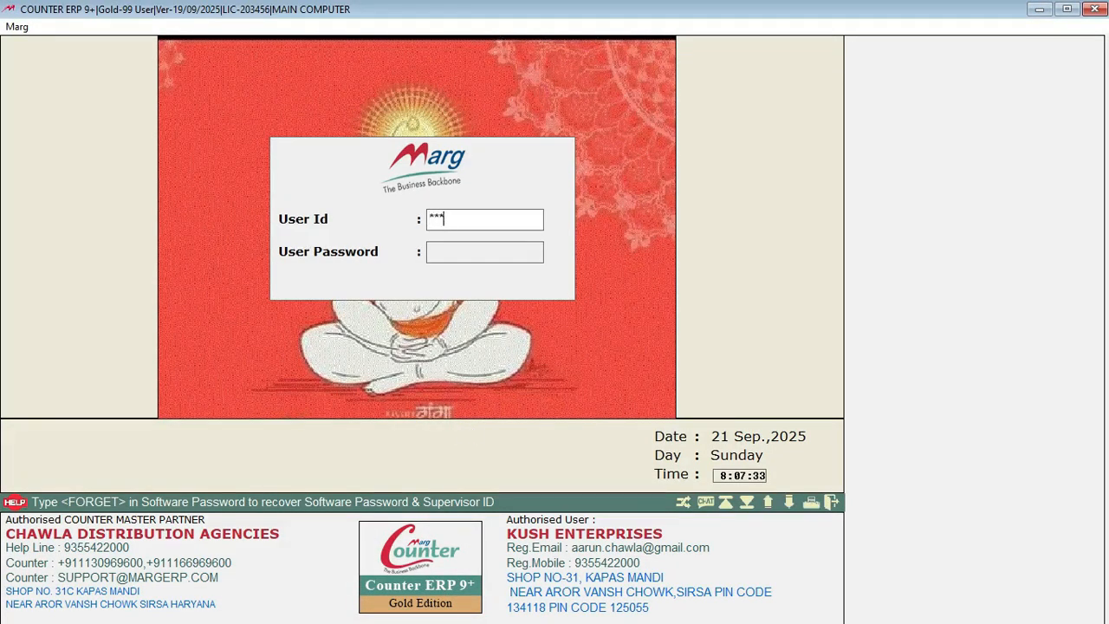
# Step: Log in with the user ID and password, open the JAN KALAYAN AUSHDHI-SAPH company, and show the Gst menu
pyautogui.write('*')
pyautogui.press('Return')
pyautogui.write('****')
pyautogui.press('Return')
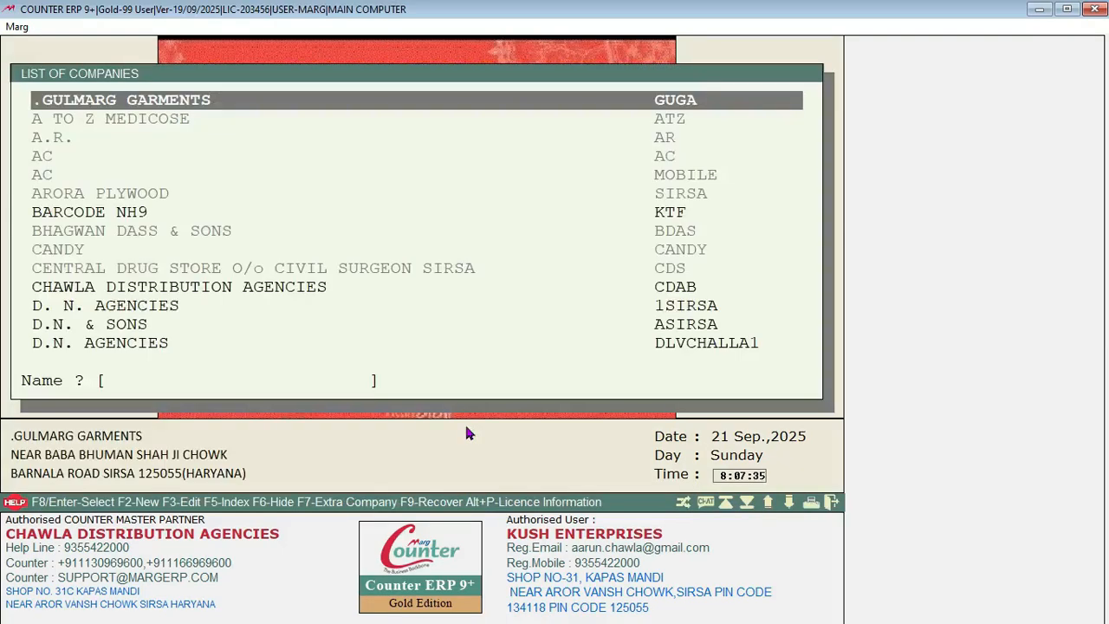
pyautogui.write('JAN')
pyautogui.press('Return')
pyautogui.press('Return')
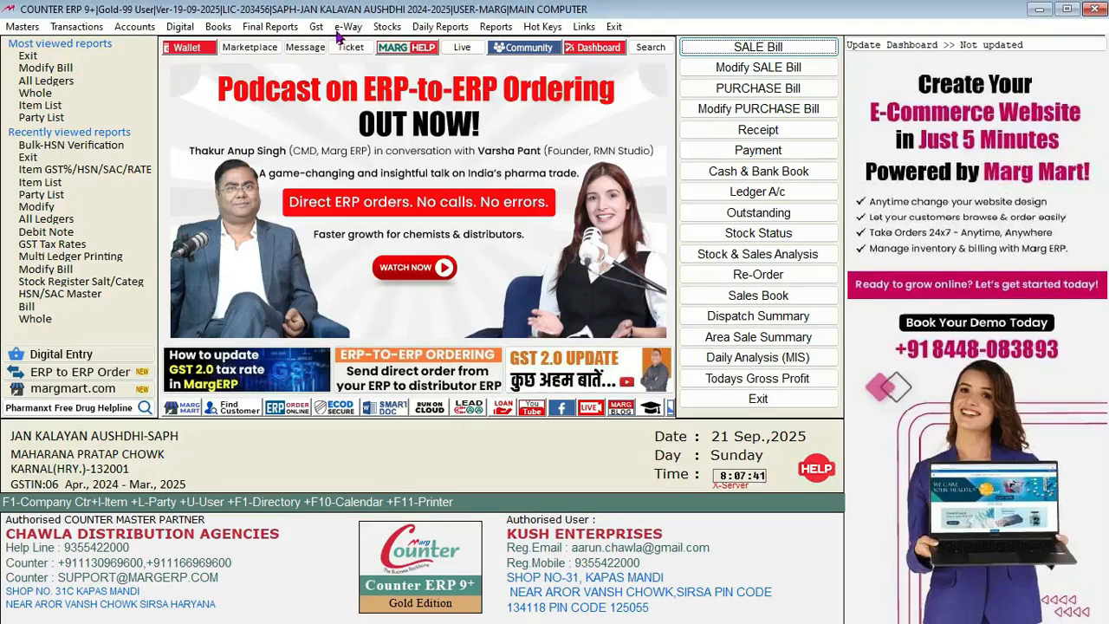
pyautogui.click(318, 30)
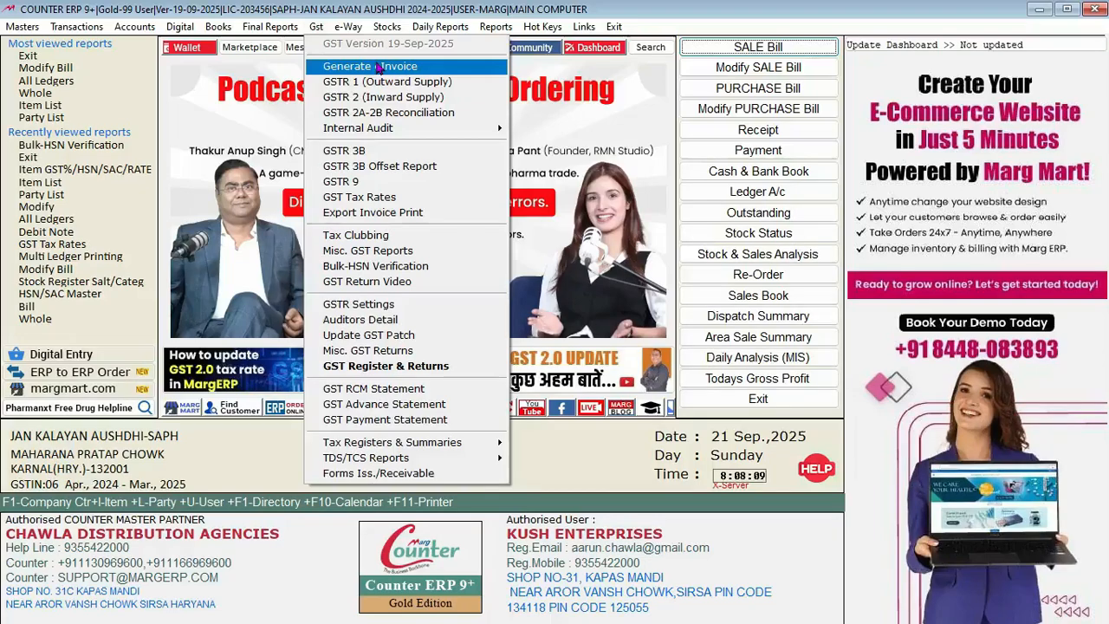
# Step: Open Gst > GST Tax Rates, acknowledging the update alert and confirming a backup exists
pyautogui.click(398, 197)
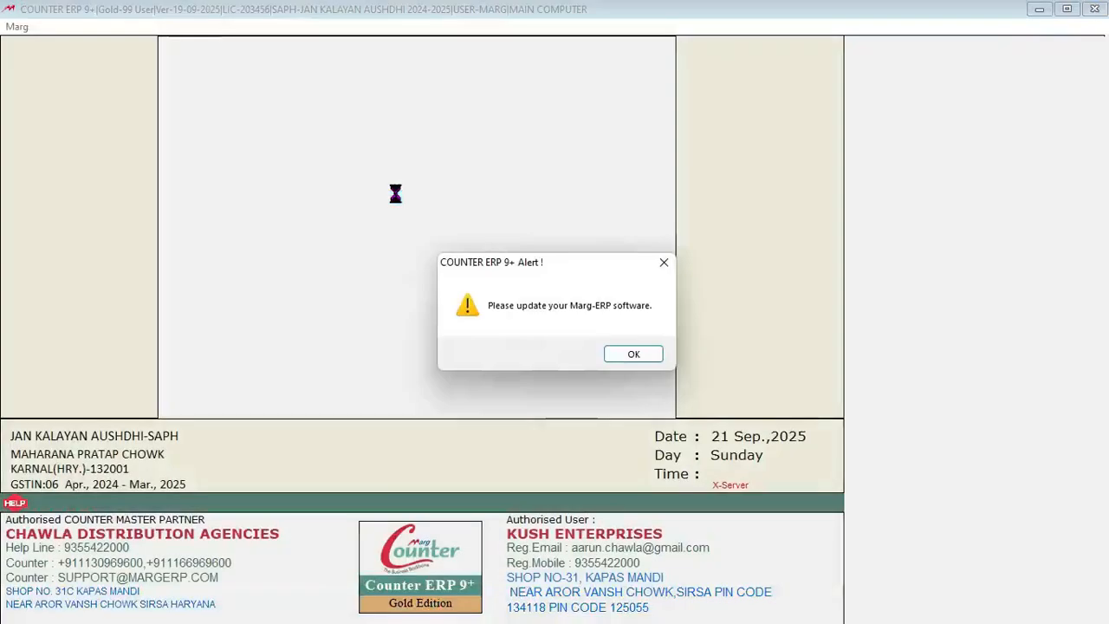
pyautogui.click(631, 355)
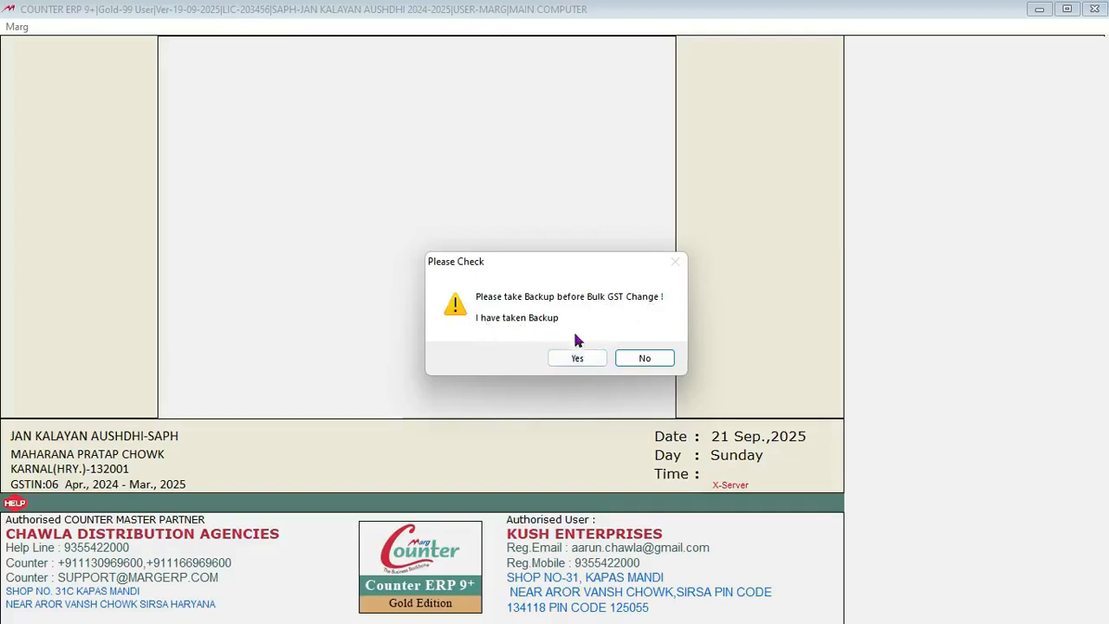
pyautogui.click(574, 359)
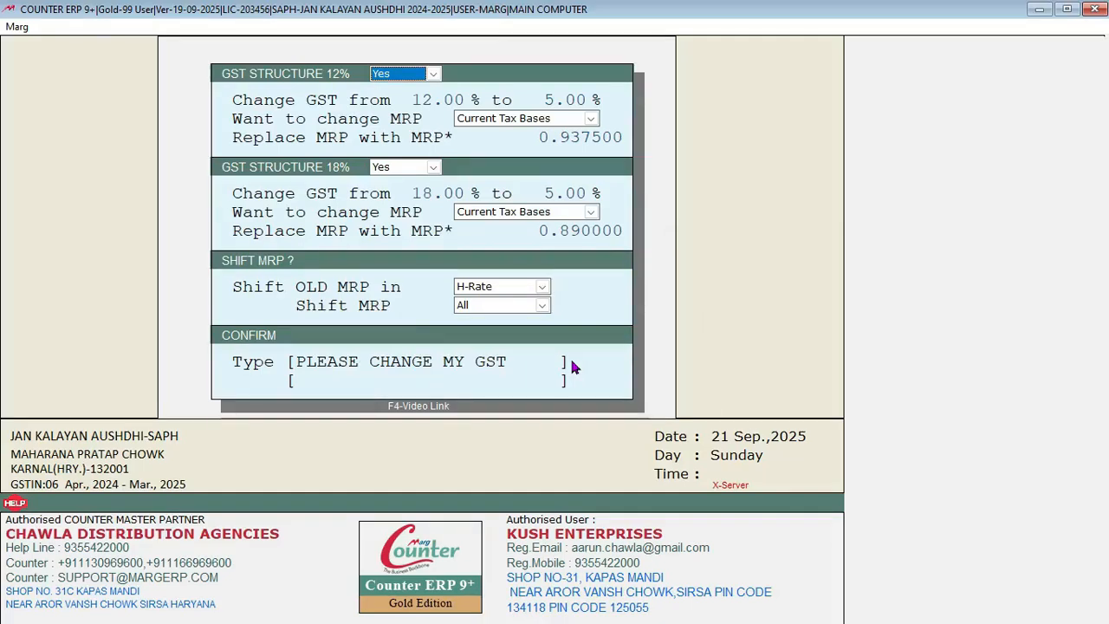
# Step: Keep the 12% slab changing 12.00 to 5.00 and set its MRP multiplier to 1.000000
pyautogui.press('Return')
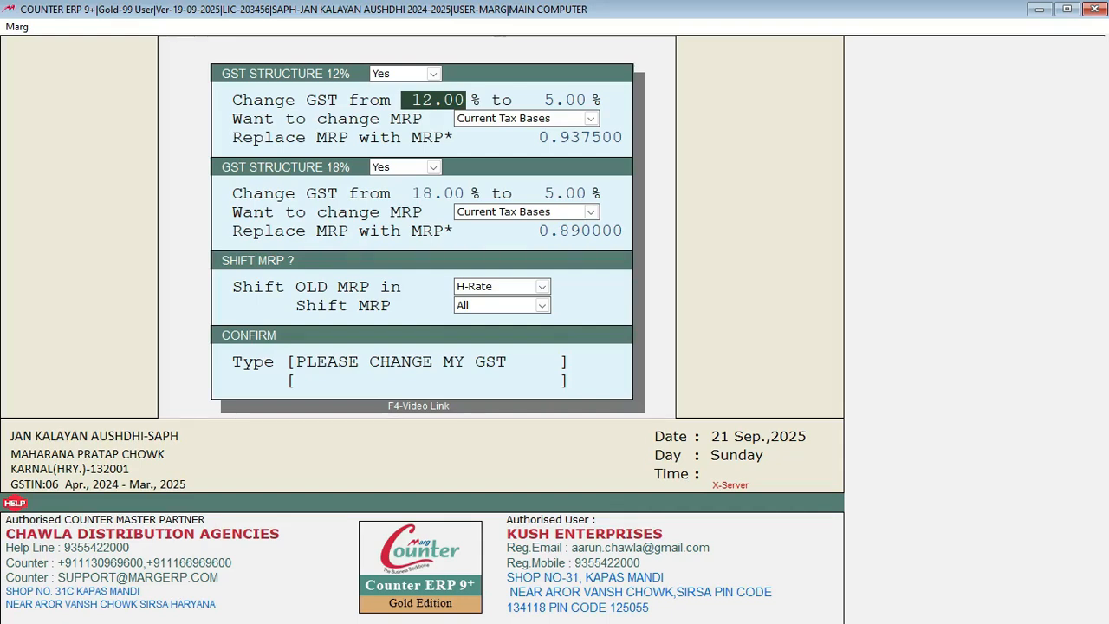
pyautogui.press('Return')
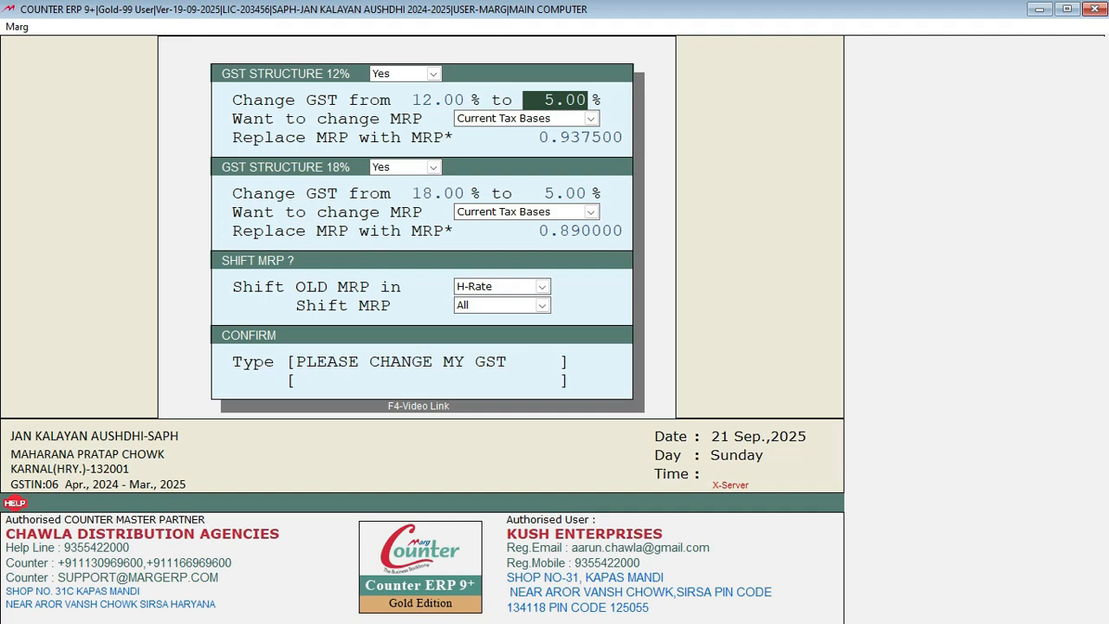
pyautogui.press('Return')
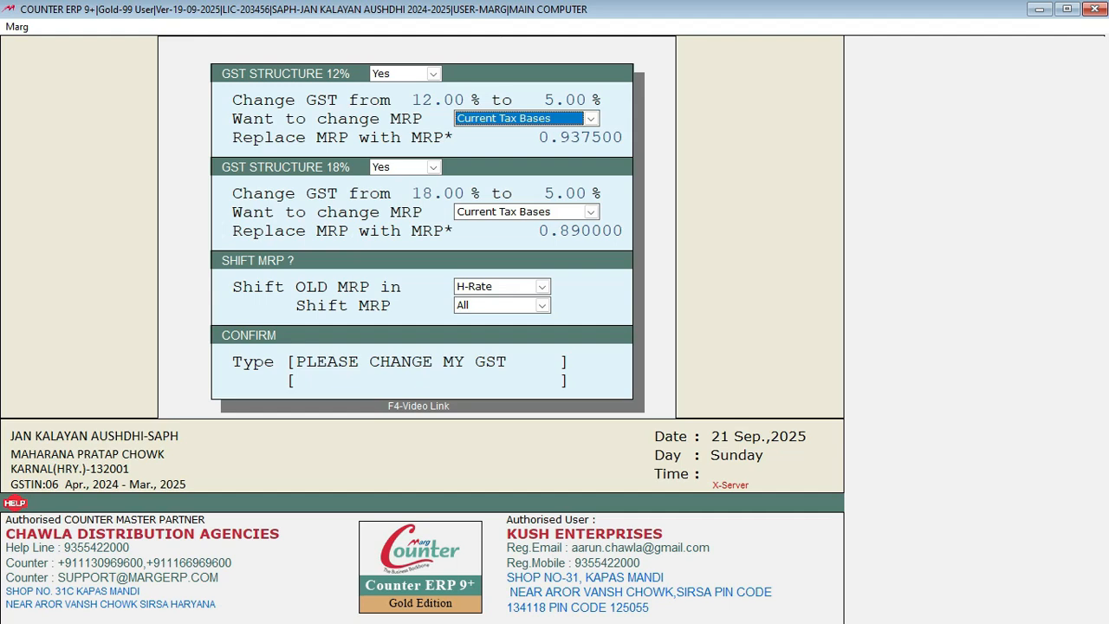
pyautogui.press('Return')
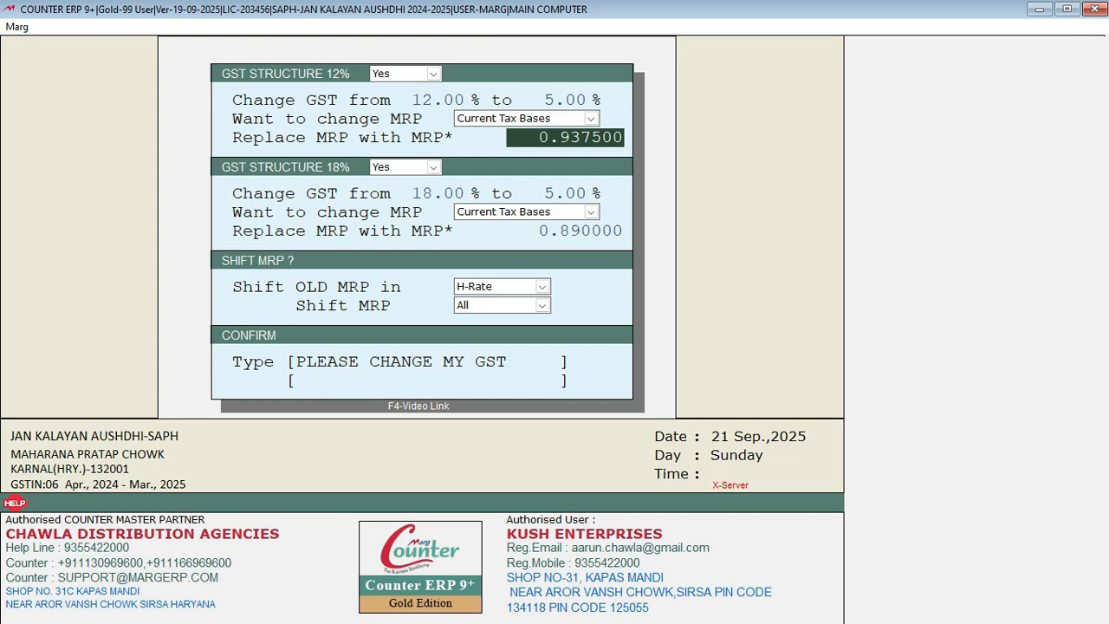
pyautogui.write('1')
pyautogui.press('Return')
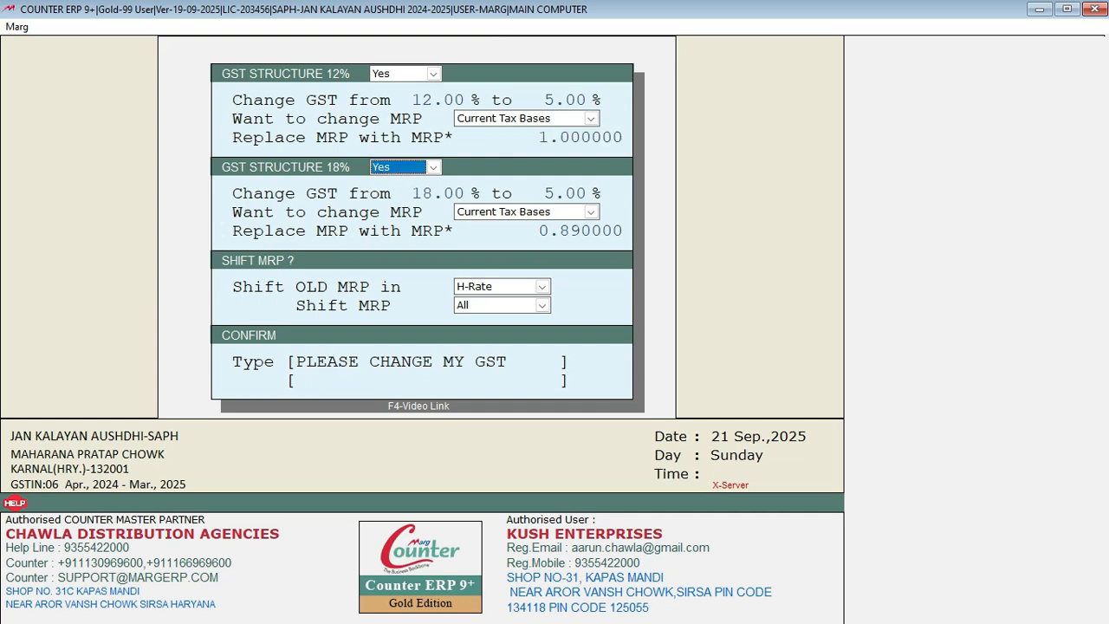
# Step: Keep the 18% slab changing 18.00 to 5.00 and set its MRP multiplier to 1.000000
pyautogui.press('Return')
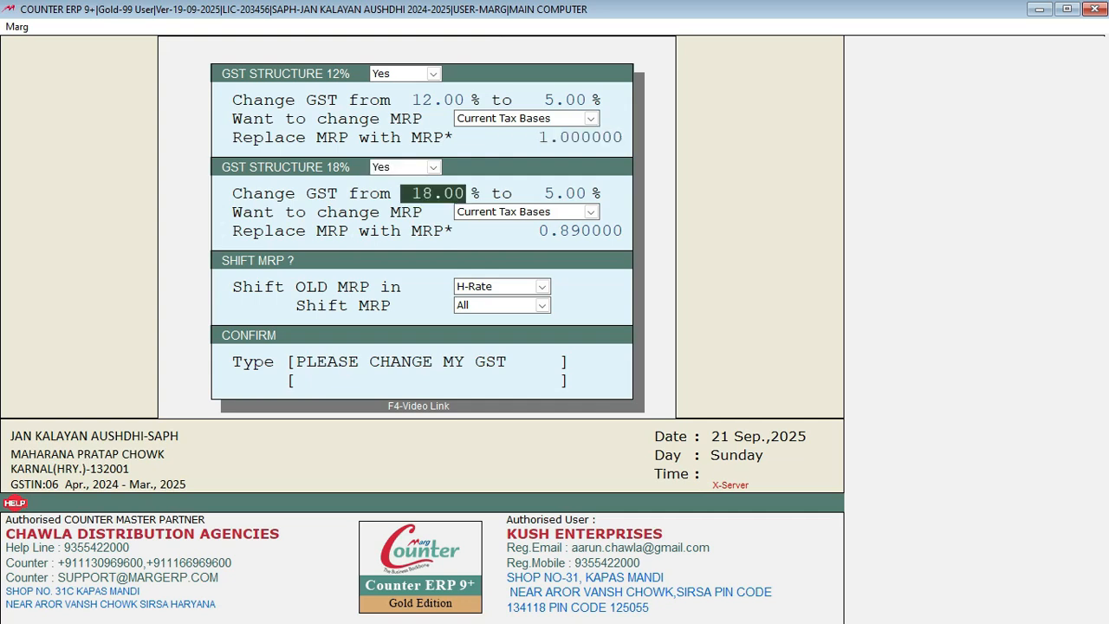
pyautogui.press('Return')
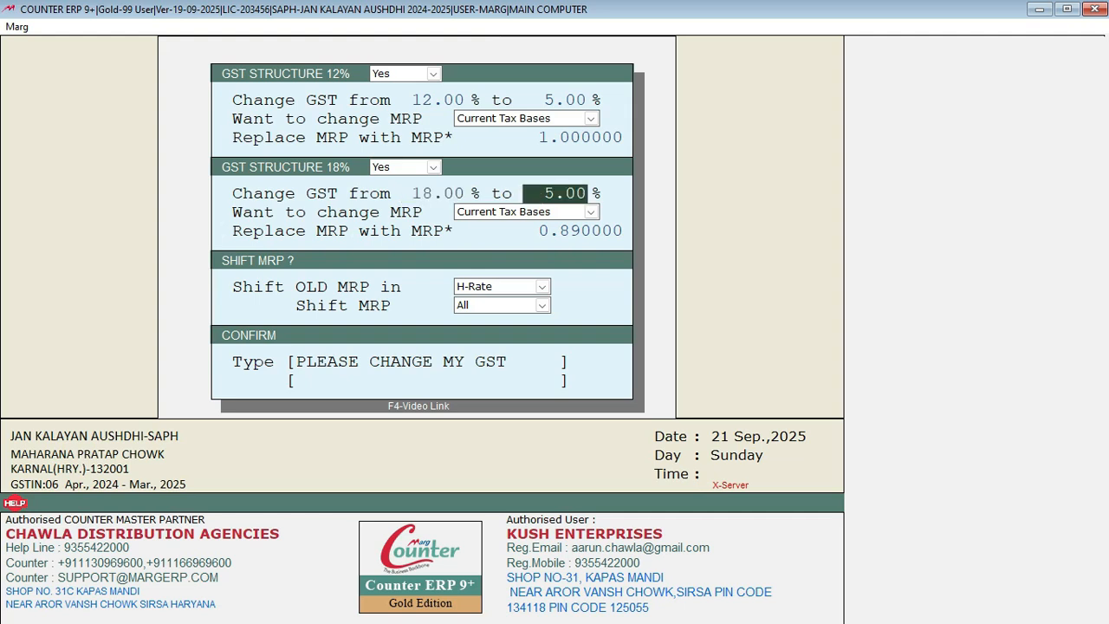
pyautogui.press('Return')
pyautogui.press('Return')
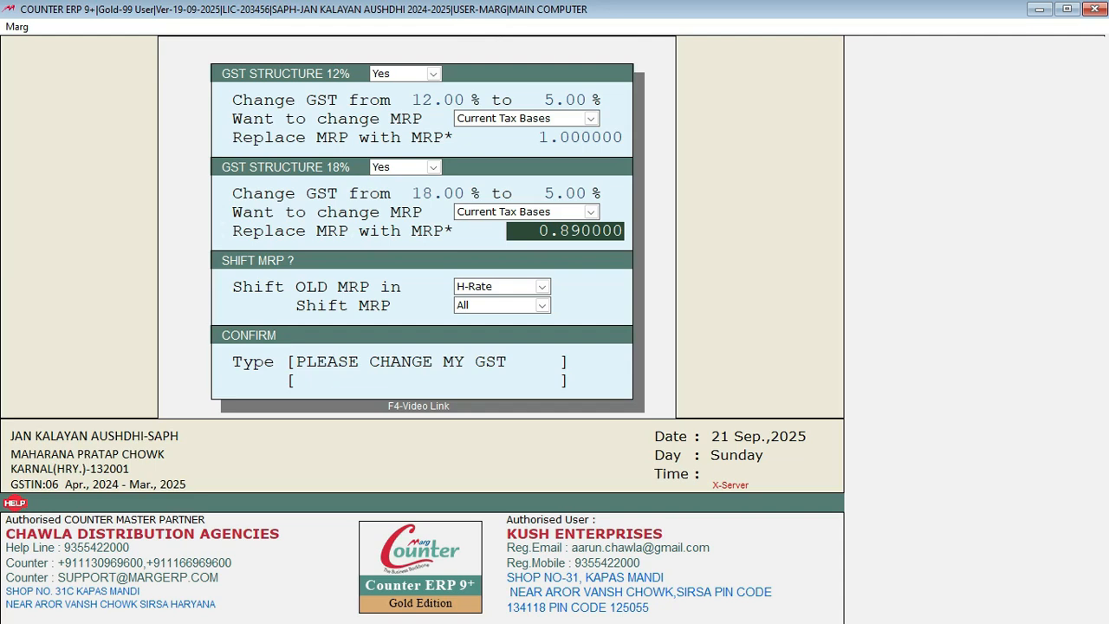
pyautogui.write('1')
pyautogui.press('Return')
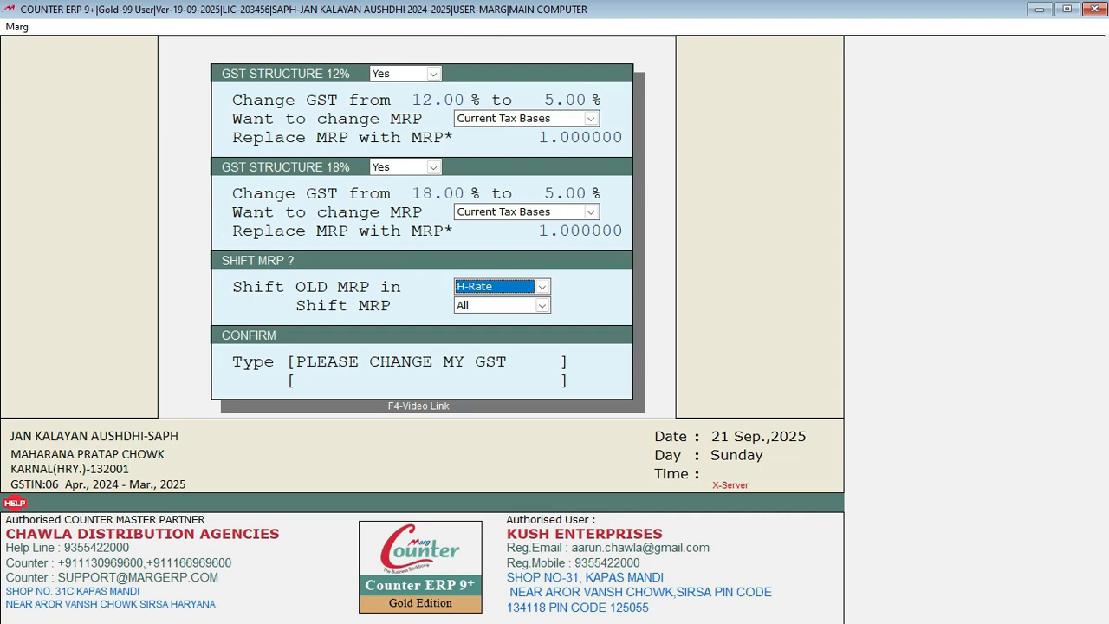
# Step: Set Shift OLD MRP to No, enter 'PLEASE CHANGE MY GST', and dismiss the 'Cancle !' alert
pyautogui.press('n')
pyautogui.press('Return')
pyautogui.press('Return')
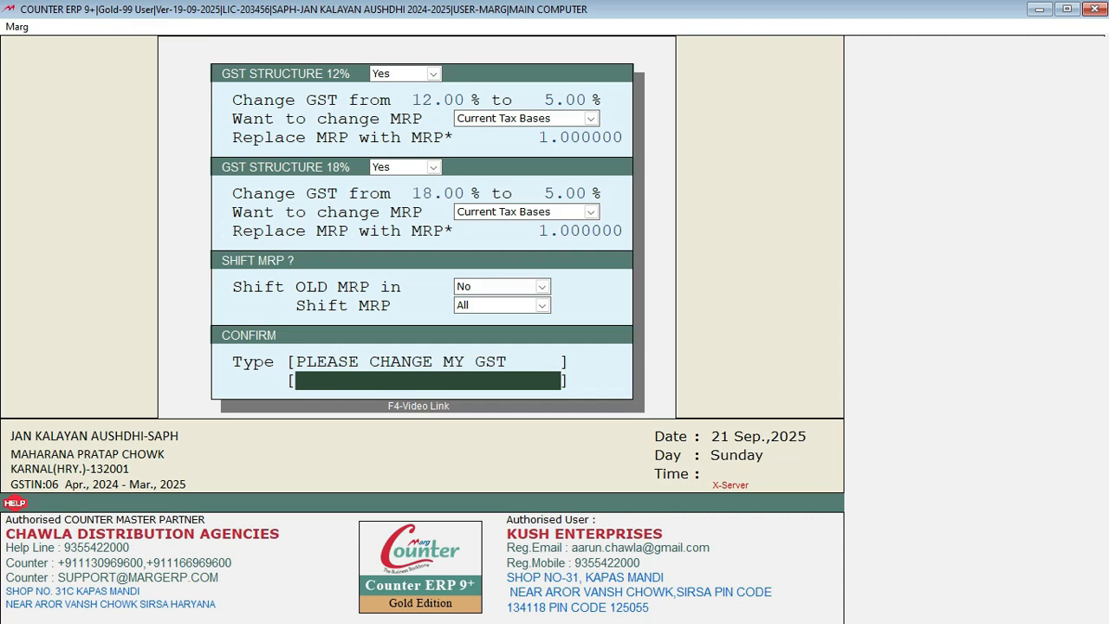
pyautogui.write('PLEASE CHAN')
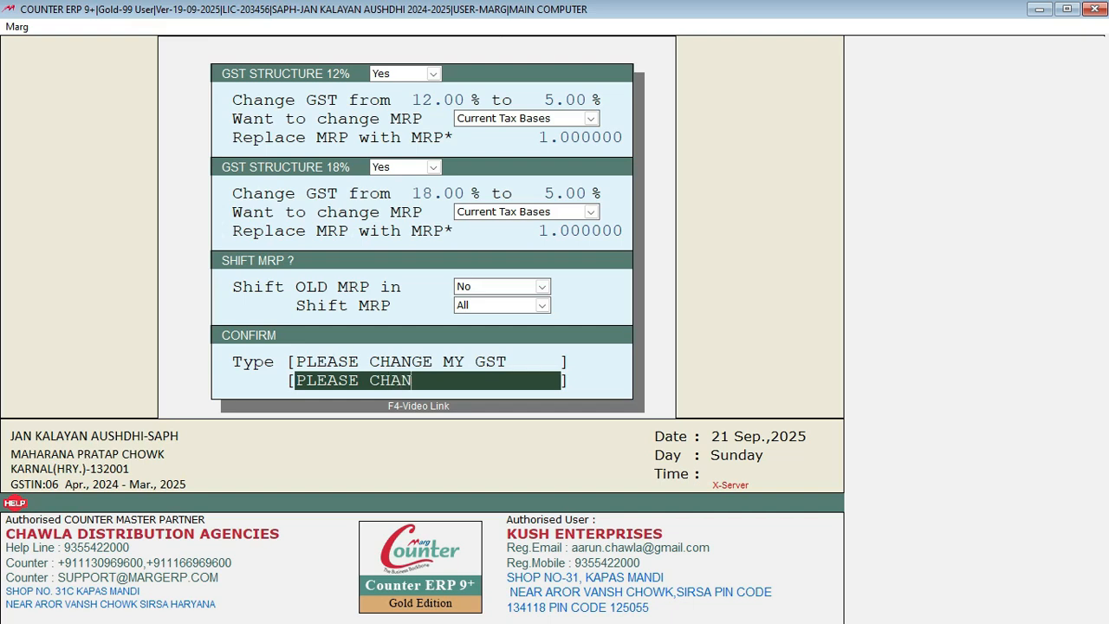
pyautogui.write('GE MY GST')
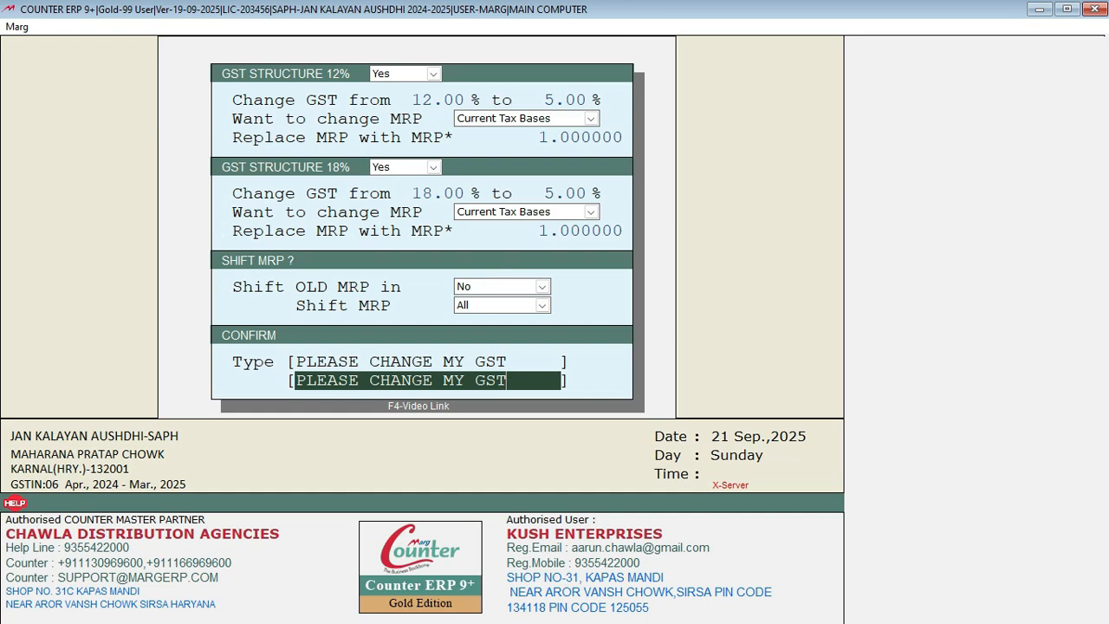
pyautogui.press('Escape')
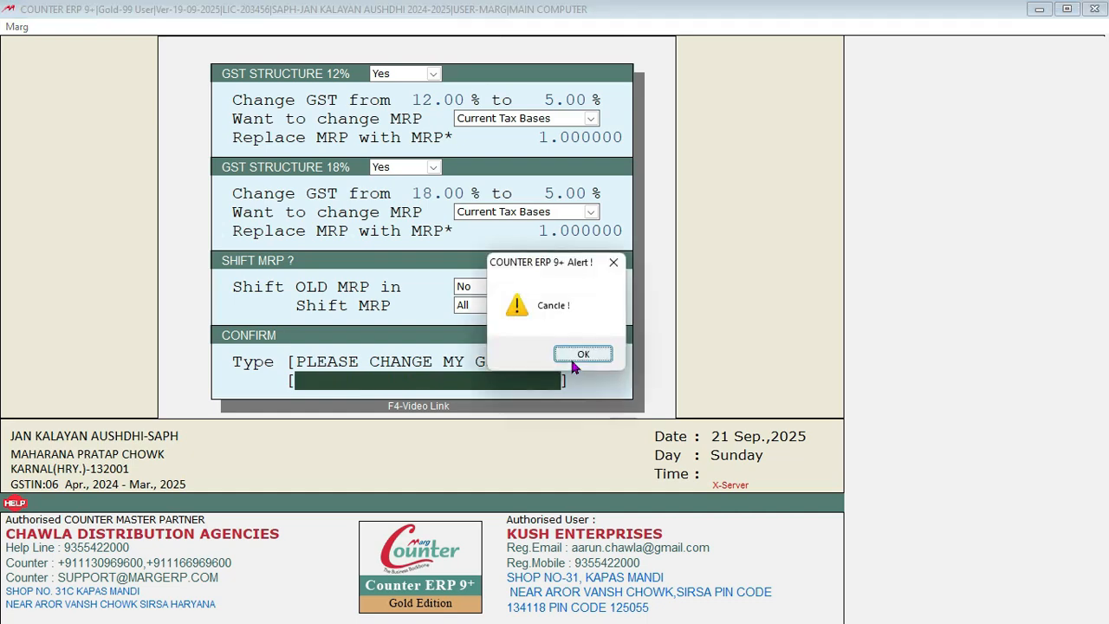
pyautogui.click(572, 358)
# Step: Open the item list and check tax and HSN for ACTIHAIR 5 through OMEY 20, including E-VITAMIN400 at 18%
pyautogui.hotkey('ctrl', 'i')
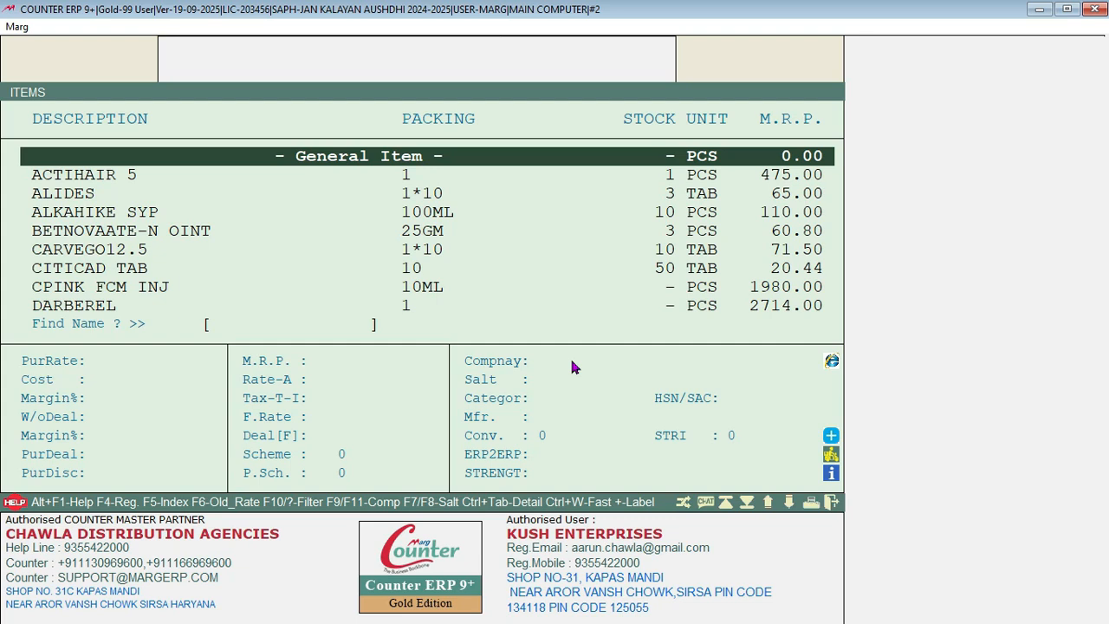
pyautogui.press('Down')
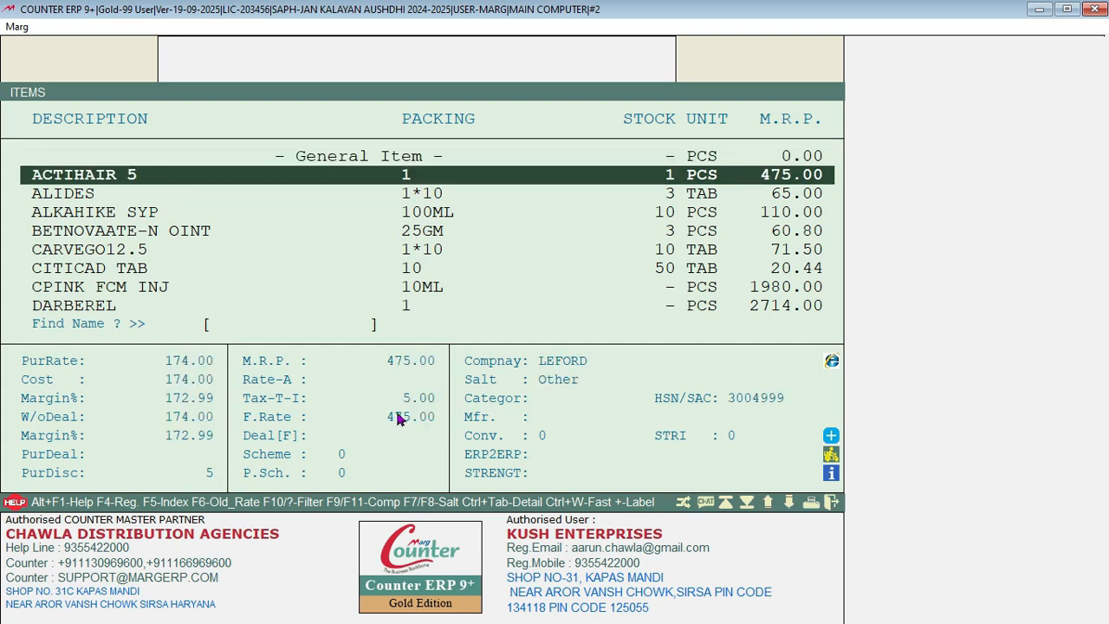
pyautogui.press('Down')
pyautogui.press('Down')
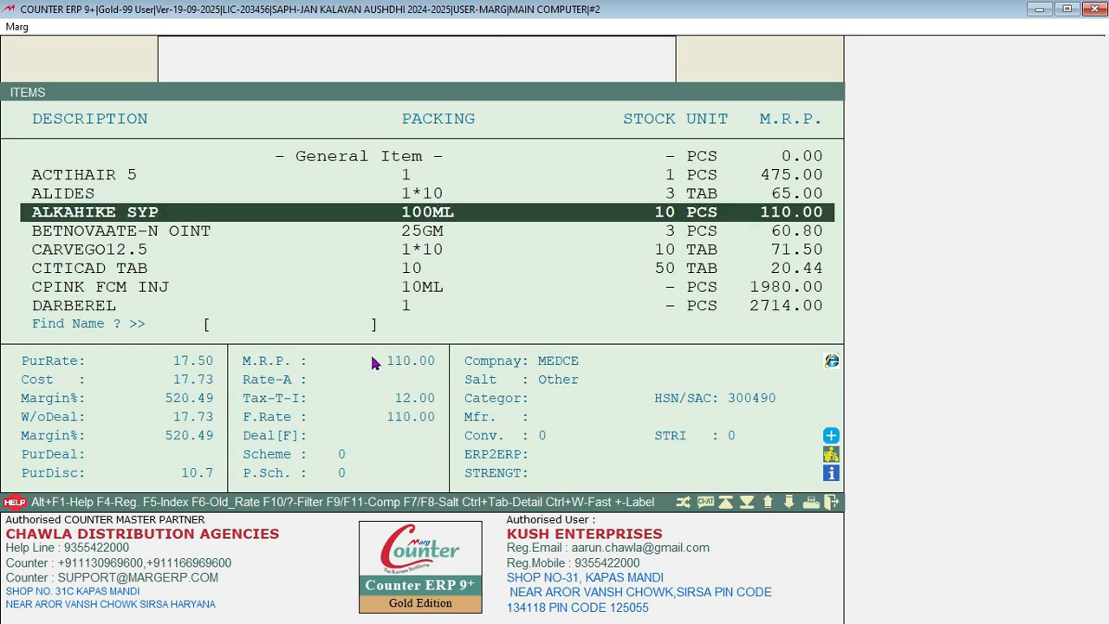
pyautogui.press('Down')
pyautogui.press('Down')
pyautogui.press('Down')
pyautogui.press('Down')
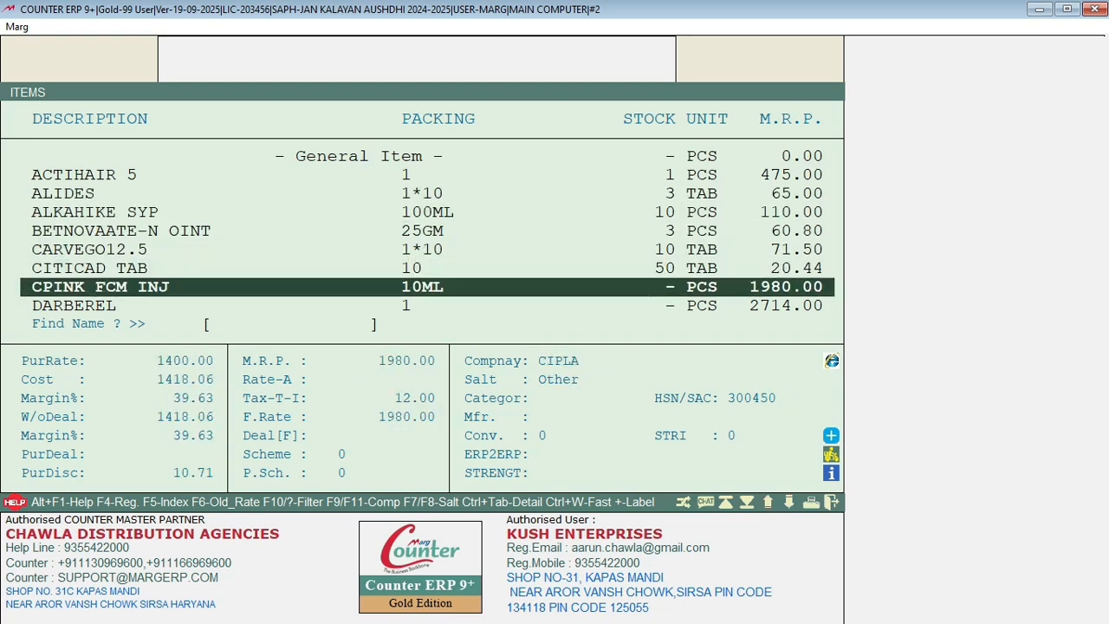
pyautogui.press('Down')
pyautogui.press('Down')
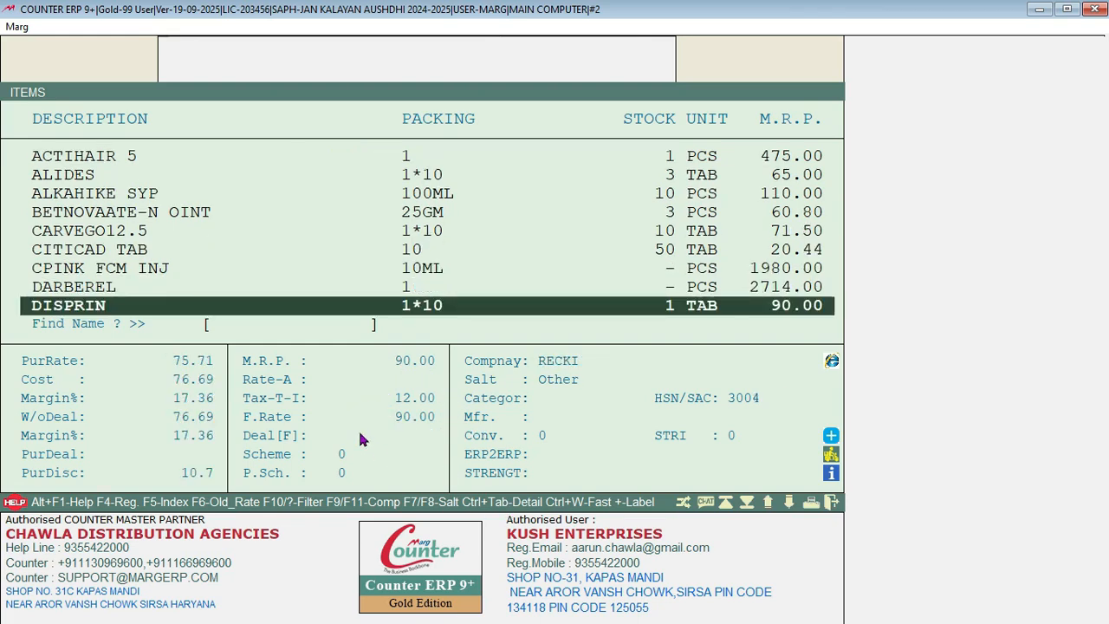
pyautogui.press('Down')
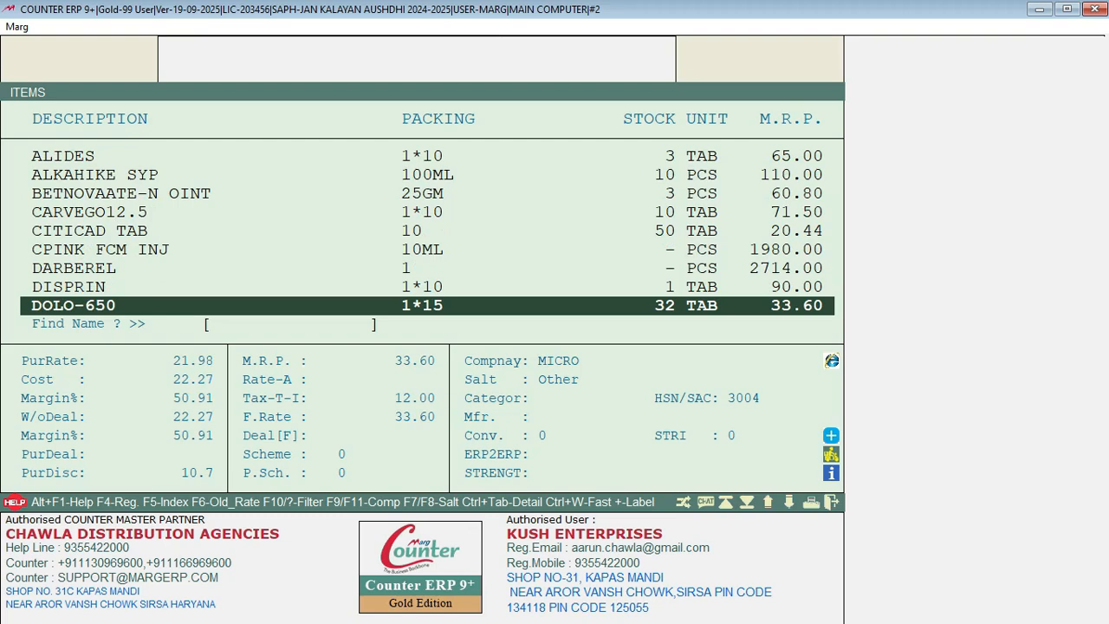
pyautogui.press('Down')
pyautogui.press('Down')
pyautogui.press('Down')
pyautogui.press('Down')
pyautogui.press('Down')
pyautogui.press('Down')
pyautogui.press('Down')
pyautogui.press('Down')
pyautogui.press('Up')
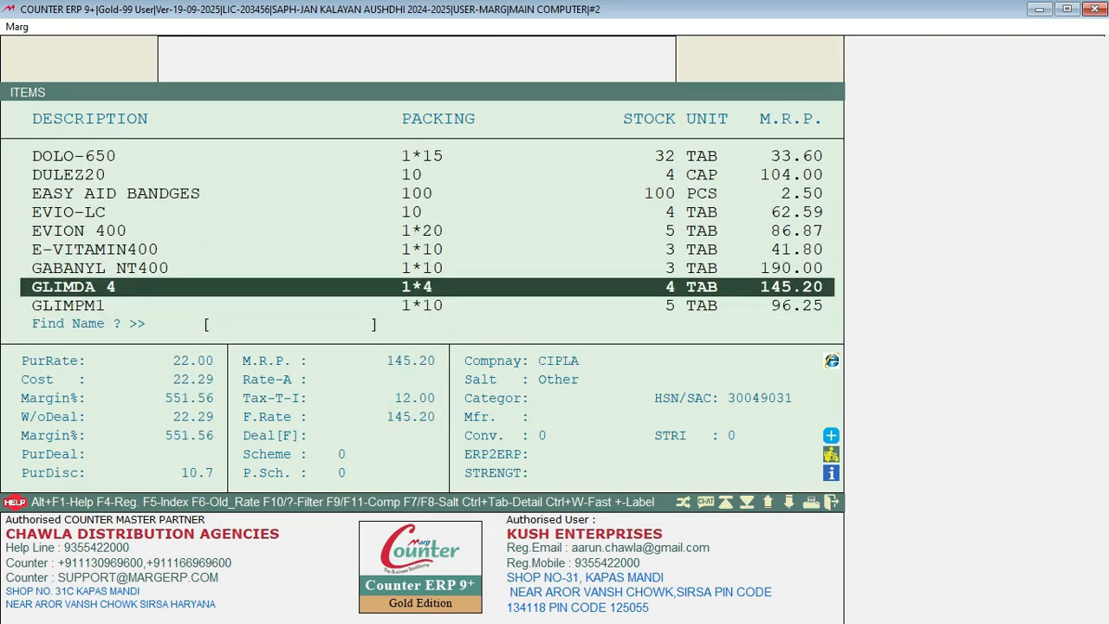
pyautogui.press('Up')
pyautogui.press('Up')
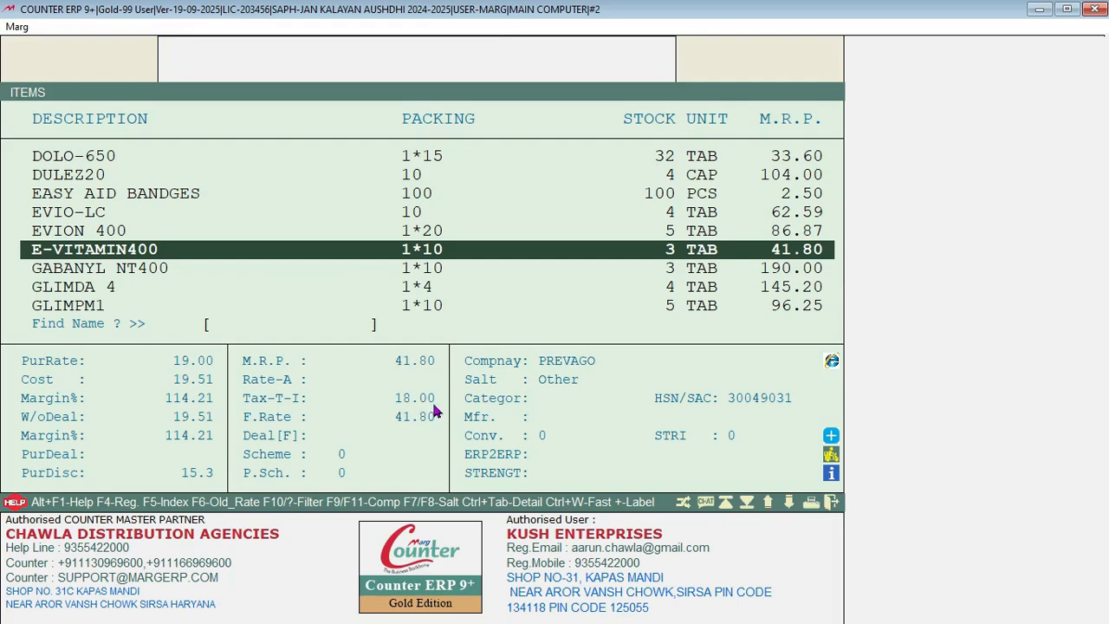
pyautogui.press('Down')
pyautogui.press('Down')
pyautogui.press('Down')
pyautogui.press('Down')
pyautogui.press('Down')
pyautogui.press('Down')
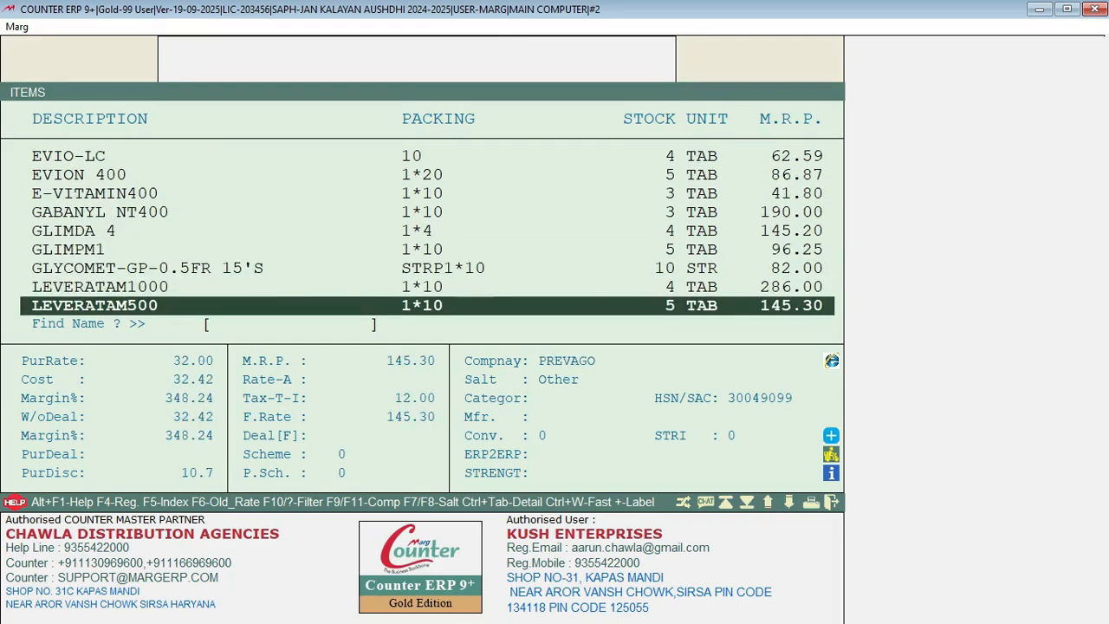
pyautogui.press('Down')
pyautogui.press('Down')
pyautogui.press('Down')
pyautogui.press('Down')
pyautogui.press('Down')
pyautogui.press('Down')
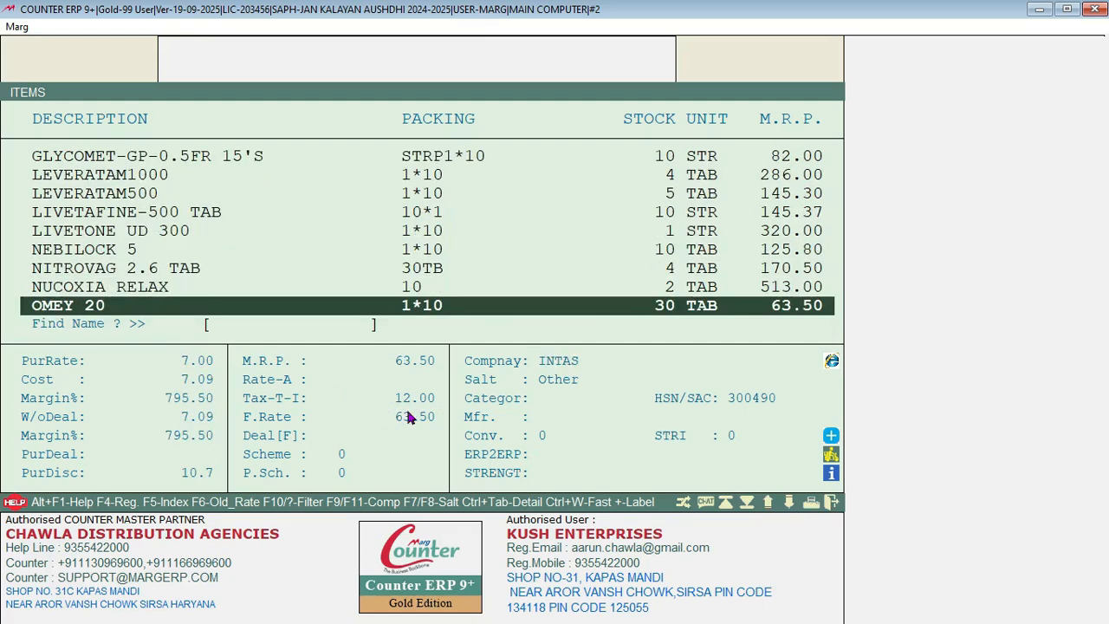
# Step: Check SORBITRATE-10 through WOLYTE EL21.8, noting THYROCRUSH 75MG 120 at 28%, then return to the dashboard
pyautogui.press('Down')
pyautogui.press('Down')
pyautogui.press('Down')
pyautogui.press('Down')
pyautogui.press('Down')
pyautogui.press('Down')
pyautogui.press('Down')
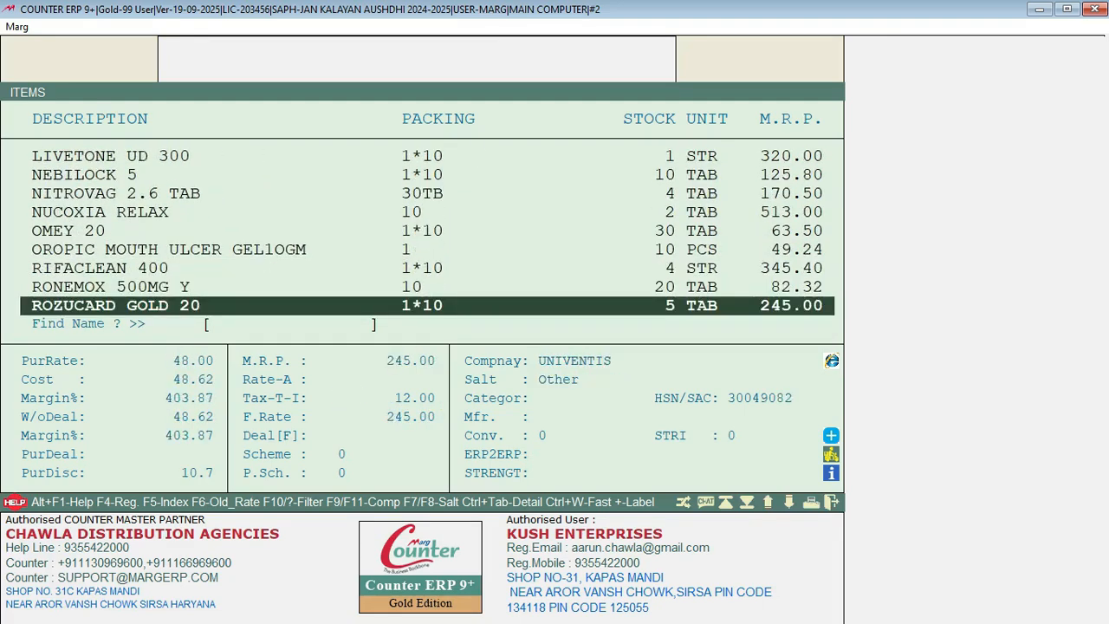
pyautogui.press('Down')
pyautogui.press('Down')
pyautogui.press('Down')
pyautogui.press('Down')
pyautogui.press('Down')
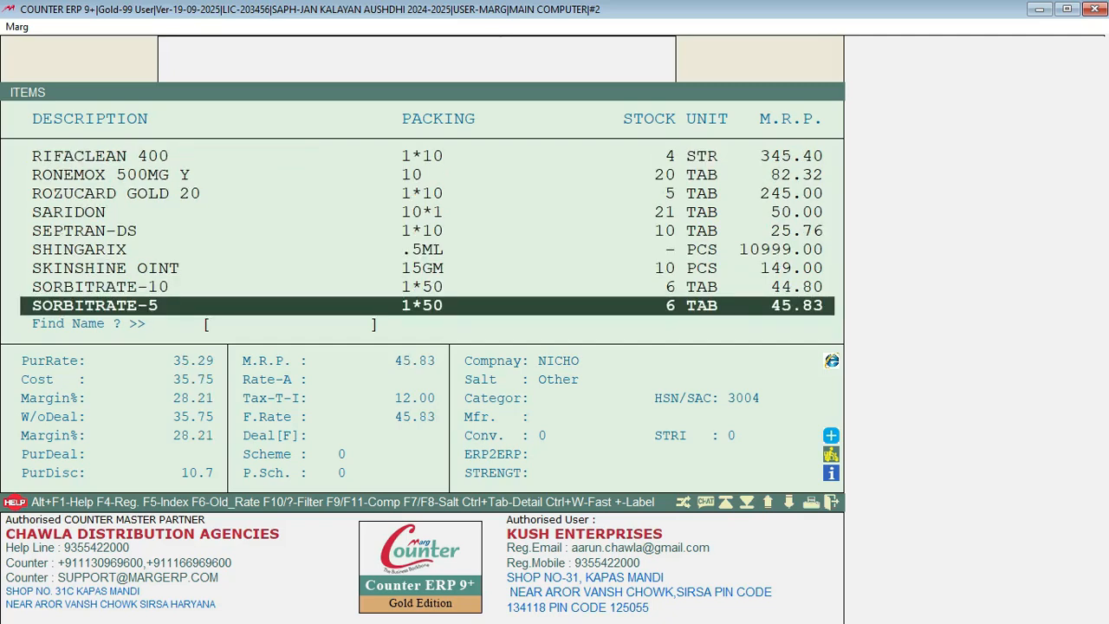
pyautogui.press('Down')
pyautogui.press('Down')
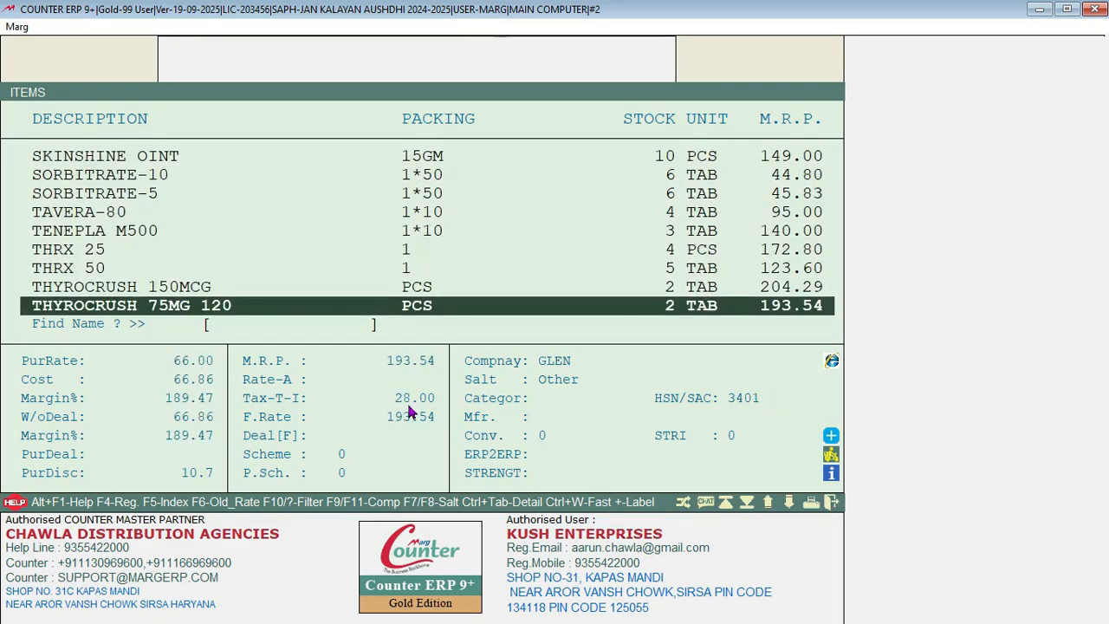
pyautogui.press('Up')
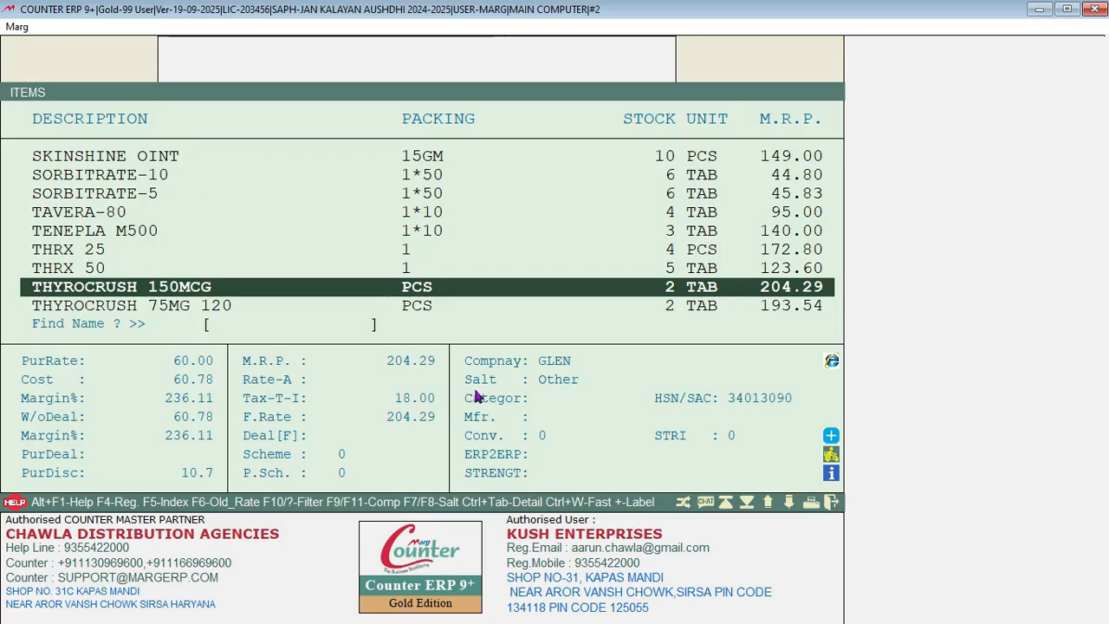
pyautogui.press('Down')
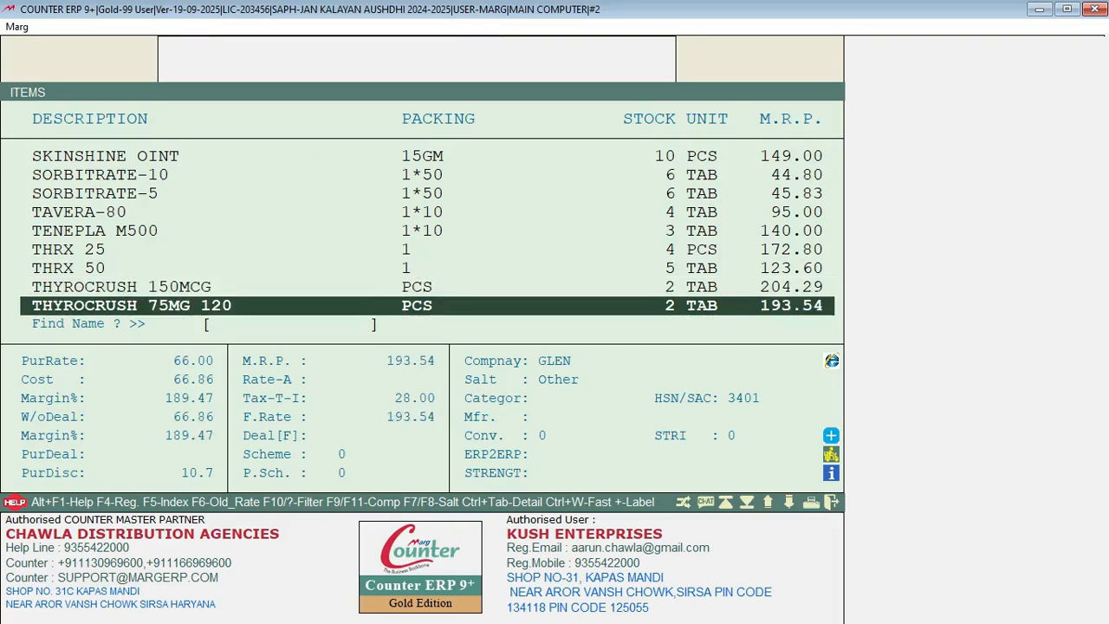
pyautogui.press('Down')
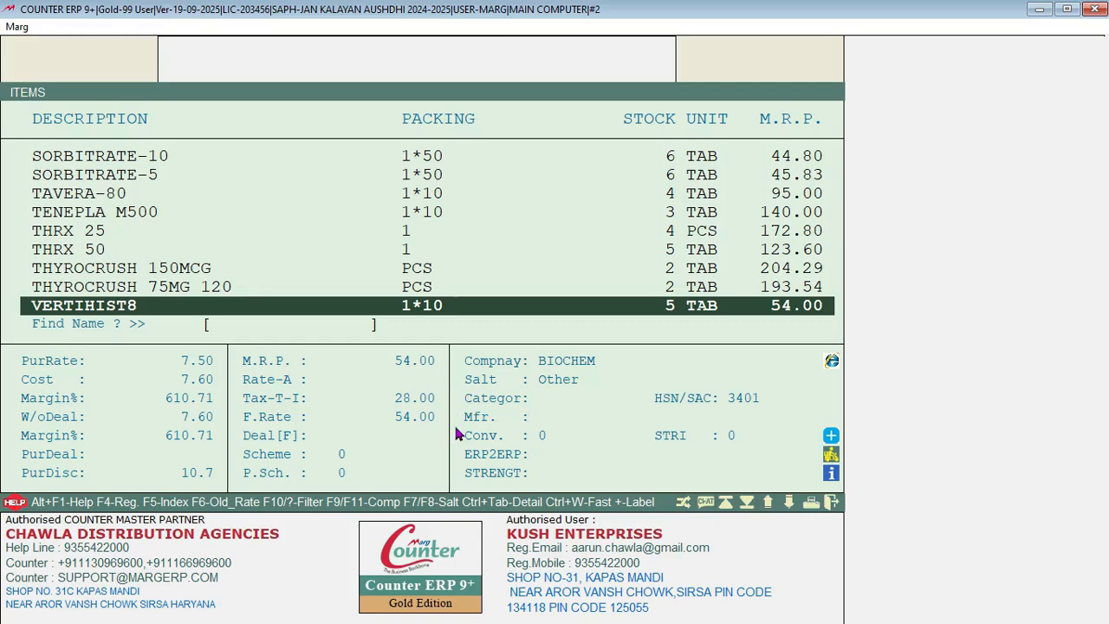
pyautogui.press('Down')
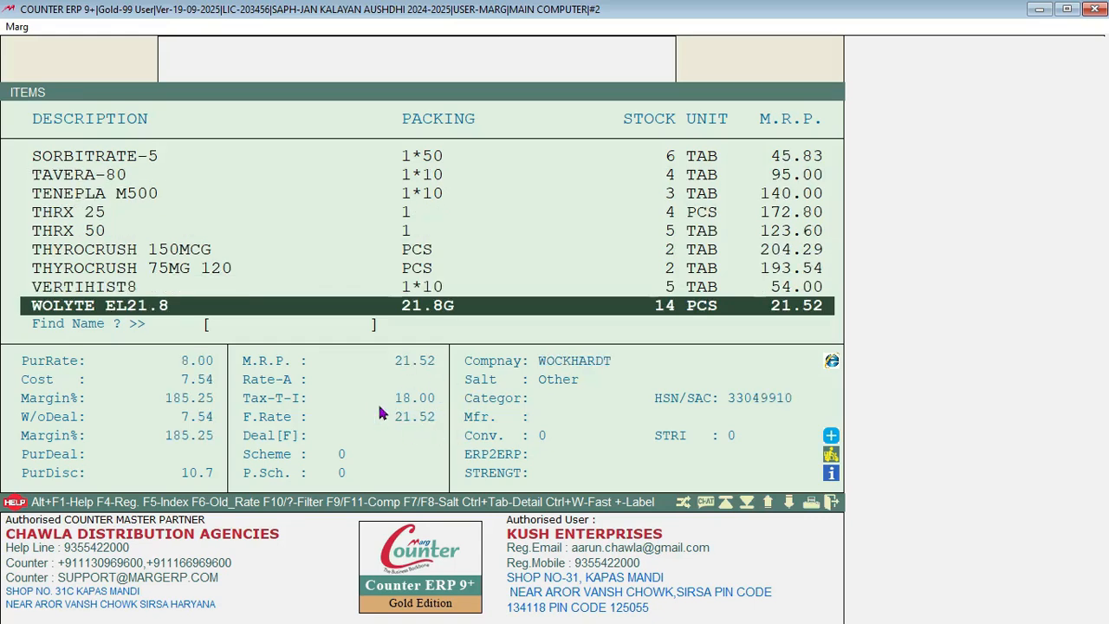
pyautogui.press('Up')
pyautogui.press('Up')
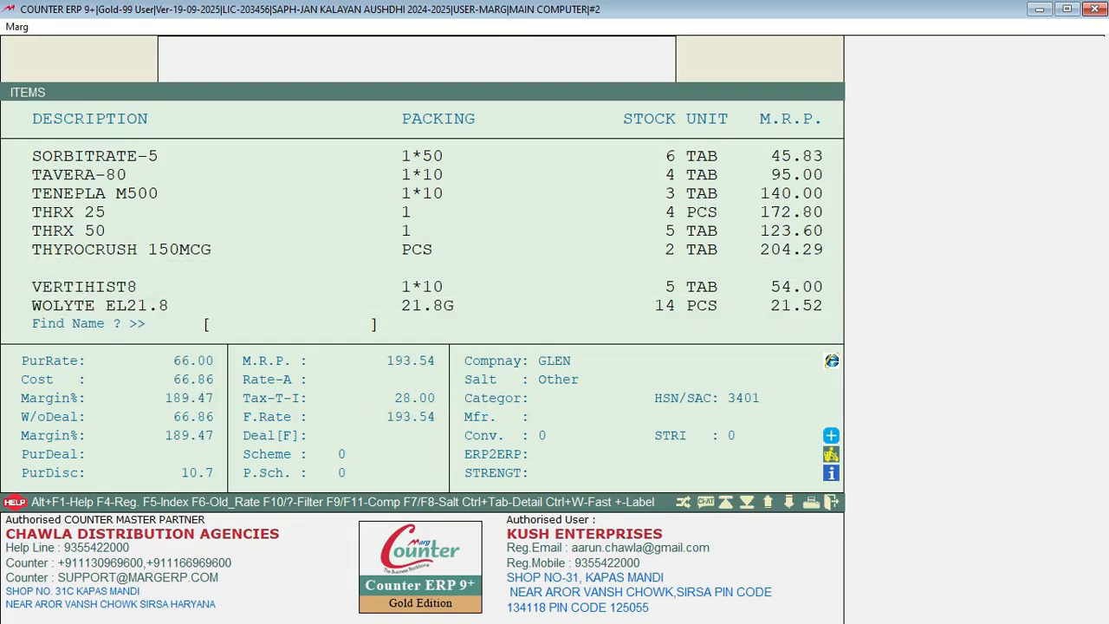
pyautogui.press('Up')
pyautogui.press('Up')
pyautogui.press('Down')
pyautogui.press('Down')
pyautogui.press('Down')
pyautogui.press('Escape')
pyautogui.hotkey('alt', 'f')
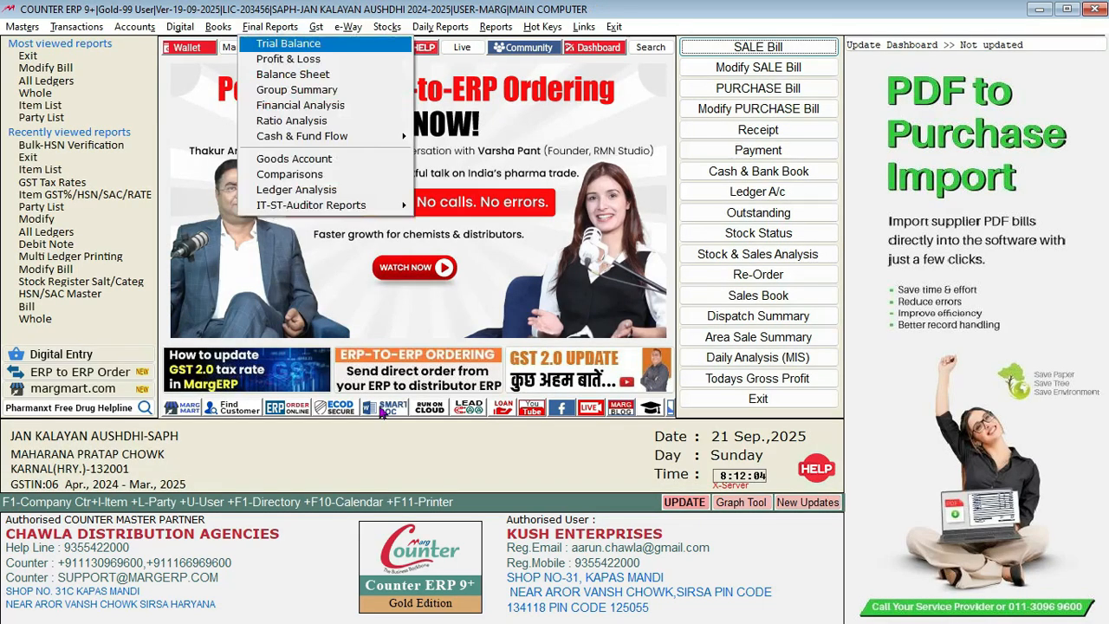
# Step: Reopen the GST Tax Rates bulk change form from the menu, answering Yes to the prompt
pyautogui.press('Right')
pyautogui.press('Down')
pyautogui.press('Down')
pyautogui.press('Down')
pyautogui.press('Down')
pyautogui.press('Down')
pyautogui.press('Down')
pyautogui.press('Down')
pyautogui.press('Down')
pyautogui.press('Down')
pyautogui.press('Down')
pyautogui.press('Down')
pyautogui.press('Down')
pyautogui.press('Down')
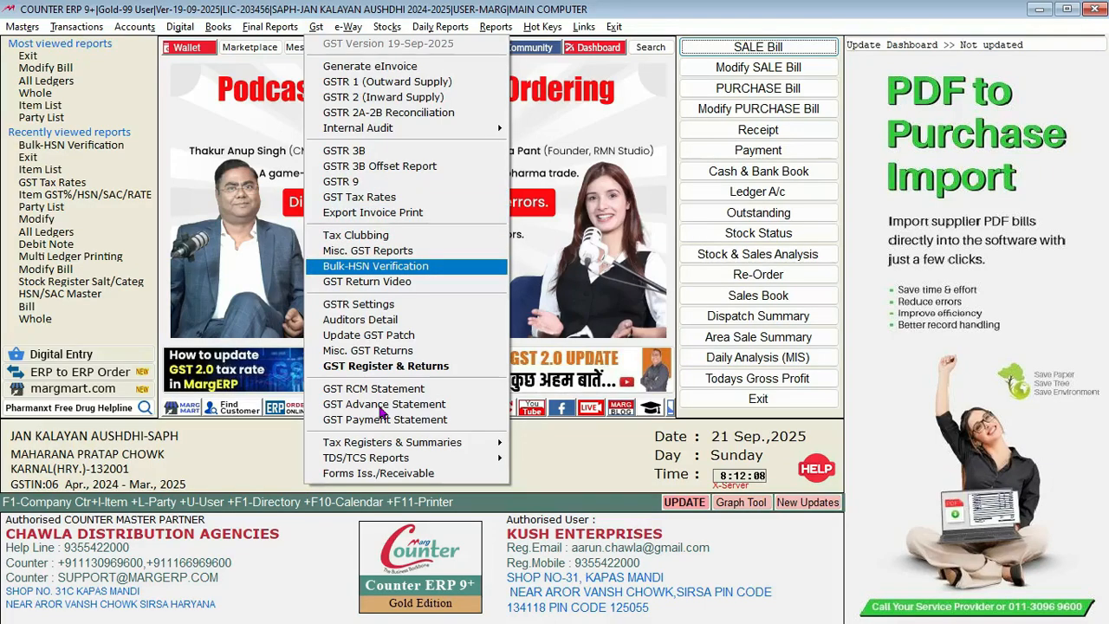
pyautogui.press('Up')
pyautogui.press('Up')
pyautogui.press('Up')
pyautogui.press('Up')
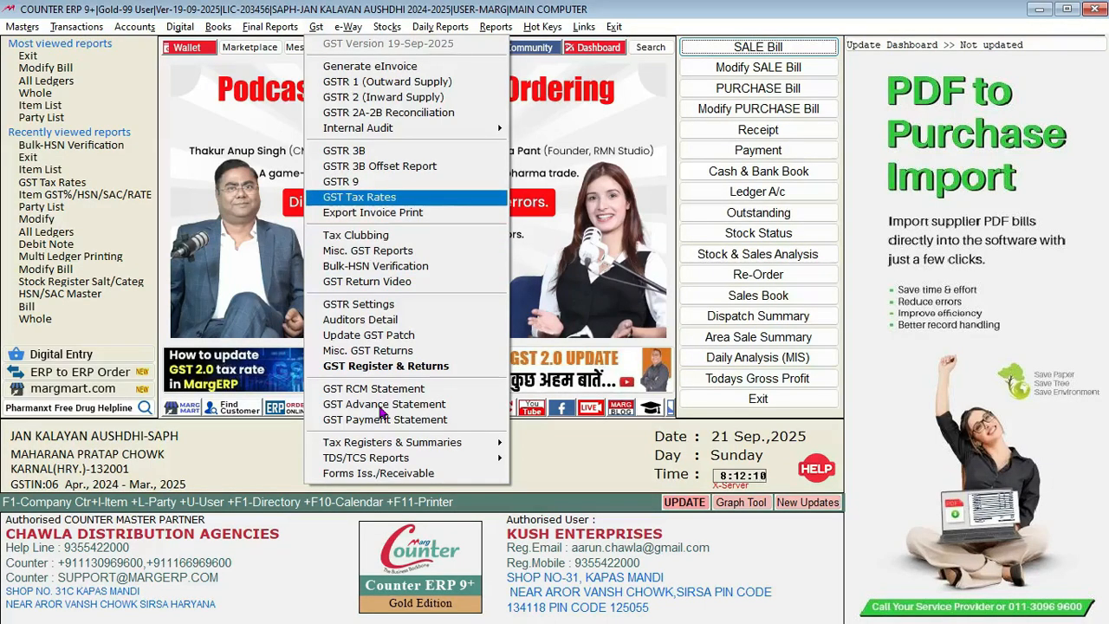
pyautogui.press('Return')
pyautogui.press('Left')
pyautogui.press('Return')
pyautogui.press('Return')
pyautogui.press('Return')
pyautogui.press('Return')
# Step: Set both MRP multipliers to 1, Shift OLD MRP to No, and confirm with 'PLEASE CHANGE MY GST'
pyautogui.write('1')
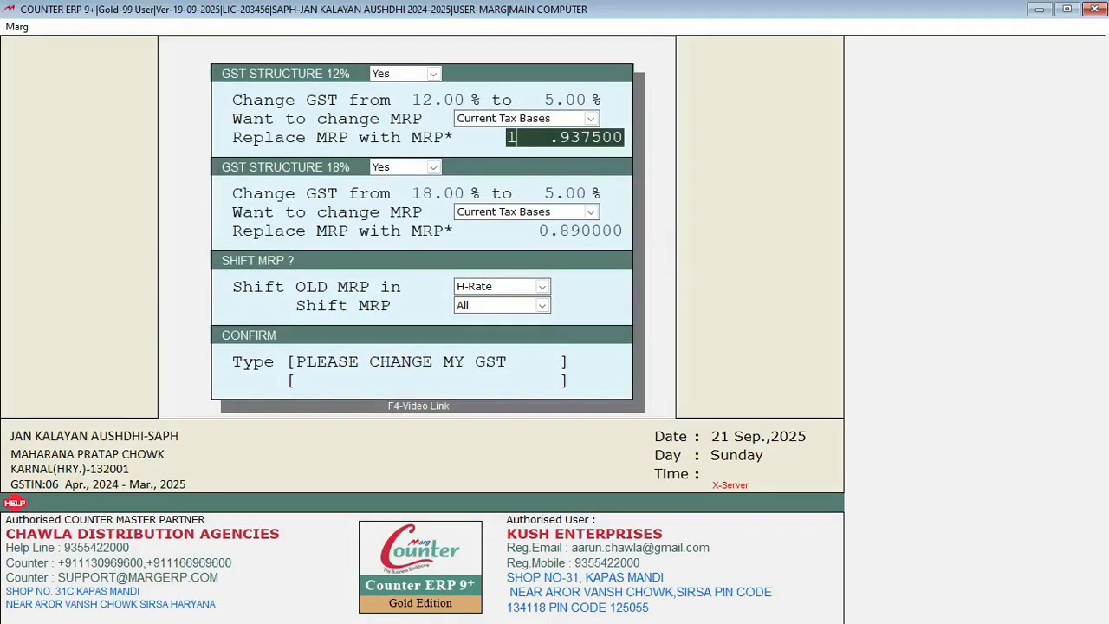
pyautogui.press('Return')
pyautogui.press('Return')
pyautogui.press('Return')
pyautogui.press('Return')
pyautogui.write('1')
pyautogui.press('Return')
pyautogui.press('n')
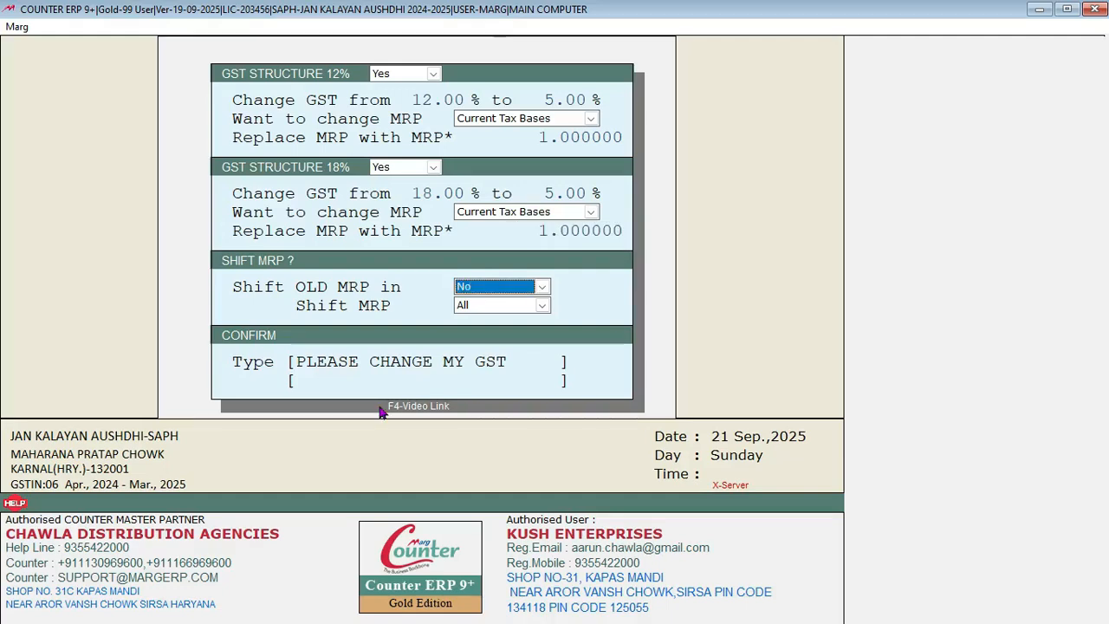
pyautogui.press('Return')
pyautogui.write('PLEASE CHANGE MY GST')
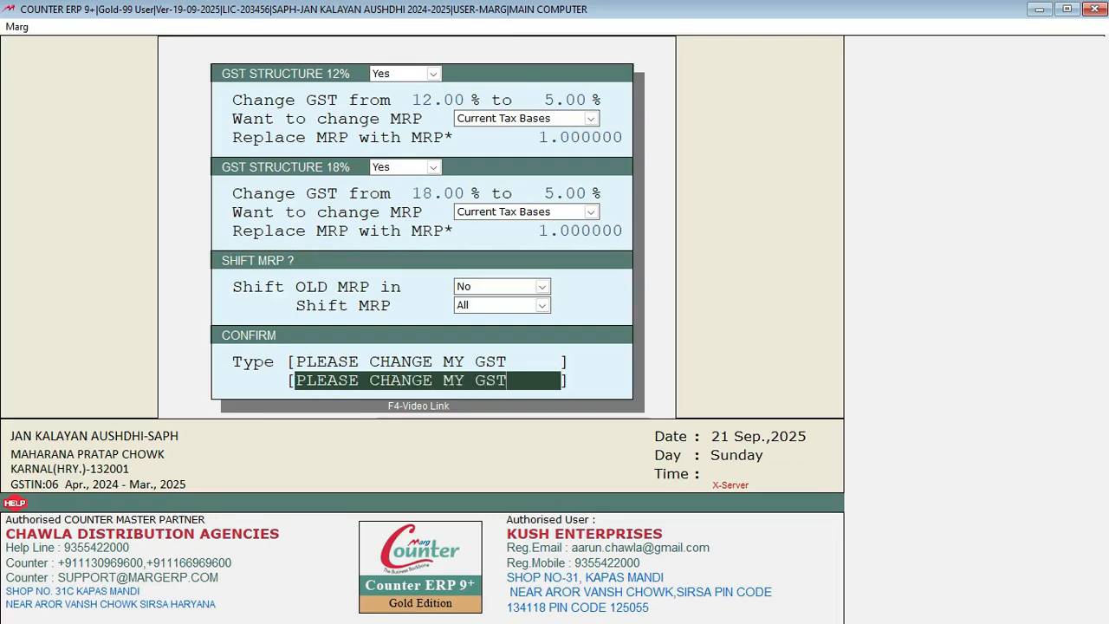
pyautogui.press('Return')
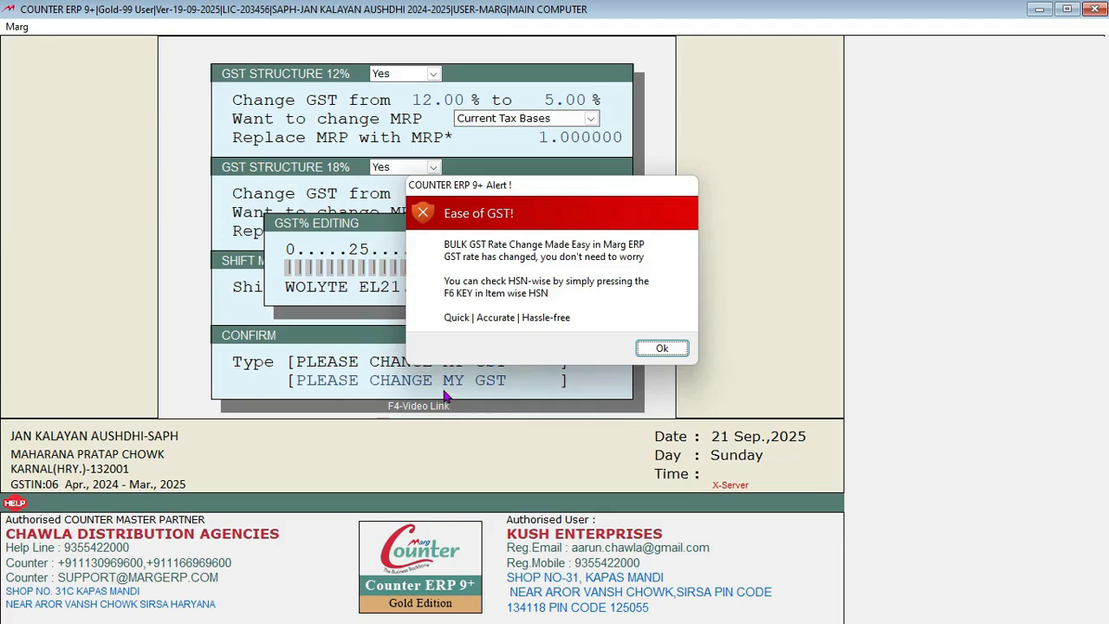
# Step: Dismiss the completion alert, open the Item Wise HSN/SAC Master, and go to zero-tax LEVERATAM1000
pyautogui.click(651, 349)
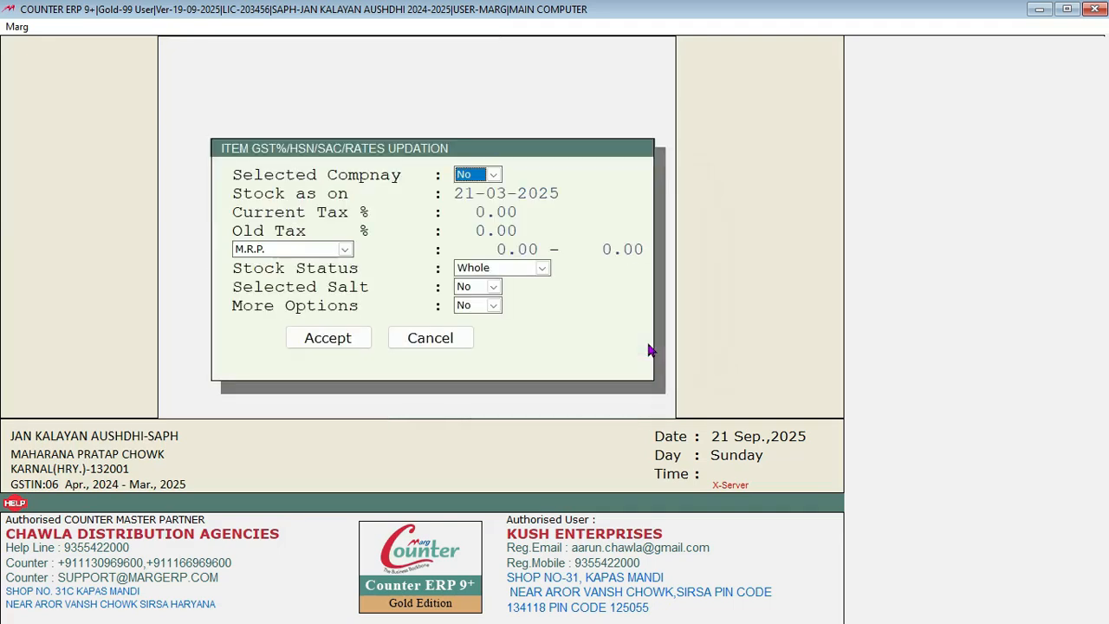
pyautogui.click(354, 341)
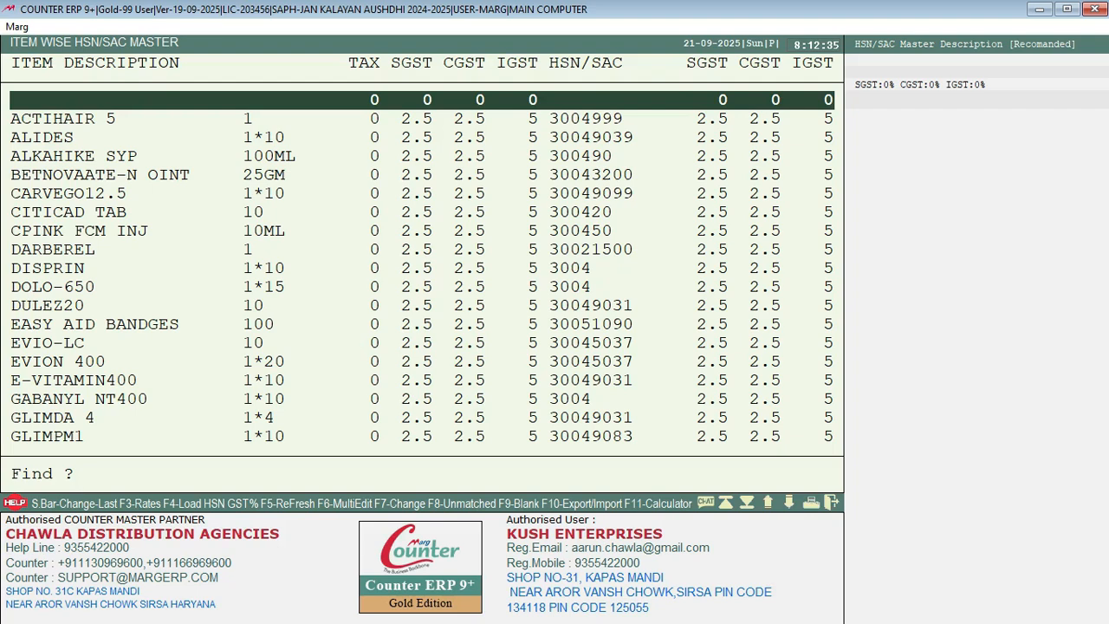
pyautogui.press('Down')
pyautogui.press('Down')
pyautogui.press('Down')
pyautogui.press('Down')
pyautogui.press('Down')
pyautogui.press('Down')
pyautogui.press('Down')
pyautogui.press('Down')
pyautogui.press('Down')
pyautogui.press('Down')
pyautogui.press('Down')
pyautogui.press('Down')
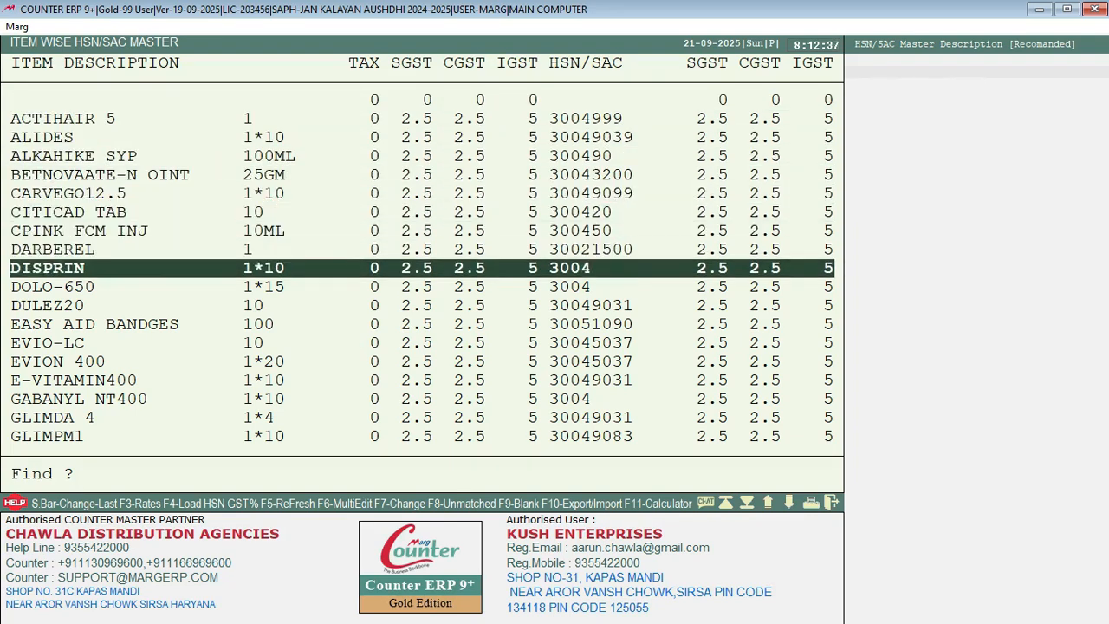
pyautogui.press('Down')
pyautogui.press('Down')
pyautogui.press('Down')
pyautogui.press('Down')
pyautogui.press('Down')
pyautogui.press('Down')
pyautogui.press('Down')
pyautogui.press('Down')
pyautogui.press('Down')
pyautogui.press('Down')
pyautogui.press('Down')
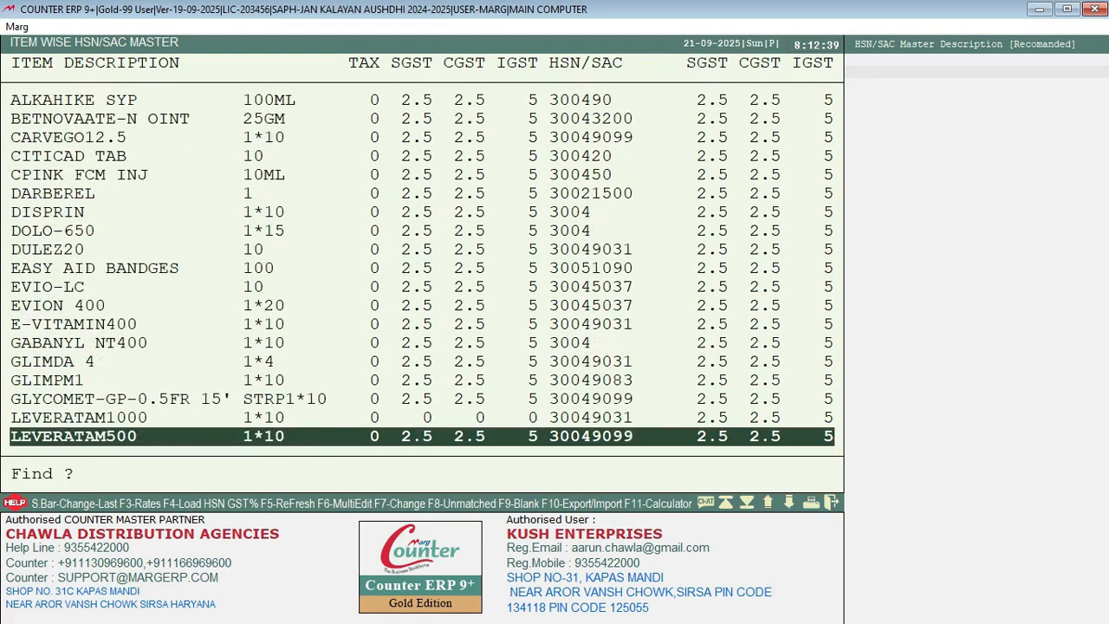
pyautogui.press('Down')
pyautogui.press('Up')
pyautogui.press('Up')
pyautogui.press('Up')
pyautogui.press('Up')
pyautogui.press('Down')
pyautogui.press('Down')
pyautogui.press('Down')
pyautogui.press('Down')
pyautogui.press('Down')
pyautogui.press('Down')
pyautogui.press('Up')
pyautogui.press('Up')
pyautogui.press('Up')
pyautogui.press('Up')
pyautogui.press('Up')
pyautogui.press('Up')
pyautogui.press('Up')
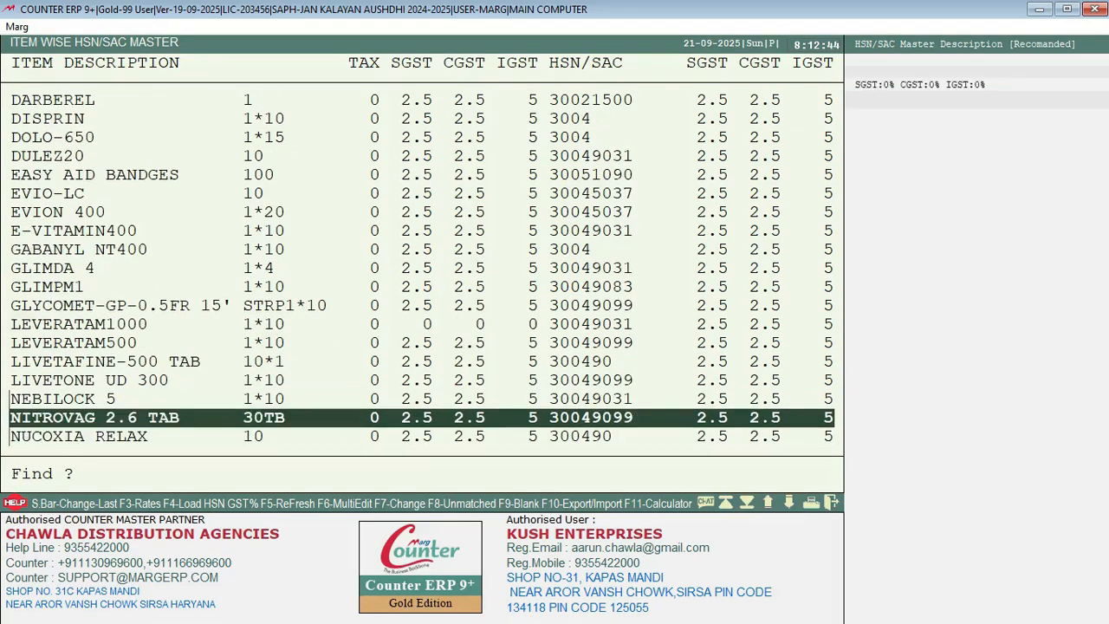
pyautogui.press('Down')
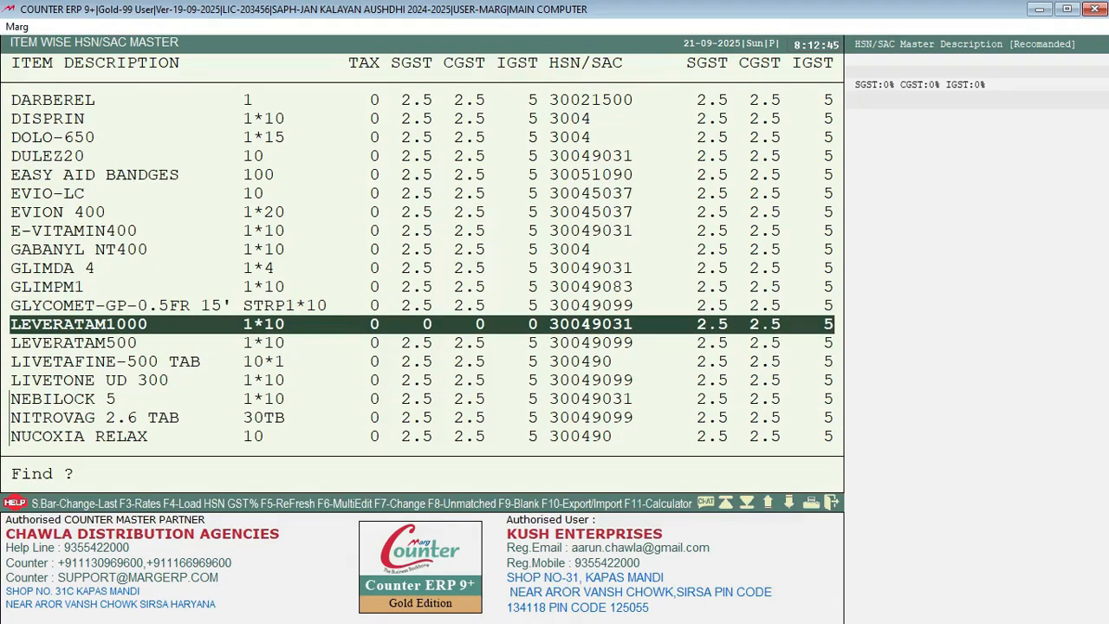
# Step: Assign LEVERATAM1000 to HSN 30049031 with 2.5+2.5+5 GST
pyautogui.press('Return')
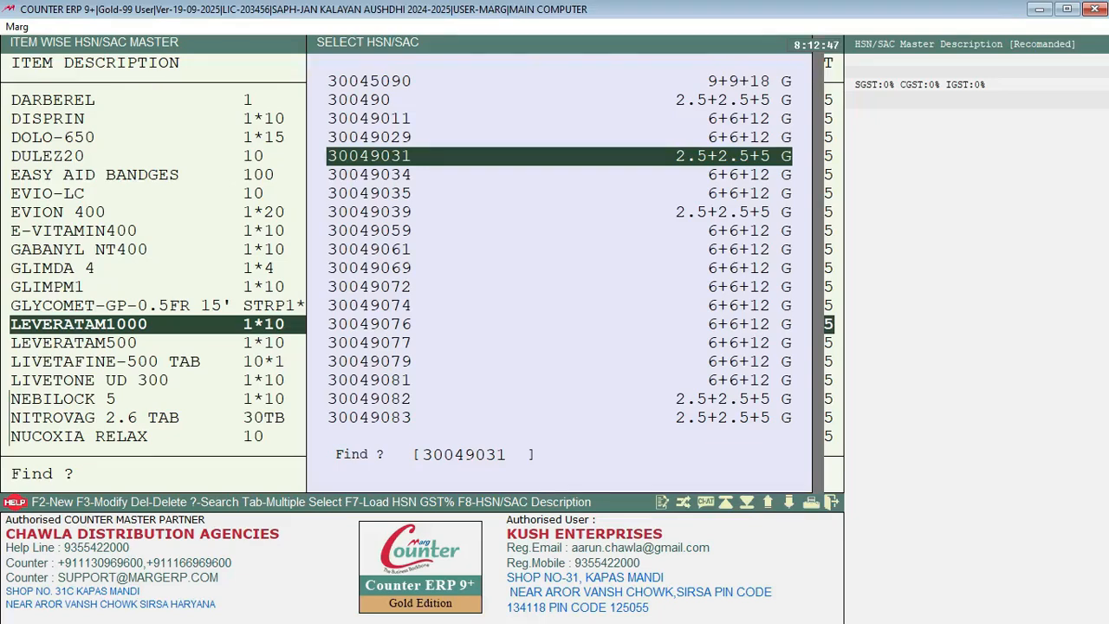
pyautogui.press('Return')
pyautogui.press('Return')
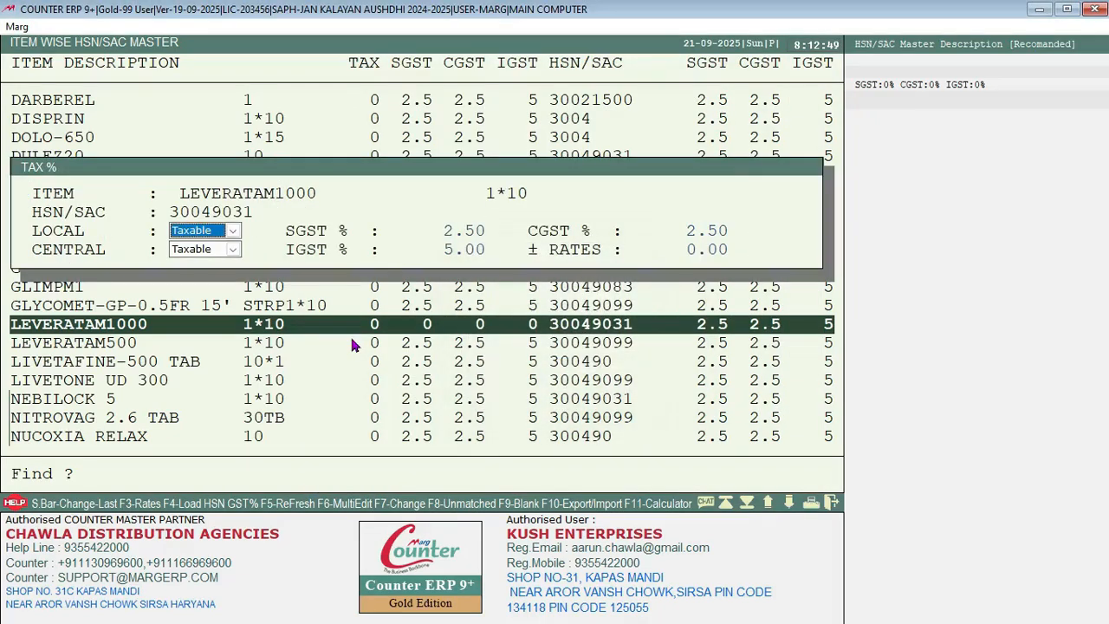
pyautogui.press('Return')
pyautogui.press('Return')
pyautogui.press('Return')
pyautogui.press('Return')
pyautogui.press('Return')
pyautogui.press('Down')
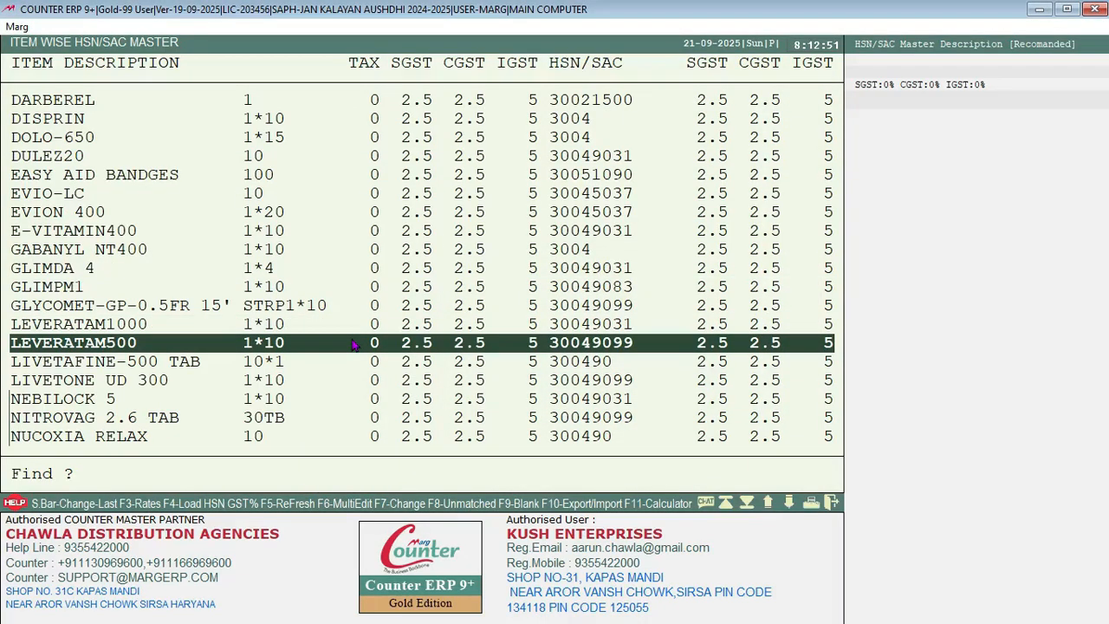
pyautogui.press('Down')
pyautogui.press('Down')
pyautogui.press('Up')
pyautogui.press('Up')
pyautogui.press('Up')
pyautogui.press('Down')
pyautogui.press('Down')
pyautogui.press('Down')
pyautogui.press('Down')
pyautogui.press('Down')
pyautogui.press('Down')
pyautogui.press('Down')
pyautogui.press('Down')
pyautogui.press('Down')
pyautogui.press('Down')
pyautogui.press('Down')
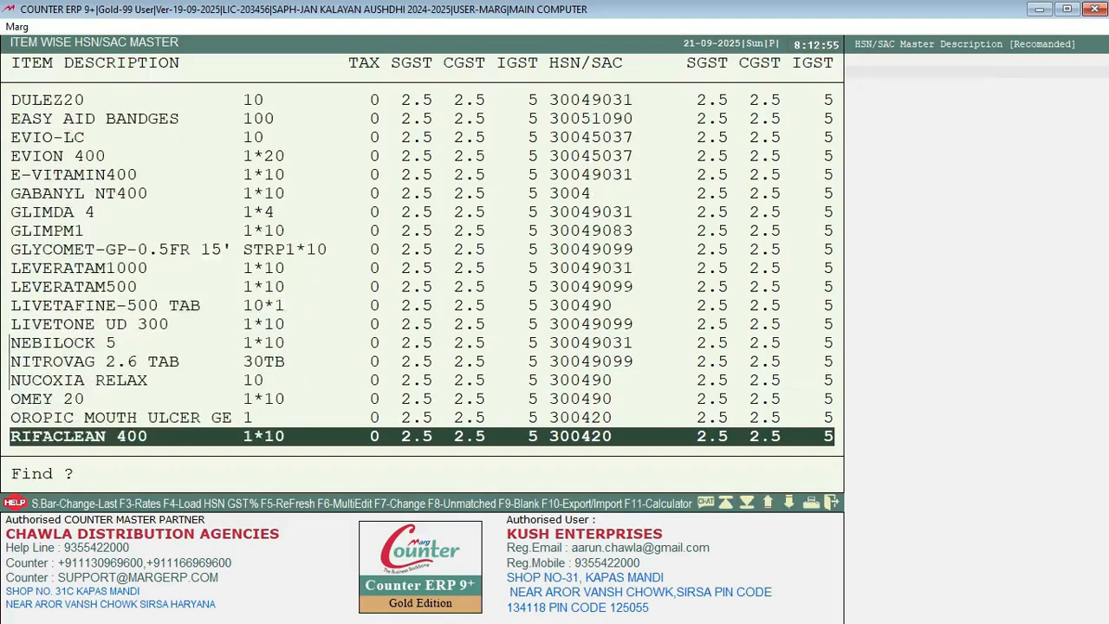
# Step: Review the remaining items, finding THYROCRUSH 75MG 120 still at 28% GST
pyautogui.press('Down')
pyautogui.press('Down')
pyautogui.press('Down')
pyautogui.press('Down')
pyautogui.press('Down')
pyautogui.press('Down')
pyautogui.press('Down')
pyautogui.press('Down')
pyautogui.press('Down')
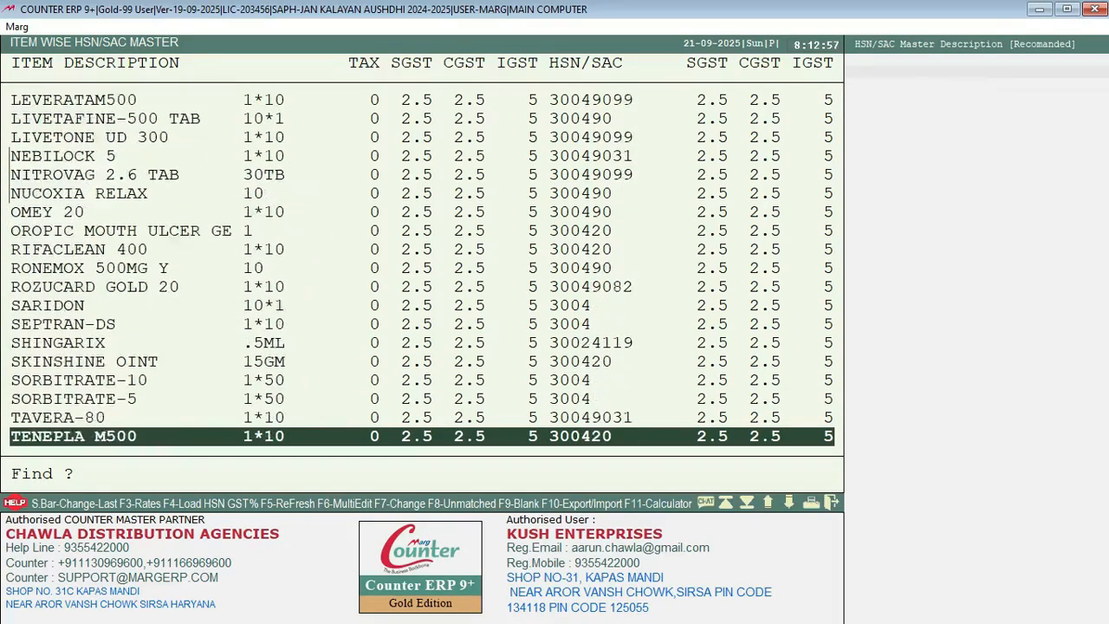
pyautogui.press('Down')
pyautogui.press('Down')
pyautogui.press('Down')
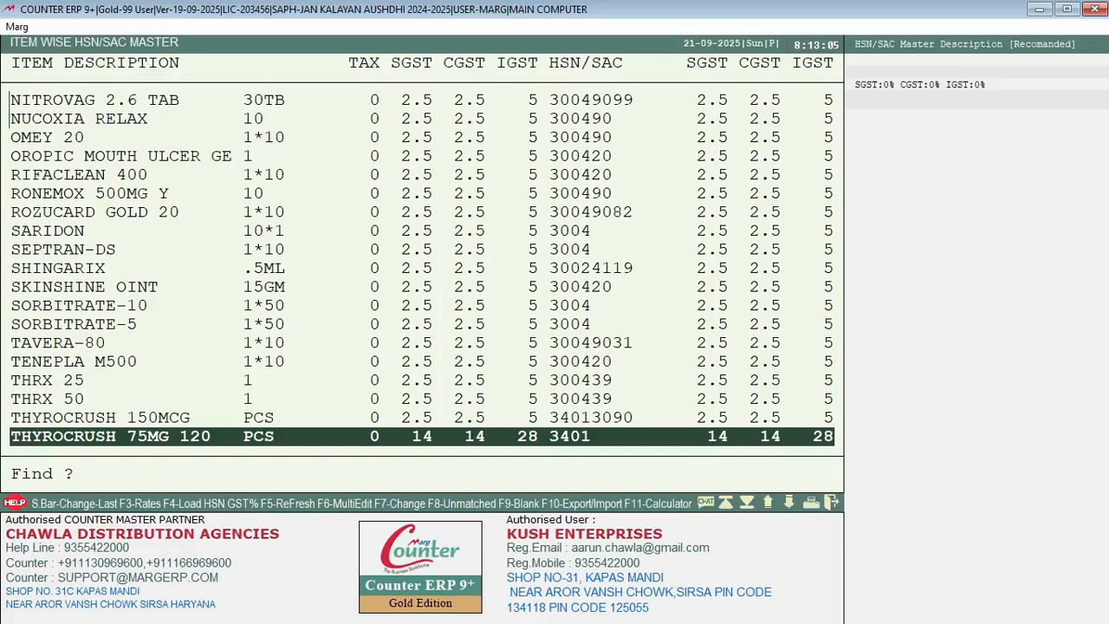
pyautogui.press('Down')
pyautogui.press('Down')
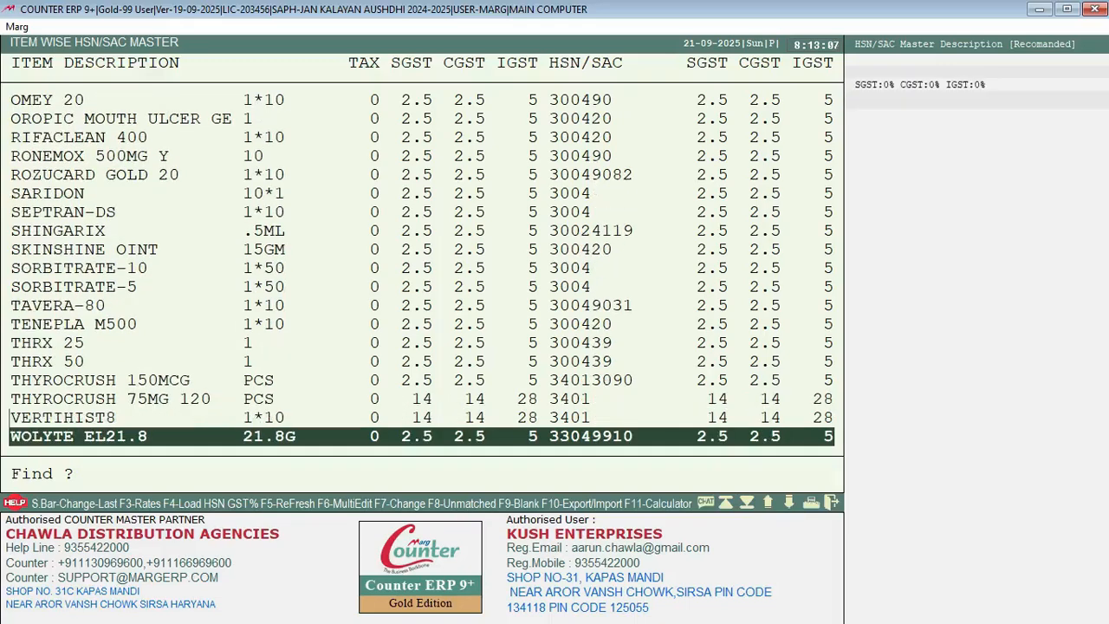
pyautogui.press('Up')
pyautogui.press('Up')
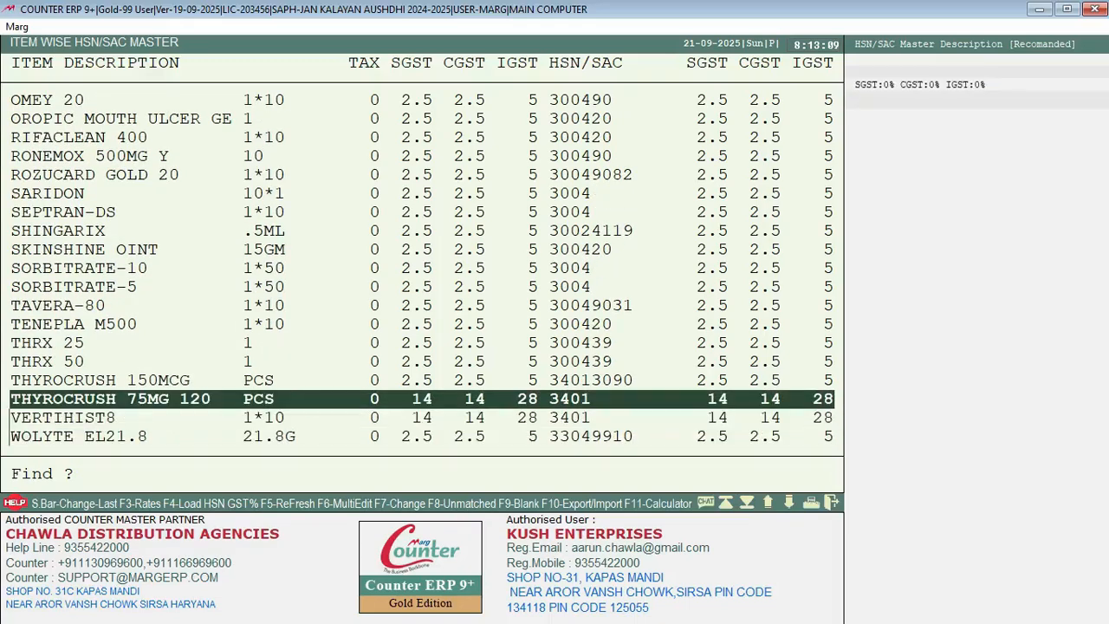
pyautogui.press('Down')
pyautogui.press('Down')
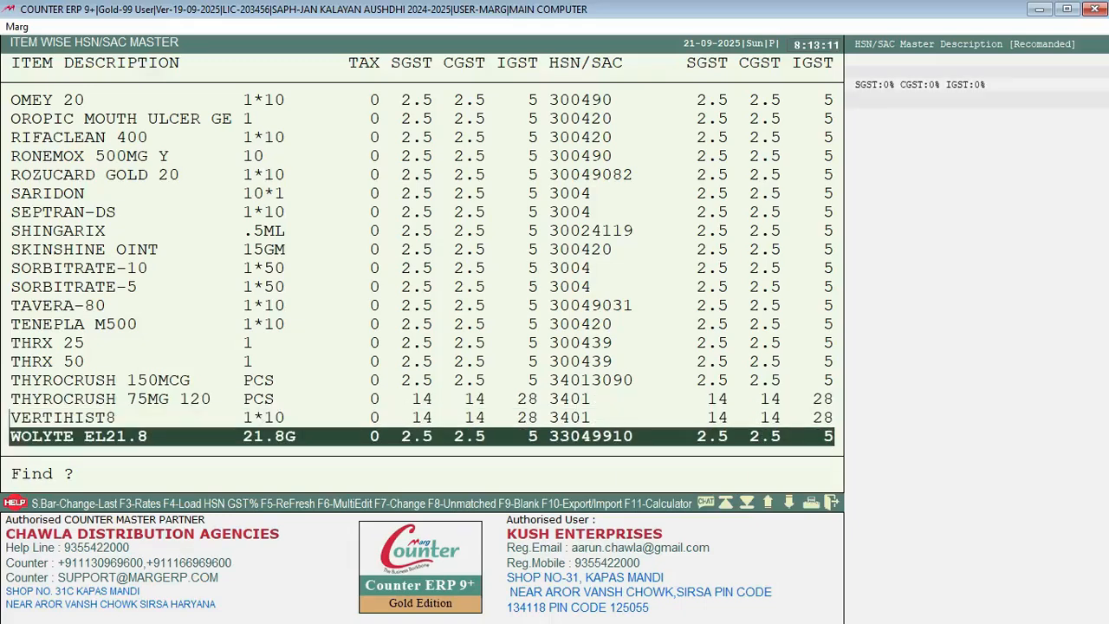
# Step: Reassign THYROCRUSH 75MG 120 to HSN 3307, updating its tax to 9+9+18
pyautogui.press('Up')
pyautogui.press('Up')
pyautogui.press('Return')
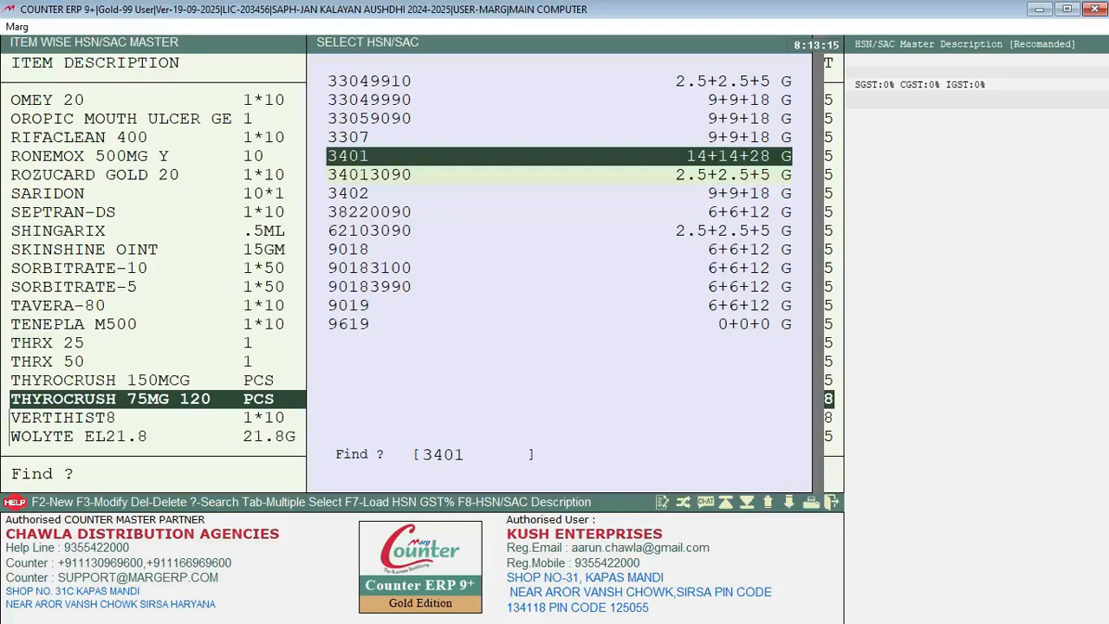
pyautogui.press('Down')
pyautogui.press('Down')
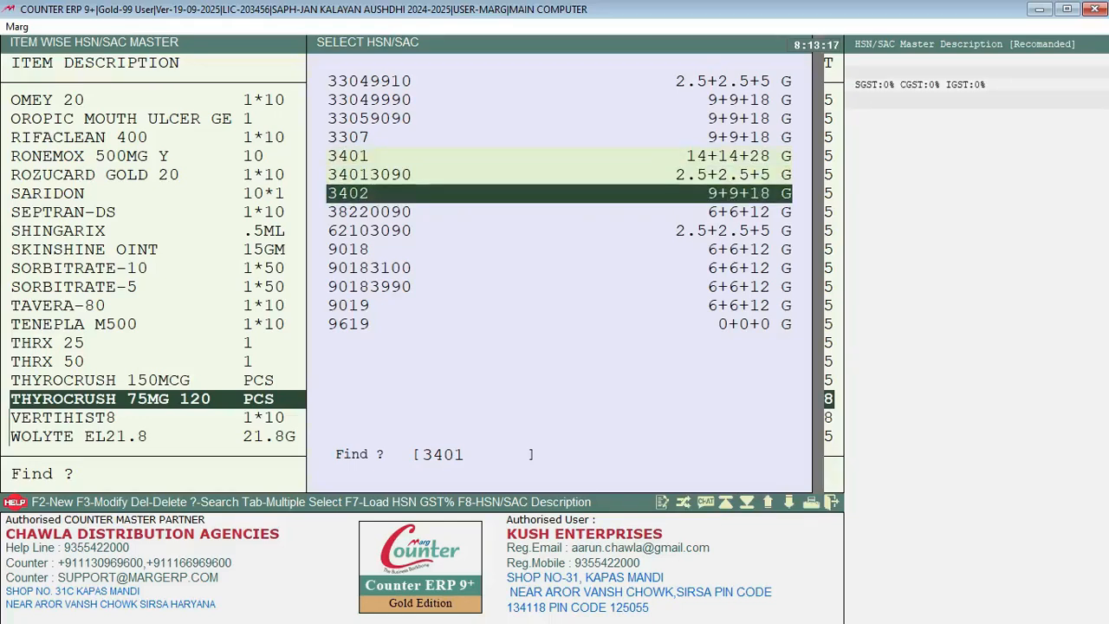
pyautogui.press('Up')
pyautogui.press('Up')
pyautogui.press('Up')
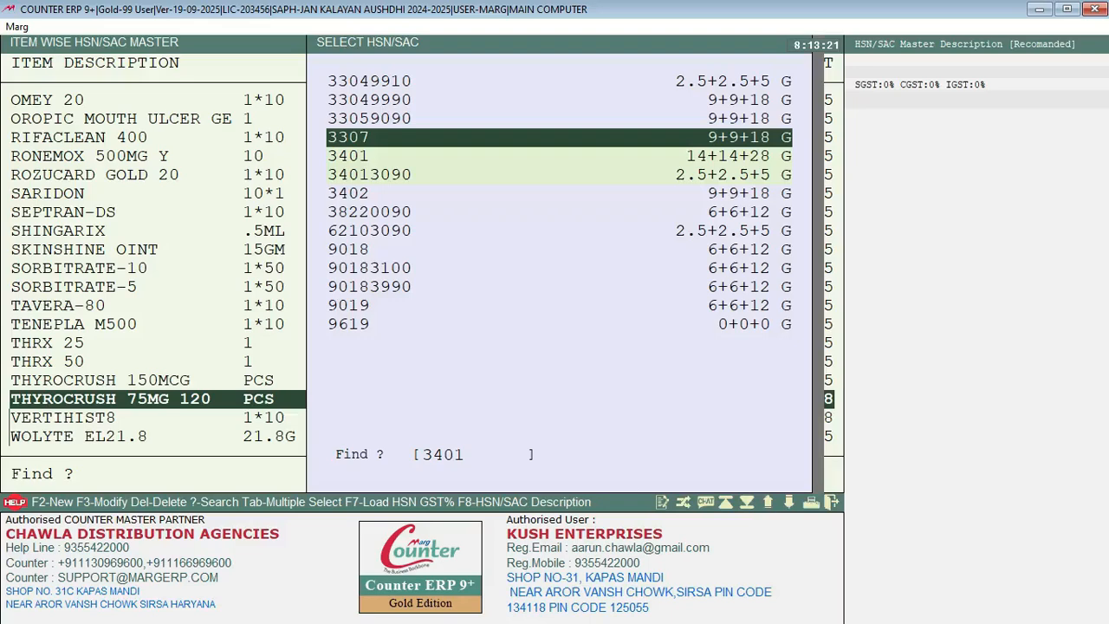
pyautogui.press('Return')
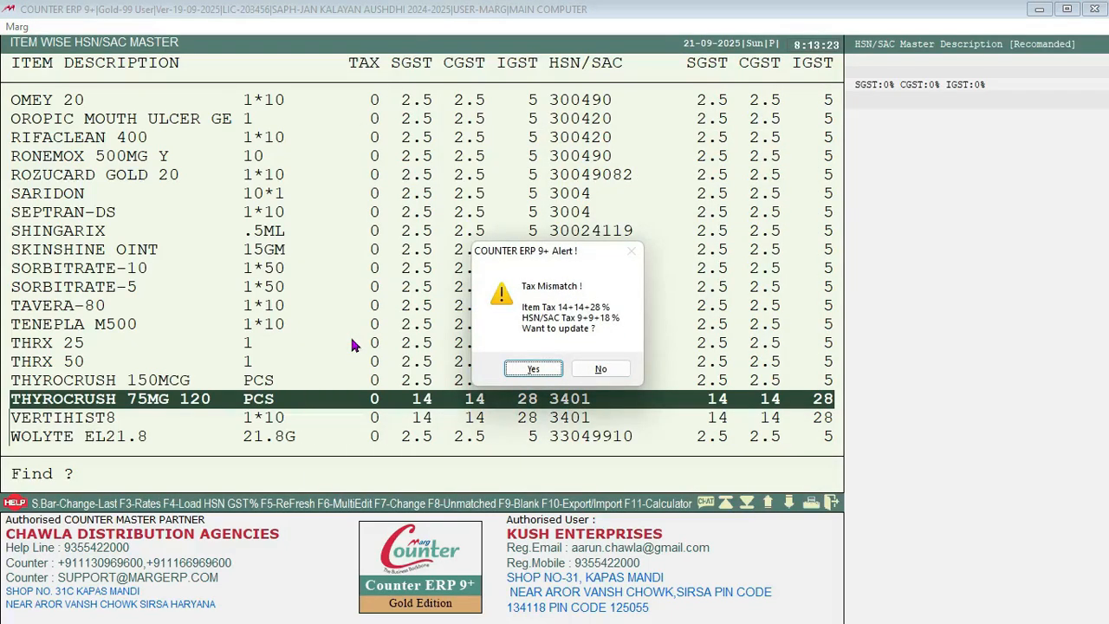
pyautogui.press('Return')
pyautogui.press('Return')
pyautogui.press('Return')
pyautogui.press('Return')
pyautogui.press('Return')
pyautogui.press('Return')
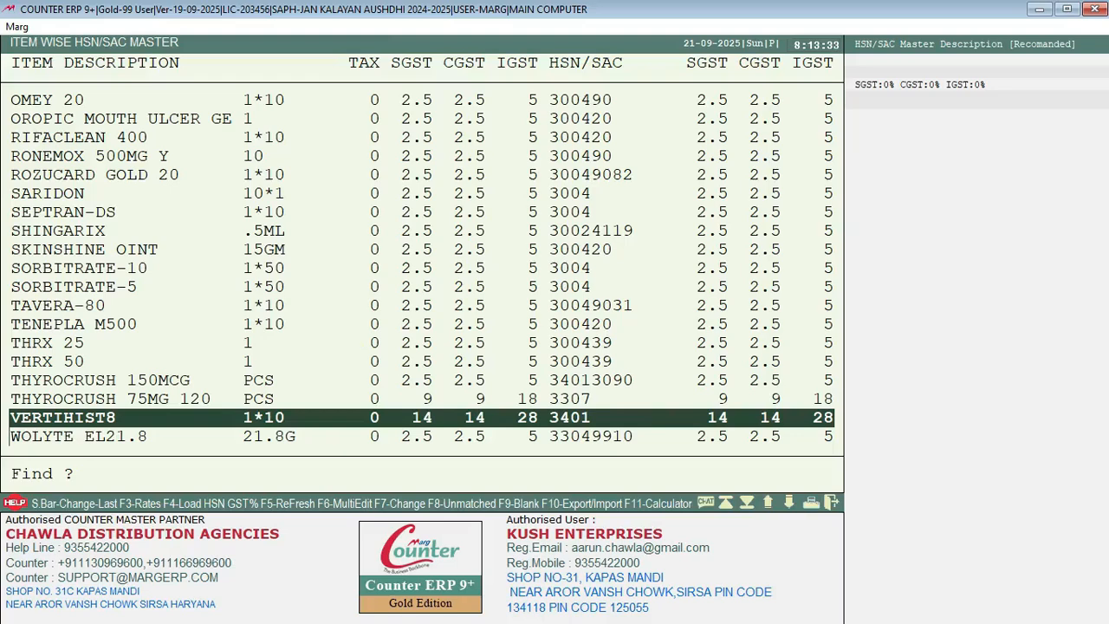
# Step: Create a new HSN/SAC entry 1234 with short name 18% at 9% SGST/CGST
pyautogui.press('Return')
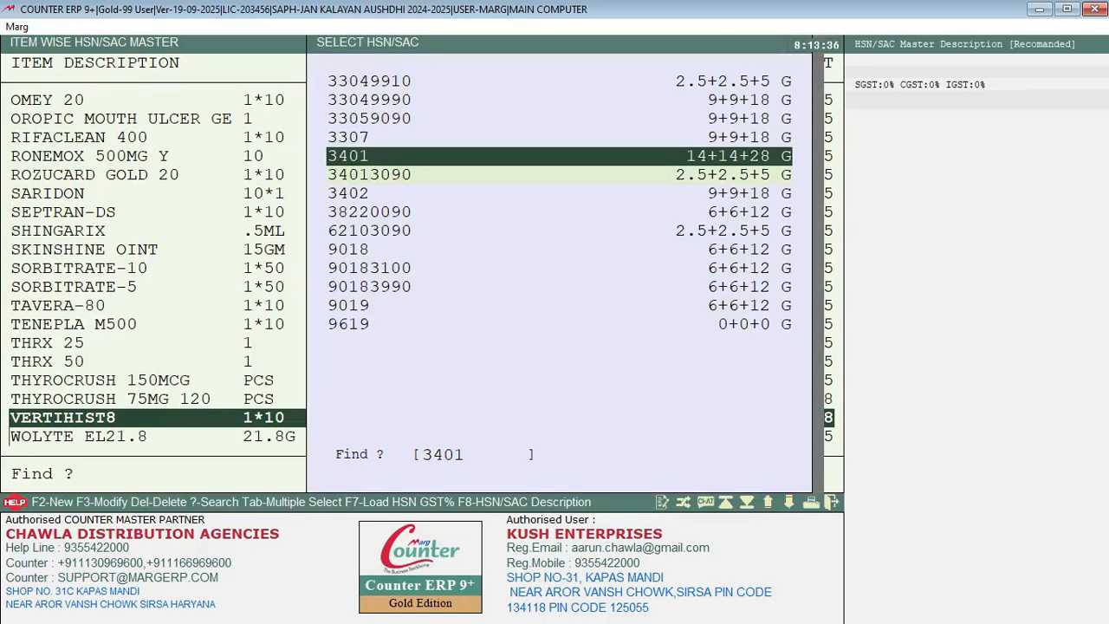
pyautogui.press('F2')
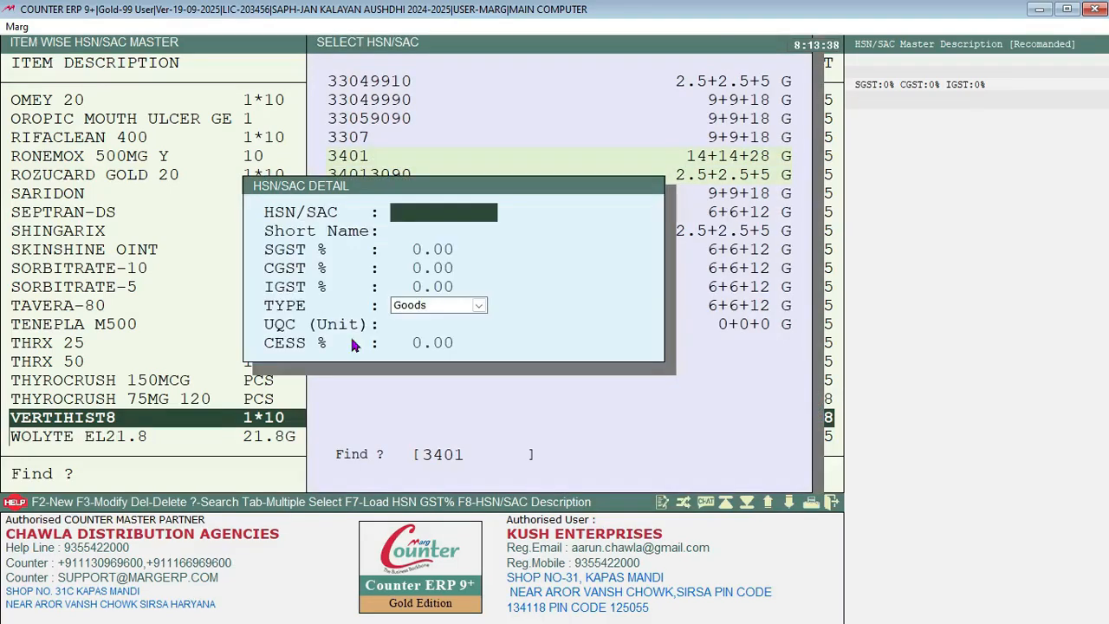
pyautogui.write('1234')
pyautogui.press('Return')
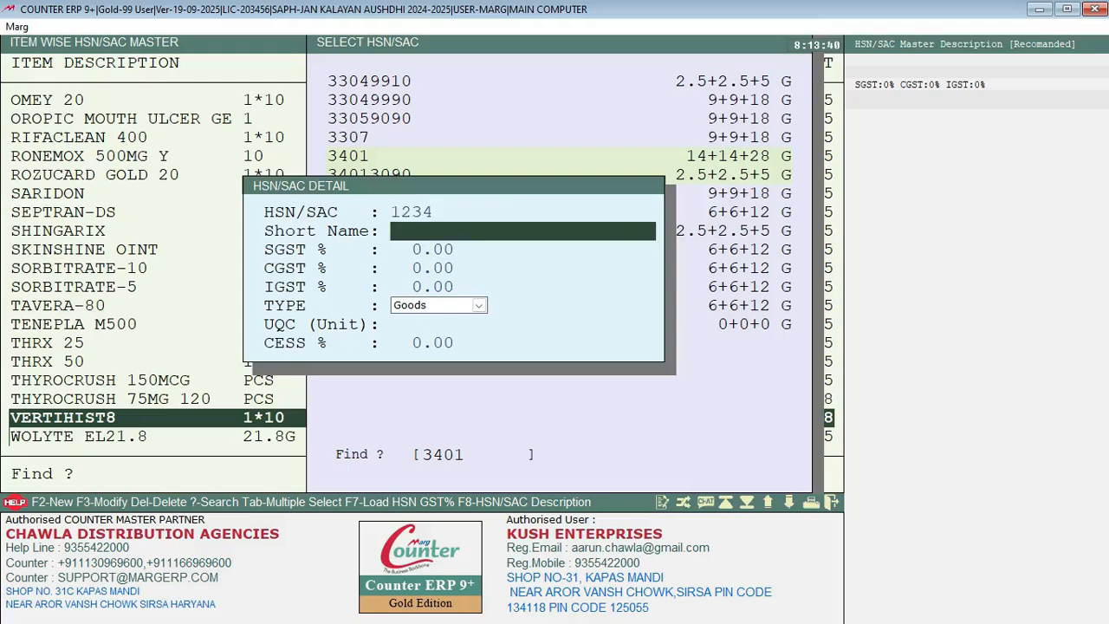
pyautogui.write('18%')
pyautogui.press('Return')
pyautogui.write('9')
pyautogui.press('Return')
pyautogui.press('Return')
pyautogui.press('Return')
pyautogui.press('Return')
pyautogui.press('Return')
pyautogui.press('Escape')
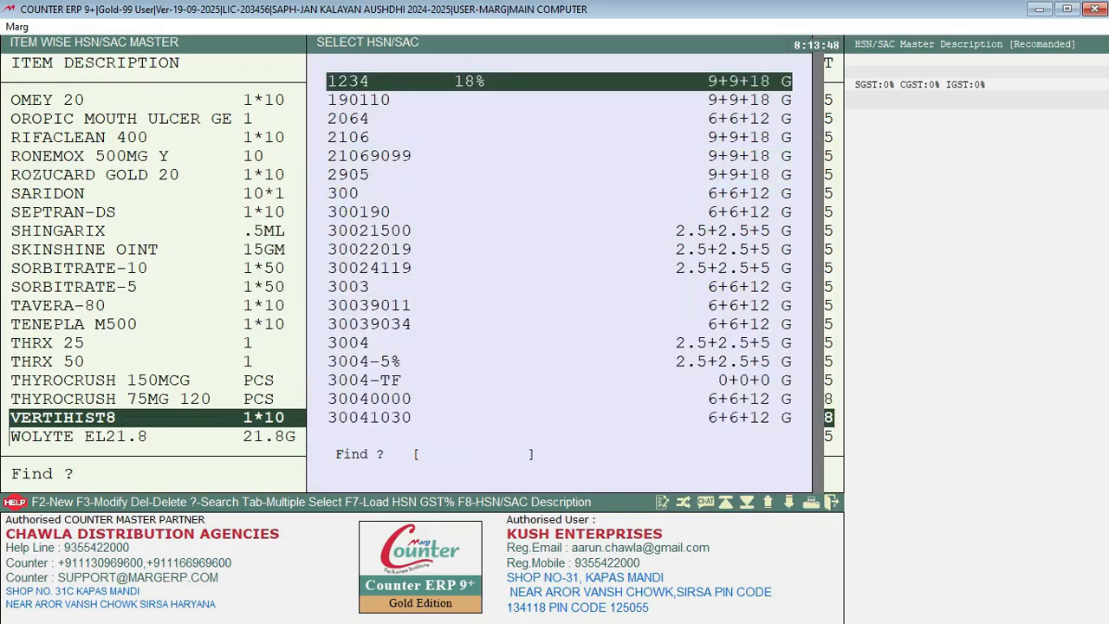
# Step: Assign HSN 1234 to VERTIHIST8 and accept its 9+9+18 tax update
pyautogui.press('Return')
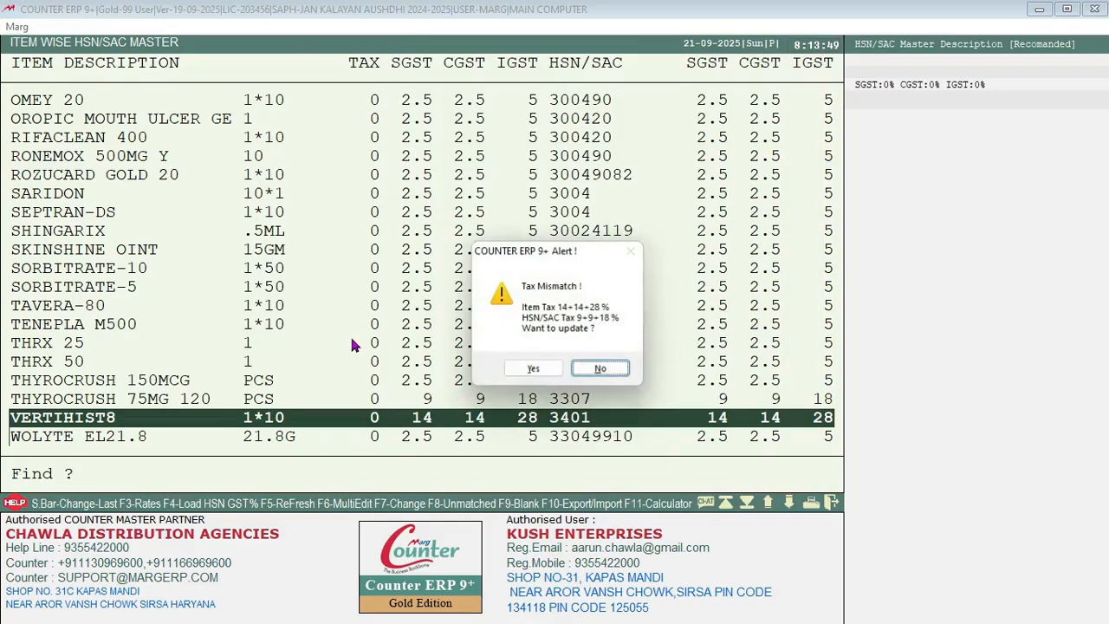
pyautogui.press('Left')
pyautogui.press('Return')
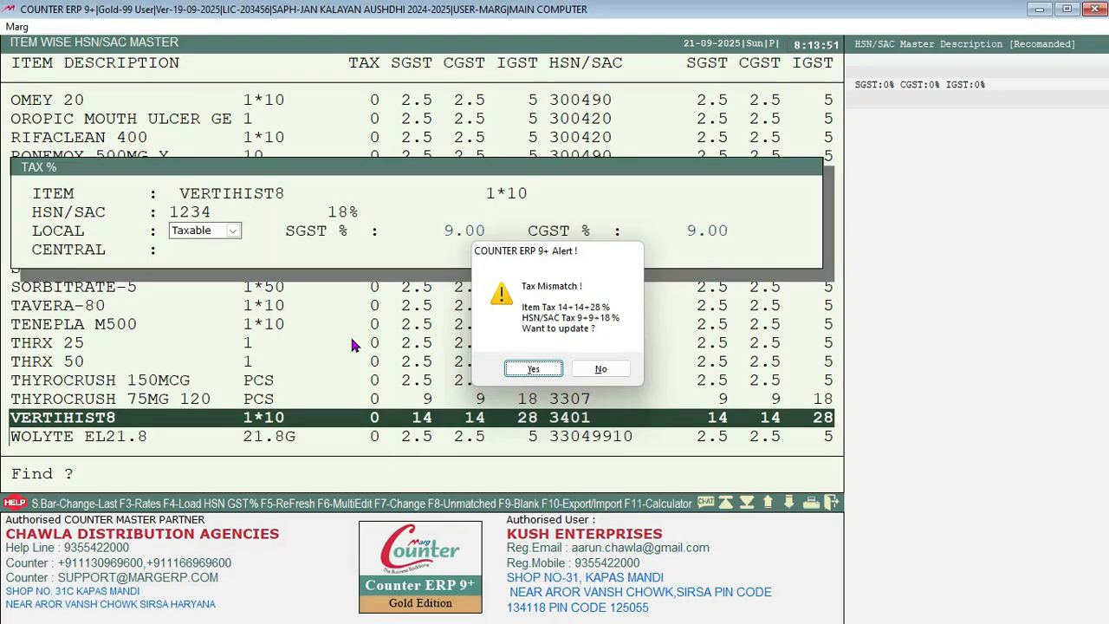
pyautogui.press('Return')
pyautogui.press('Return')
pyautogui.press('Return')
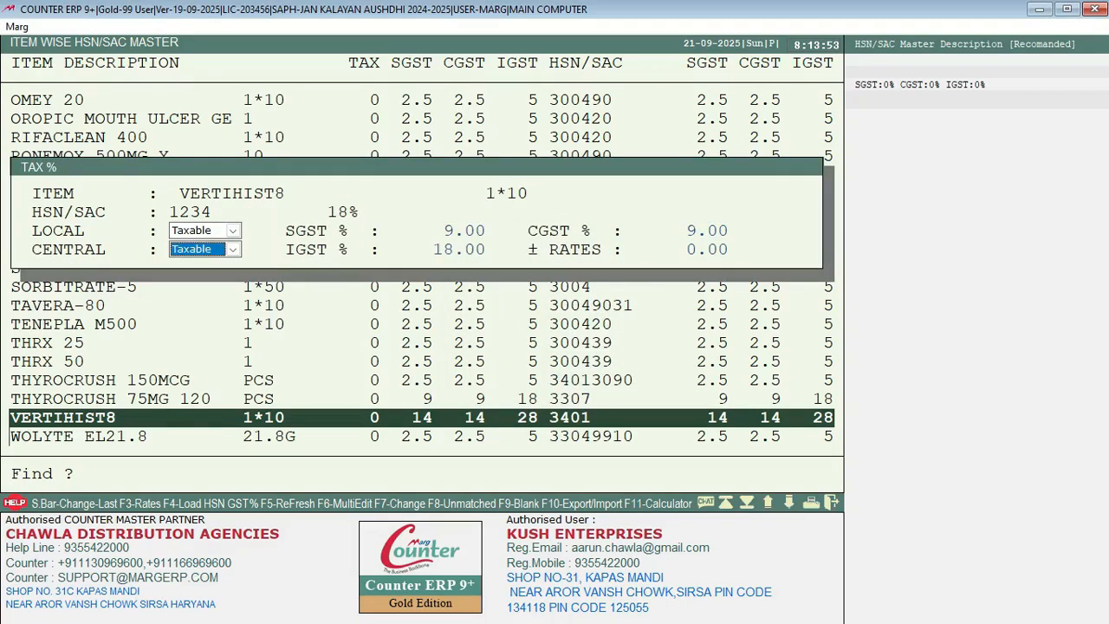
pyautogui.press('Return')
pyautogui.press('Return')
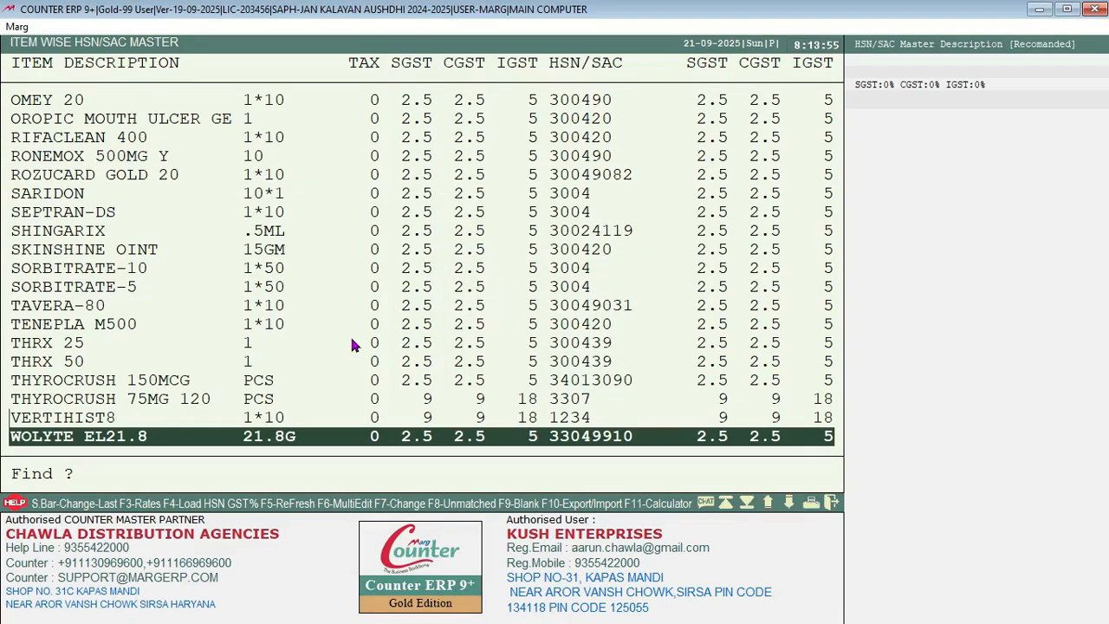
pyautogui.press('Up')
pyautogui.press('Up')
pyautogui.press('Down')
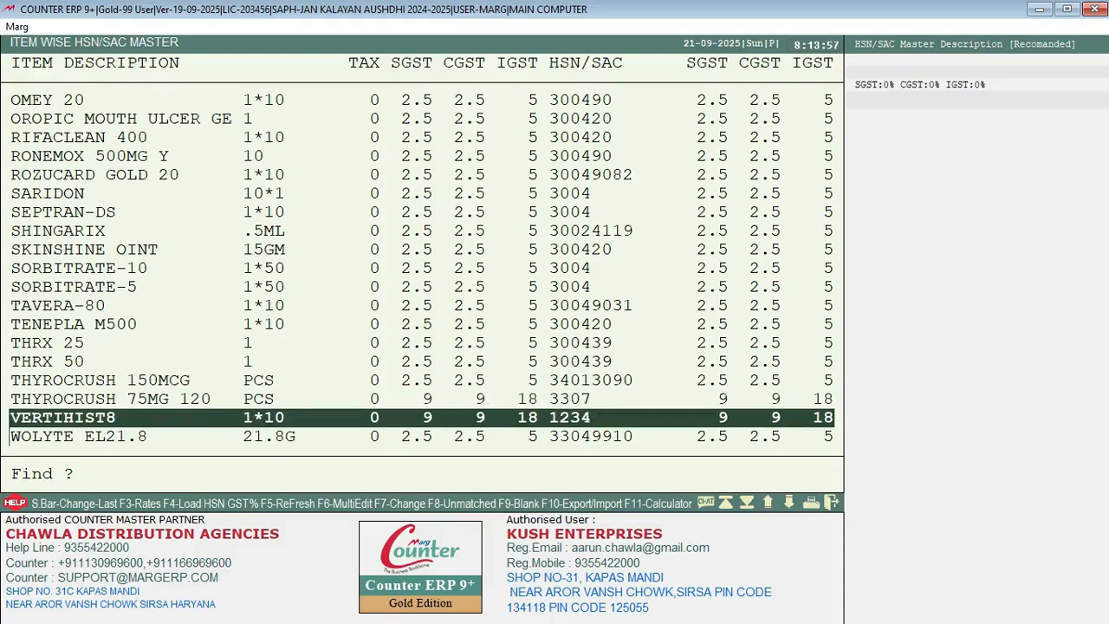
pyautogui.press('Up')
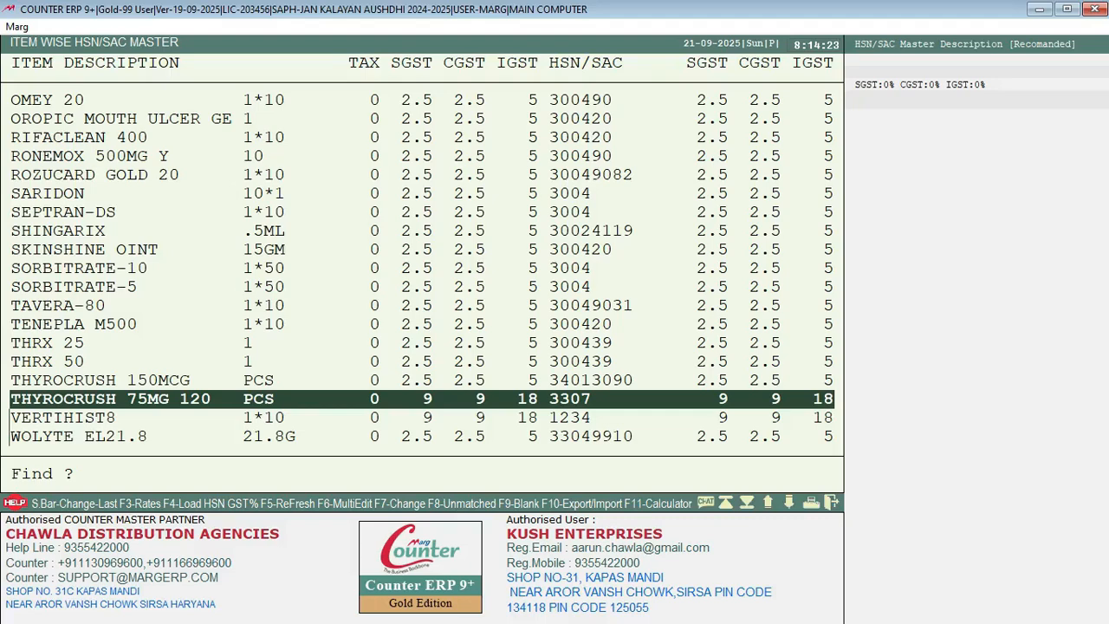
# Step: Move THYROCRUSH 75MG 120 to HSN 3401 at 14+14+28% GST, accepting the tax mismatch, then exit
pyautogui.press('Return')
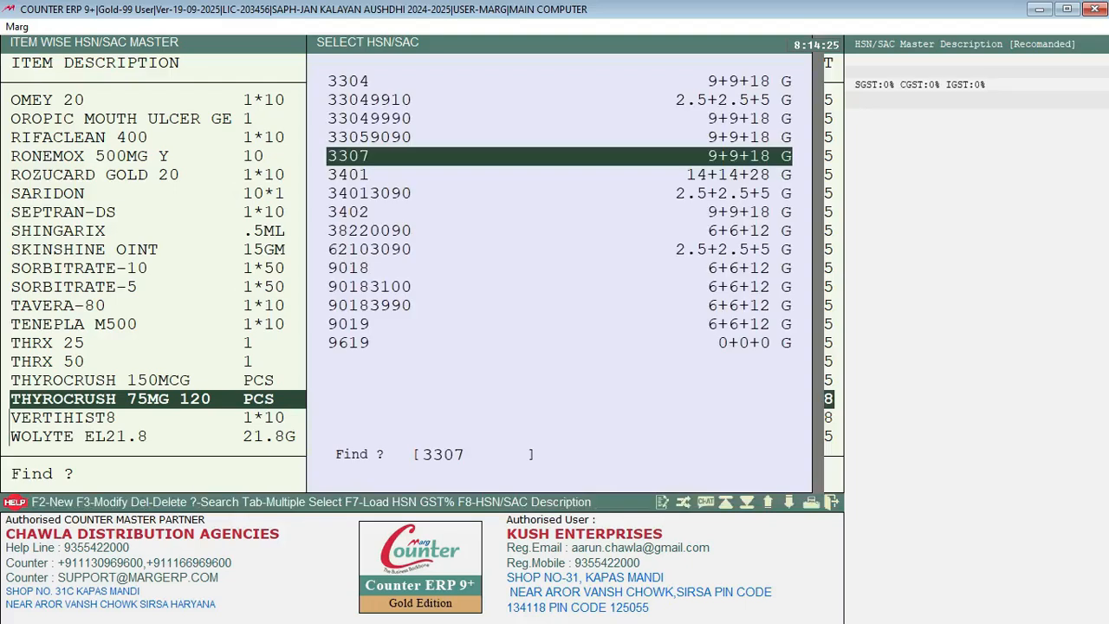
pyautogui.press('Down')
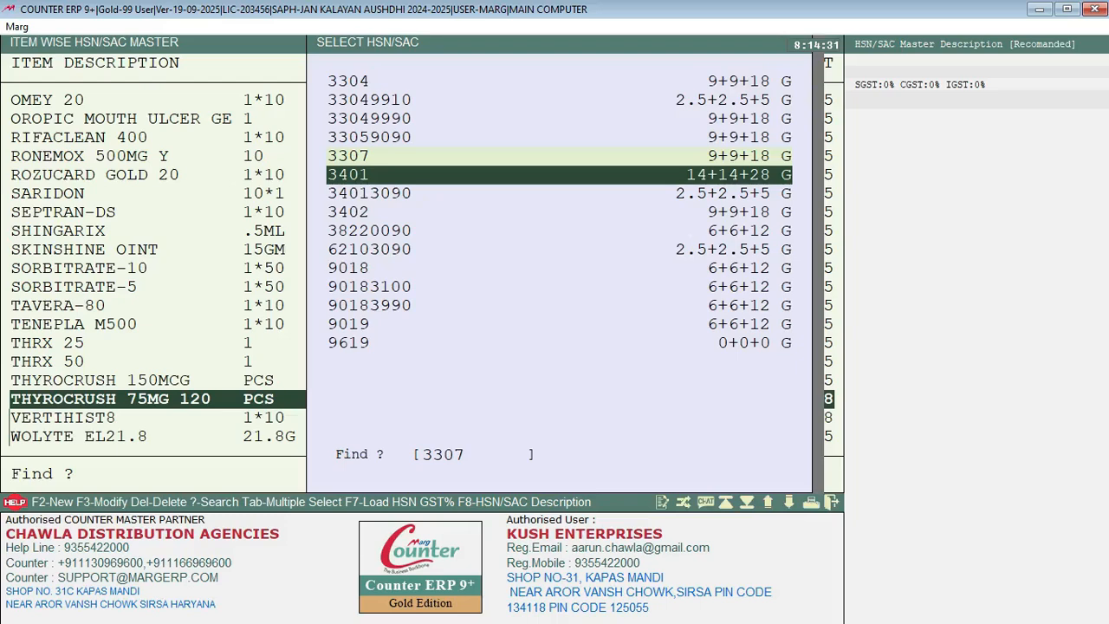
pyautogui.press('Return')
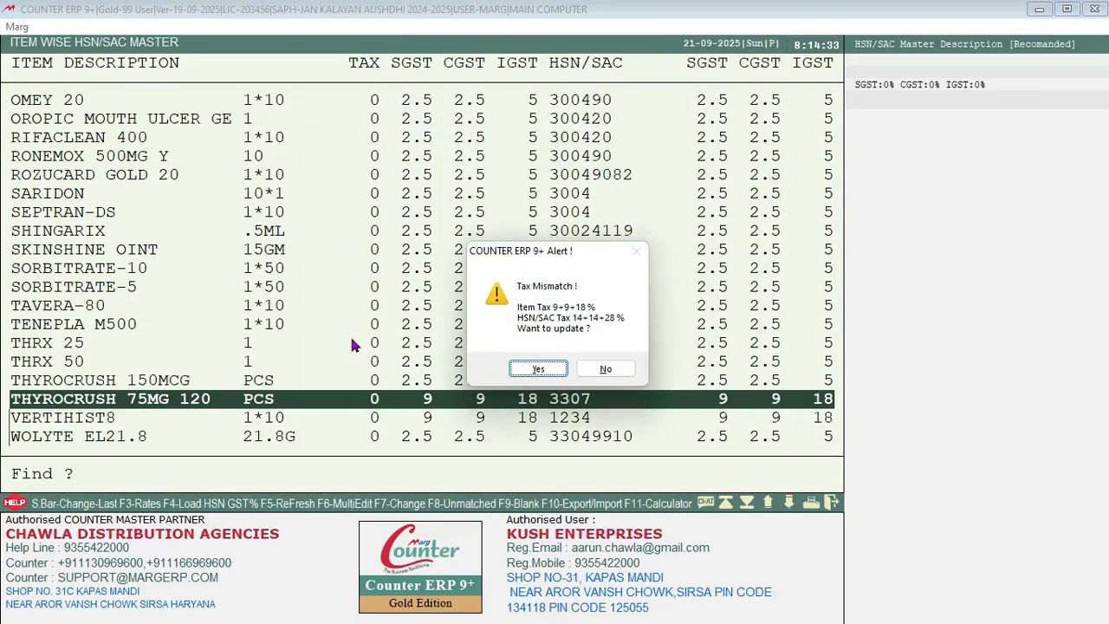
pyautogui.press('Return')
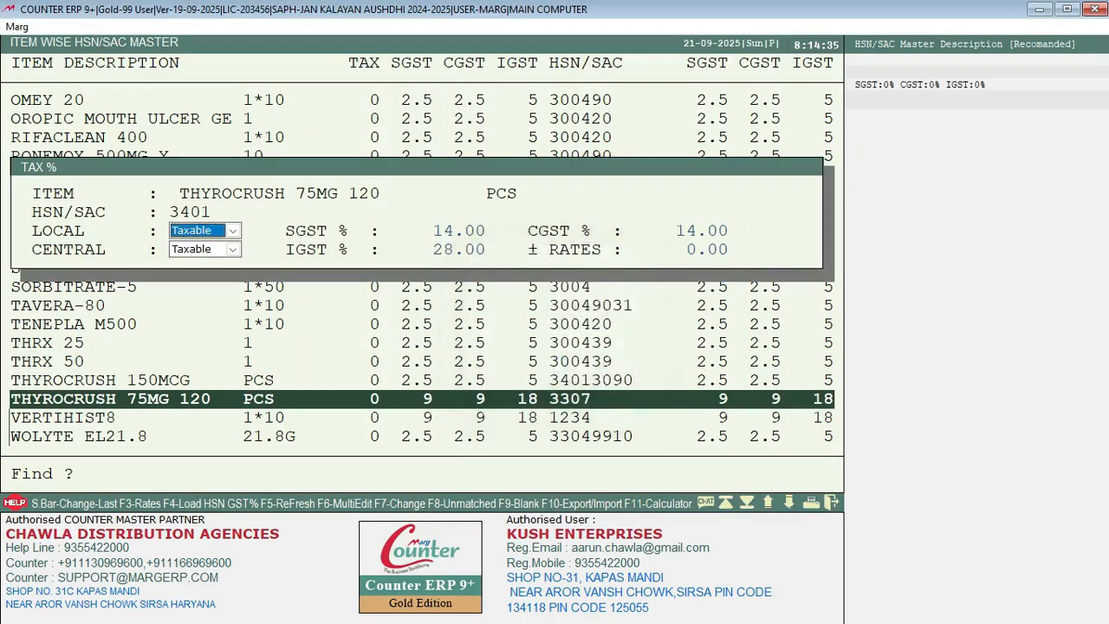
pyautogui.press('Return')
pyautogui.press('Return')
pyautogui.press('Return')
pyautogui.press('Return')
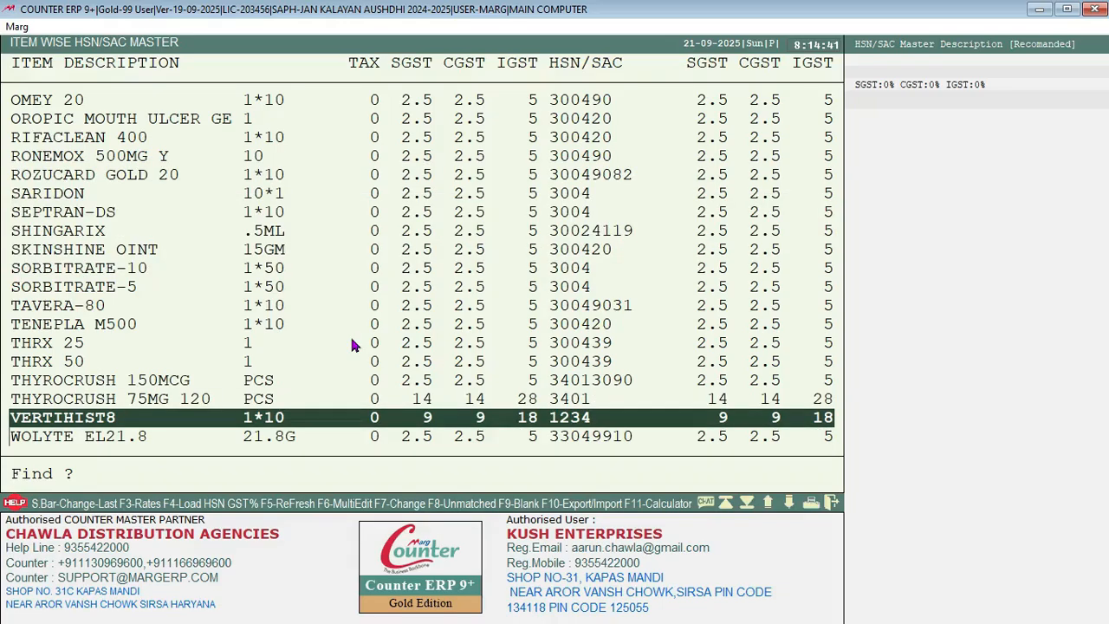
pyautogui.press('Escape')
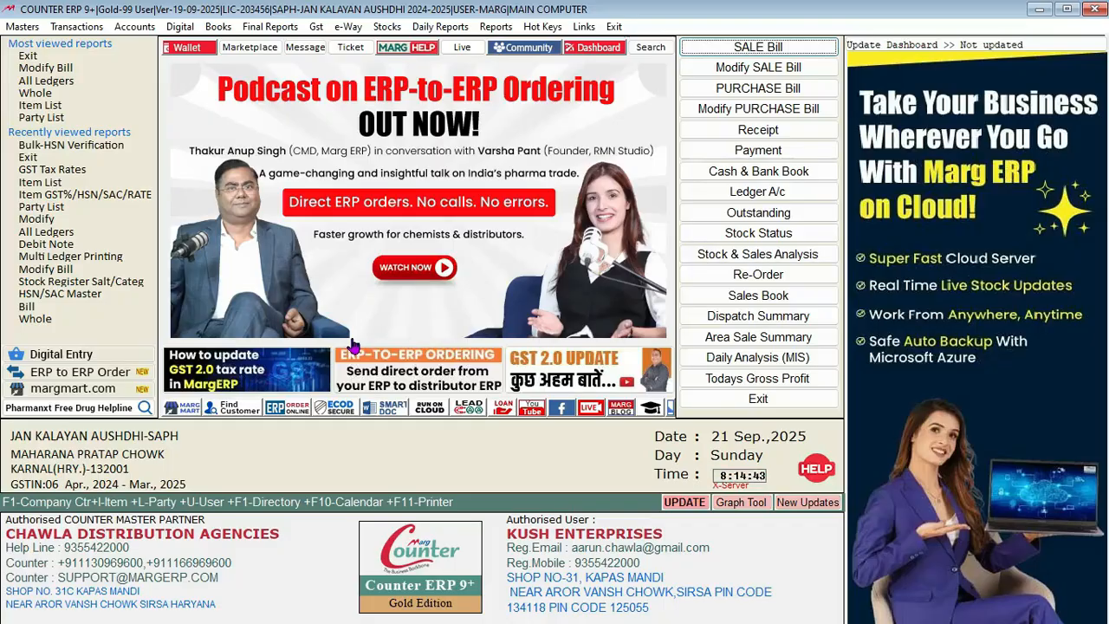
# Step: Go to Masters > Ease of GST > Item GST%/HSN/SAC/RATES Updation from the dashboard
pyautogui.hotkey('ctrl', 'i')
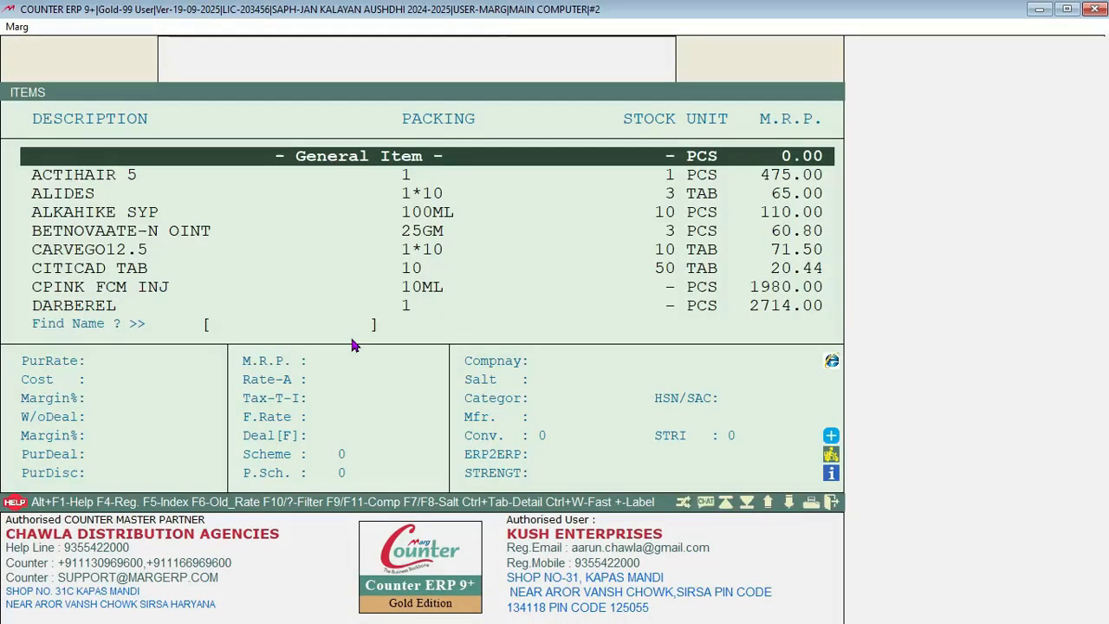
pyautogui.press('Escape')
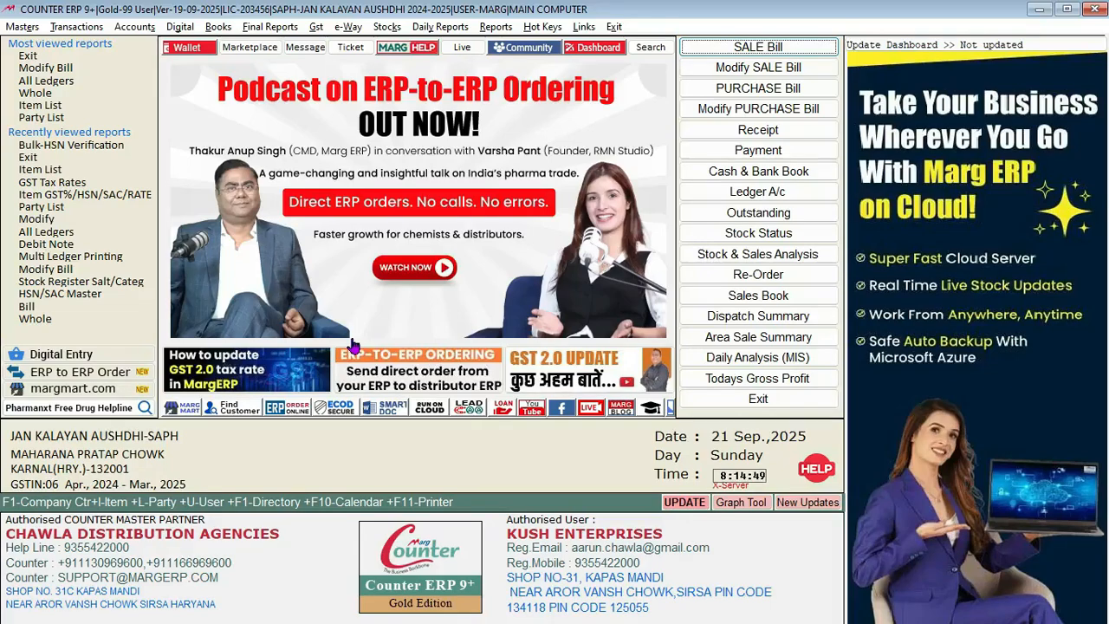
pyautogui.hotkey('alt', 'm')
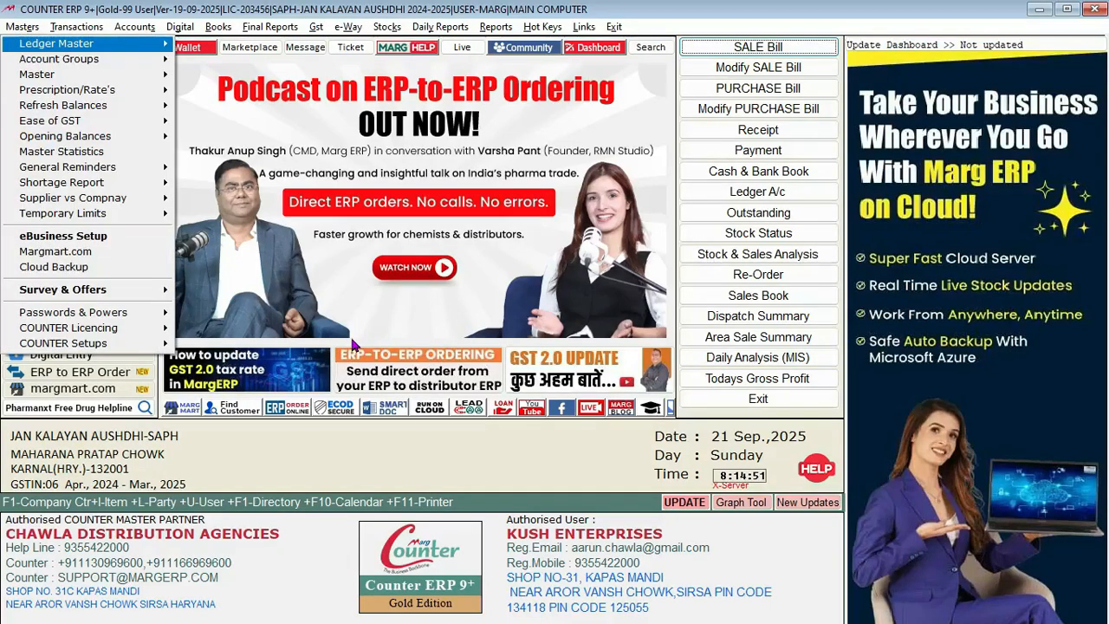
pyautogui.press('Down')
pyautogui.press('Down')
pyautogui.press('Down')
pyautogui.press('Down')
pyautogui.press('Down')
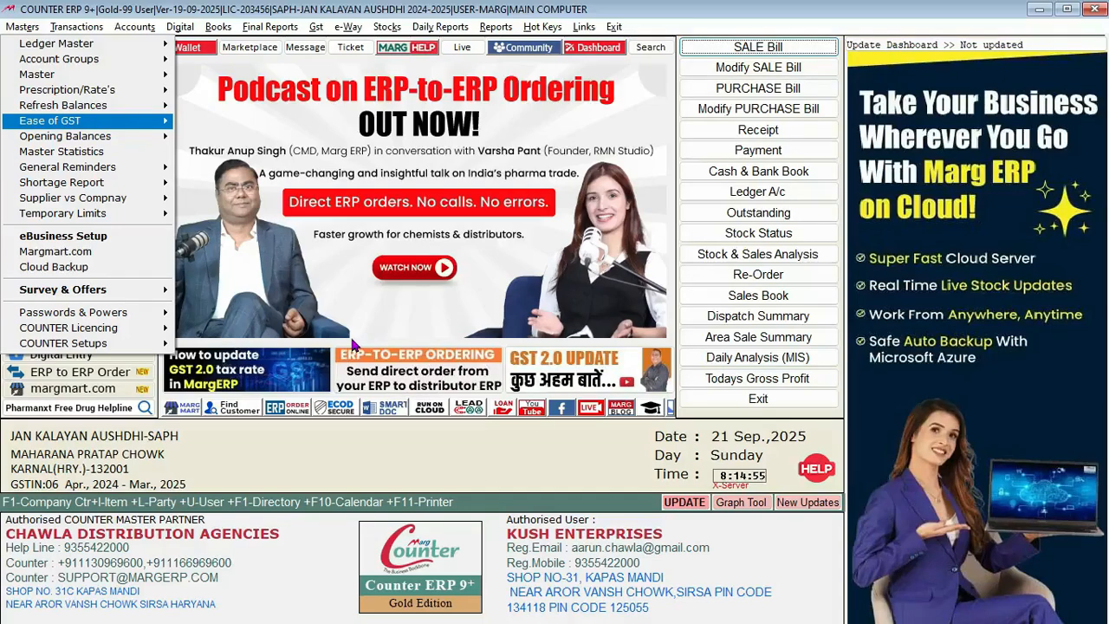
pyautogui.press('Right')
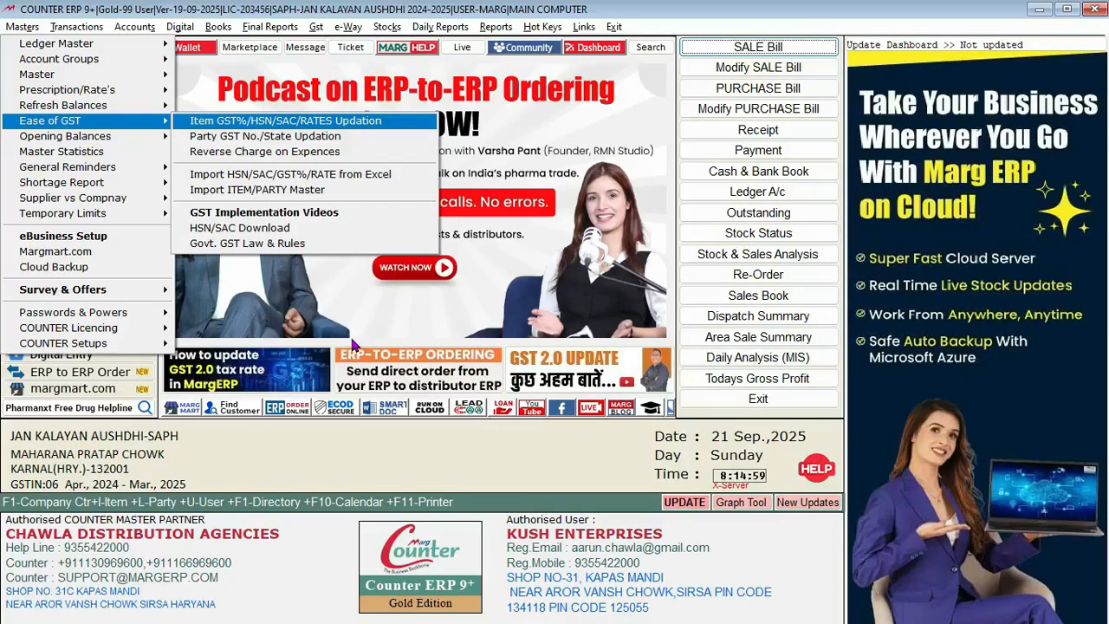
pyautogui.press('Return')
pyautogui.press('Return')
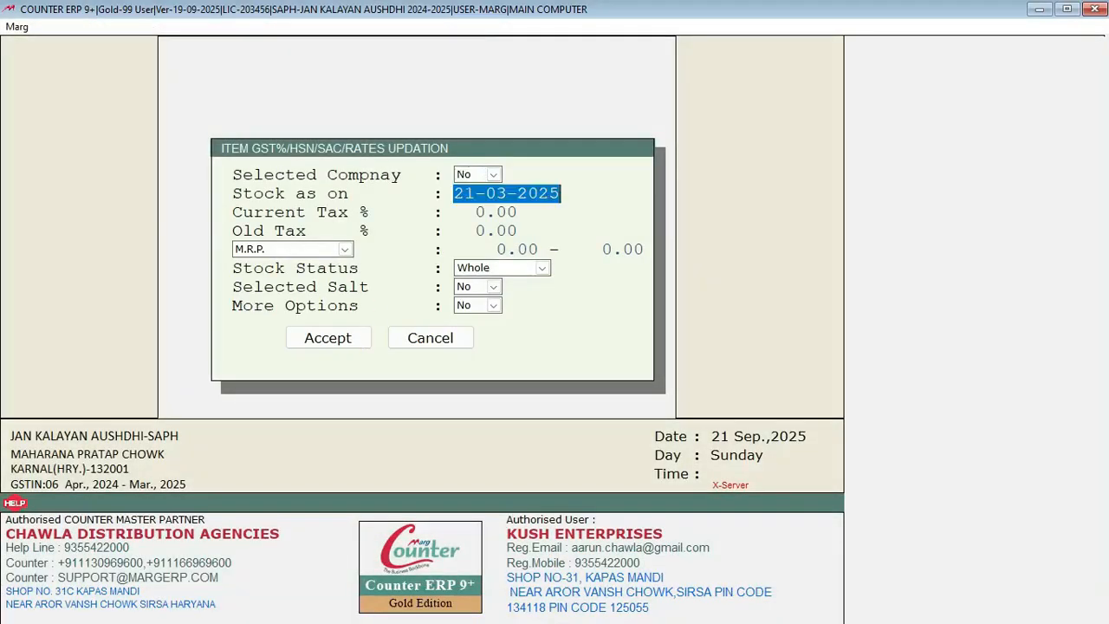
# Step: Load the item-wise HSN/SAC master with default filters and locate the VERTIHIST8 row
pyautogui.click(339, 338)
pyautogui.press('Down')
pyautogui.press('Down')
pyautogui.press('Down')
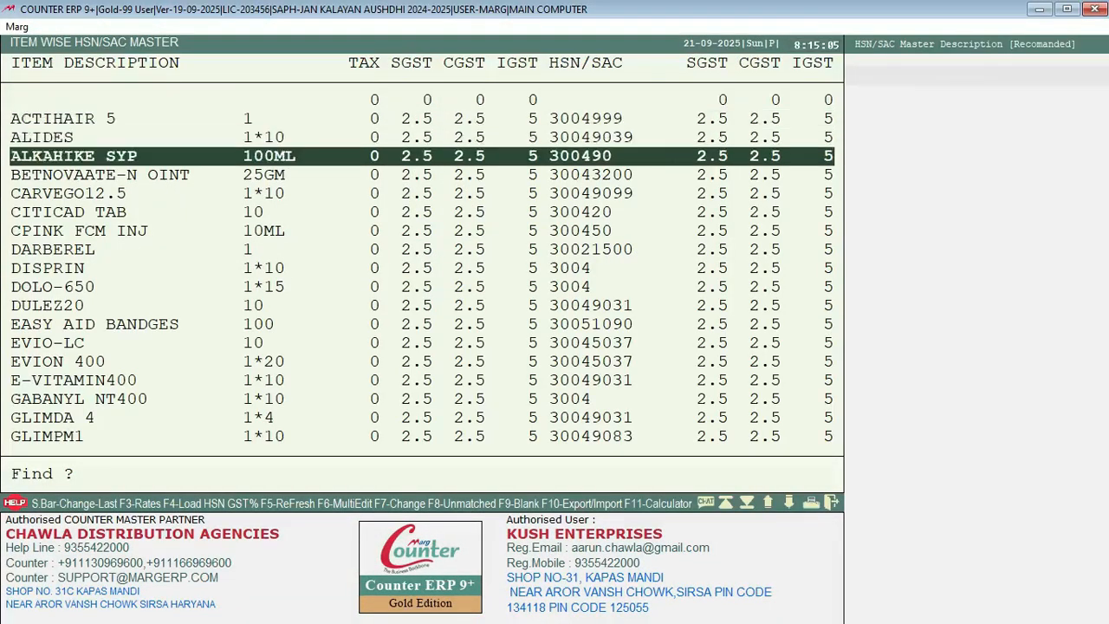
pyautogui.press('Down')
pyautogui.press('Down')
pyautogui.press('Down')
pyautogui.press('Down')
pyautogui.press('Down')
pyautogui.press('Down')
pyautogui.press('Down')
pyautogui.press('Down')
pyautogui.press('Down')
pyautogui.press('Down')
pyautogui.press('Down')
pyautogui.press('Down')
pyautogui.press('Down')
pyautogui.press('Down')
pyautogui.press('Down')
pyautogui.press('Down')
pyautogui.press('Down')
pyautogui.press('Down')
pyautogui.press('Down')
pyautogui.press('Down')
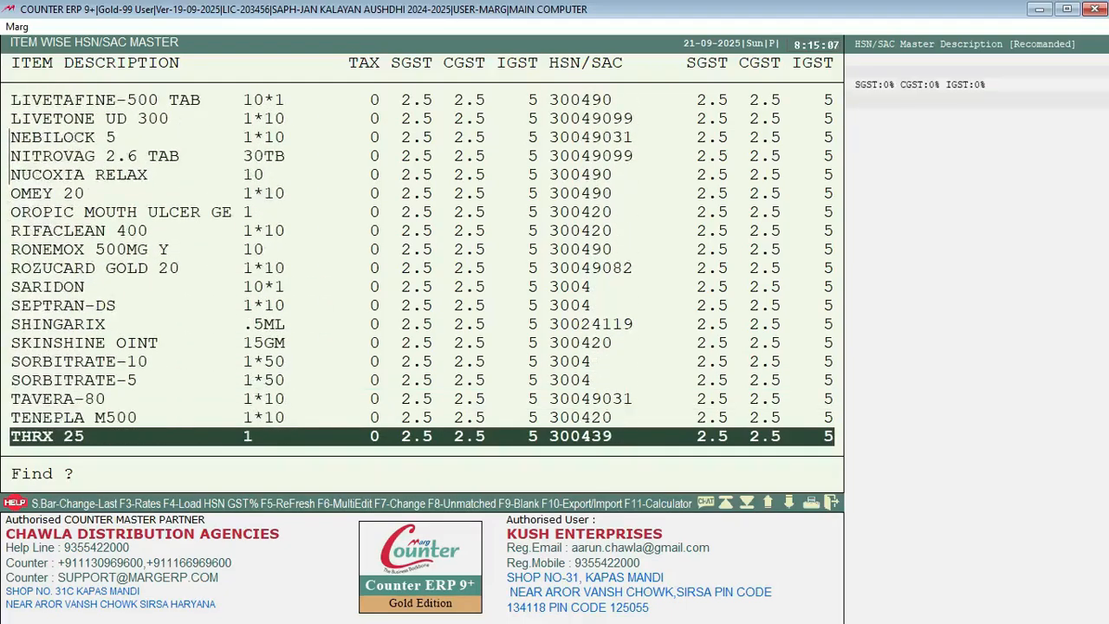
pyautogui.press('Down')
pyautogui.press('Down')
pyautogui.press('Down')
pyautogui.press('Down')
pyautogui.press('Down')
pyautogui.press('Up')
pyautogui.press('Up')
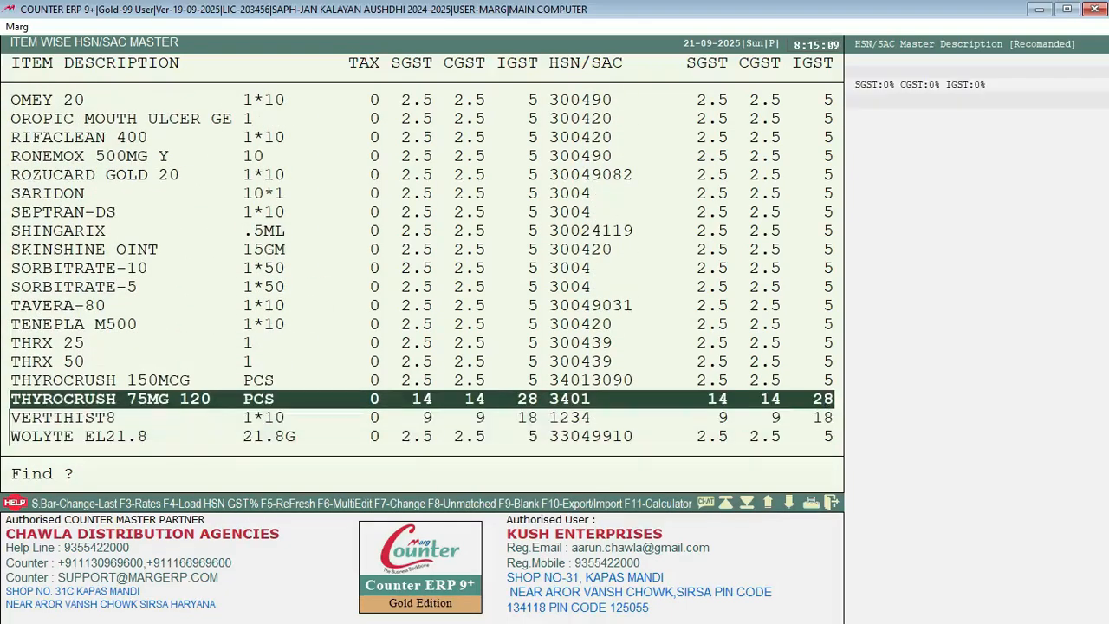
pyautogui.press('Down')
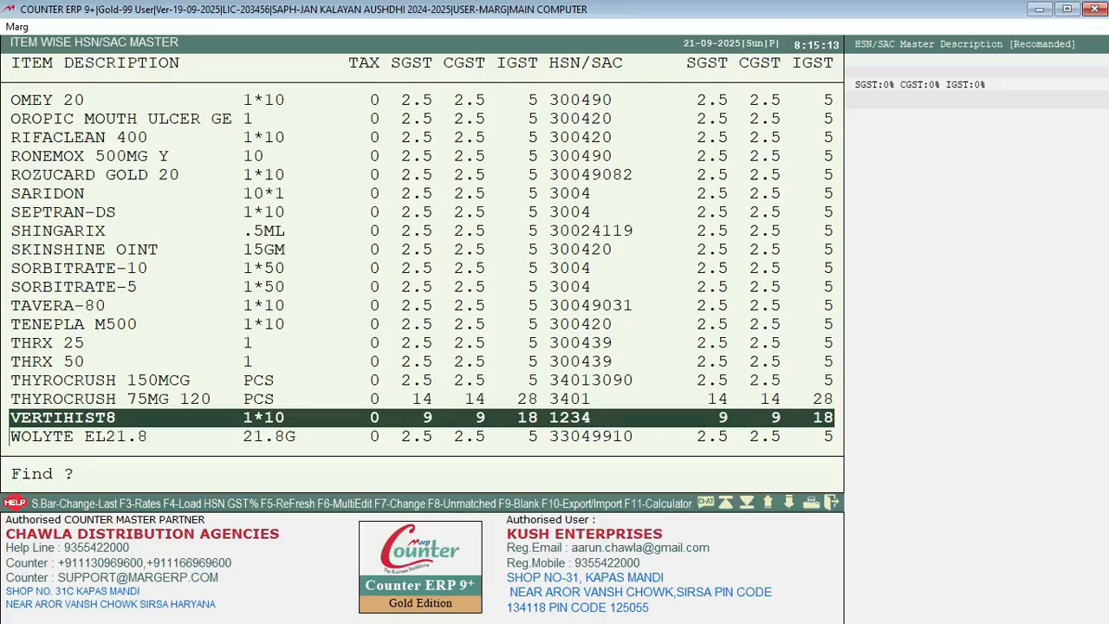
# Step: Assign HSN 2106 to VERTIHIST8 at 9+9+18% and compare it with THYROCRUSH
pyautogui.press('Return')
pyautogui.press('Down')
pyautogui.press('Down')
pyautogui.press('Down')
pyautogui.press('Down')
pyautogui.press('Down')
pyautogui.press('Down')
pyautogui.press('Up')
pyautogui.press('Up')
pyautogui.press('Up')
pyautogui.press('Up')
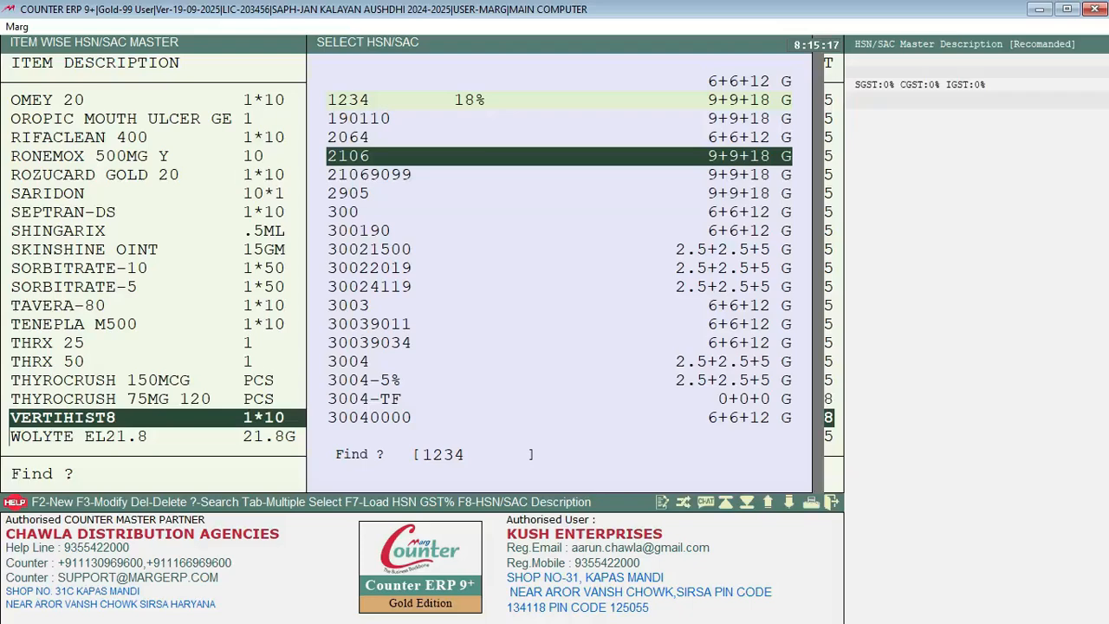
pyautogui.press('Return')
pyautogui.press('Return')
pyautogui.press('Return')
pyautogui.press('Return')
pyautogui.press('Return')
pyautogui.press('Return')
pyautogui.press('Return')
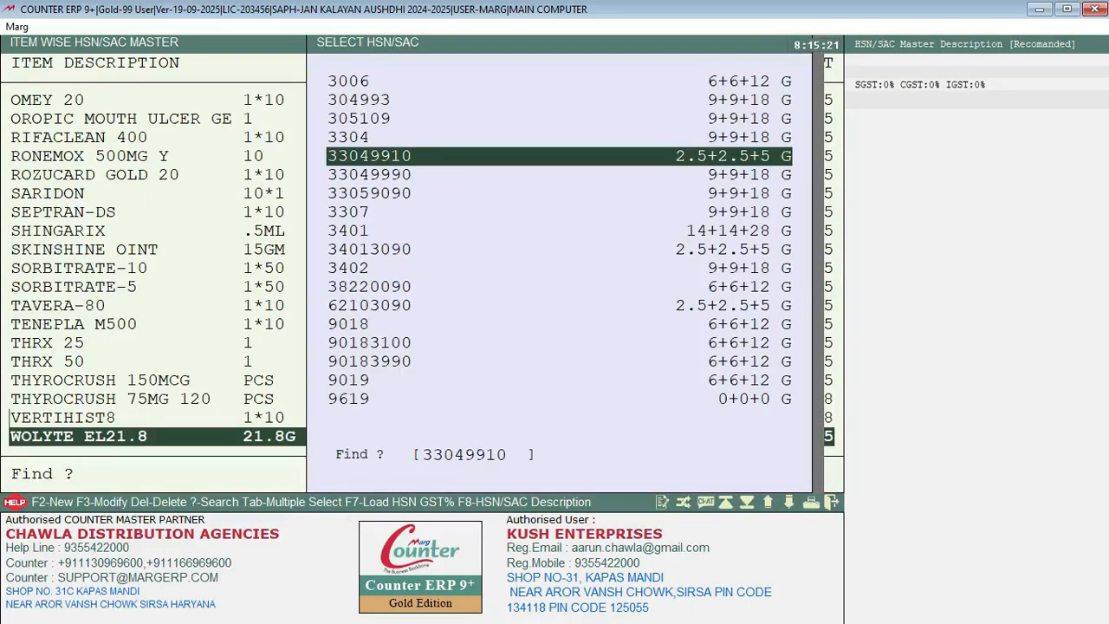
pyautogui.press('Return')
pyautogui.press('Return')
pyautogui.press('Return')
pyautogui.press('Return')
pyautogui.press('Return')
pyautogui.press('Return')
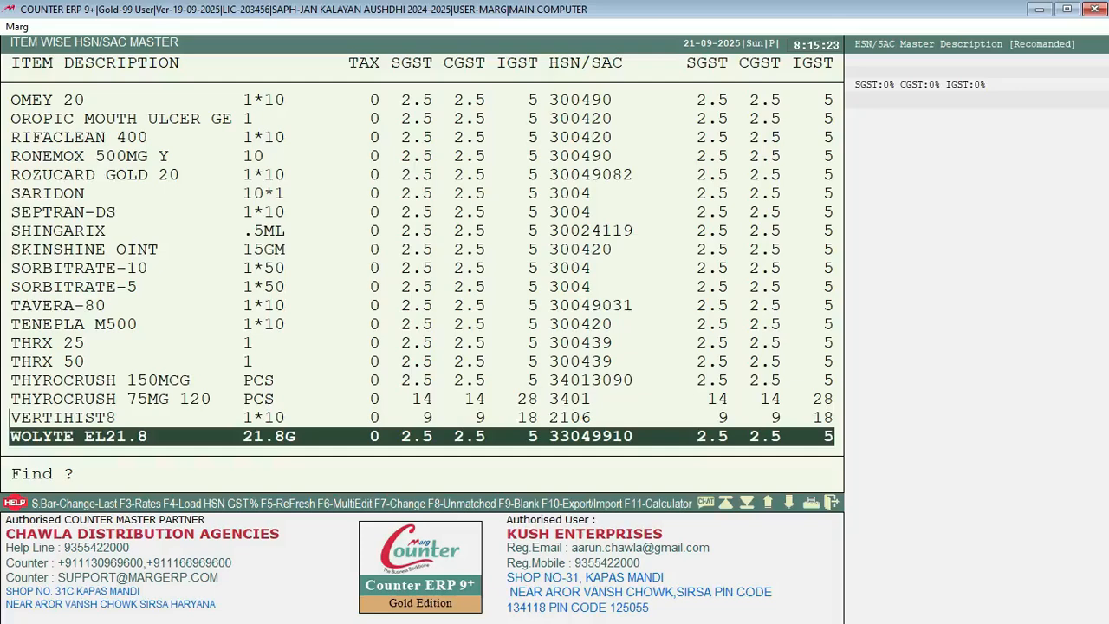
pyautogui.press('Up')
pyautogui.press('Up')
pyautogui.press('Down')
pyautogui.press('Up')
pyautogui.press('Down')
pyautogui.press('Up')
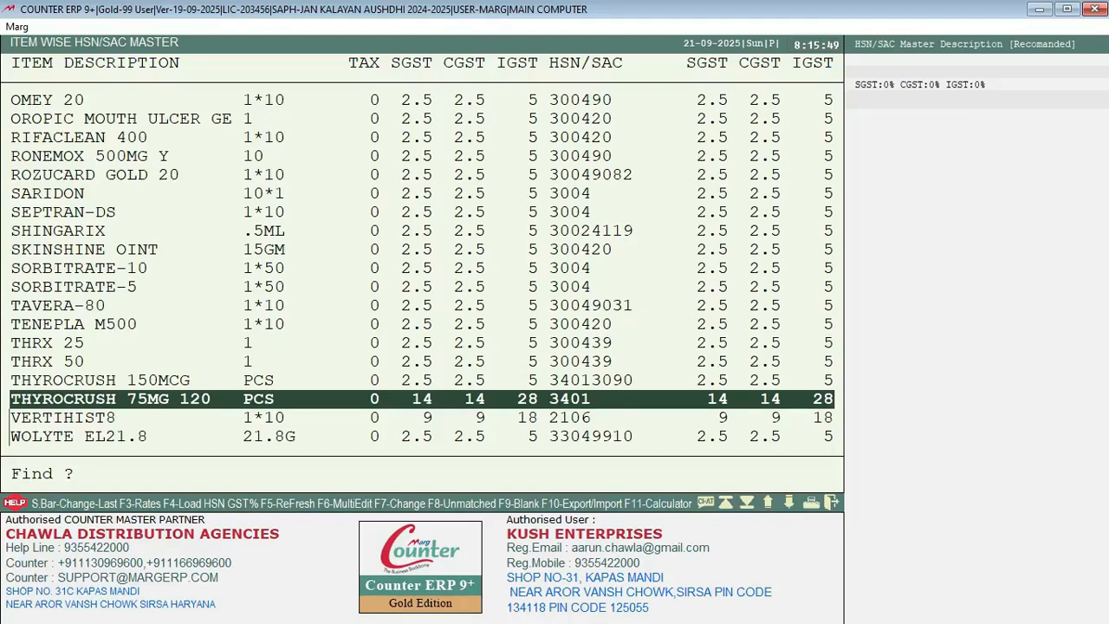
# Step: Choose EXPORT in the F10 export/import prompt for the HSN/SAC master
pyautogui.press('F10')
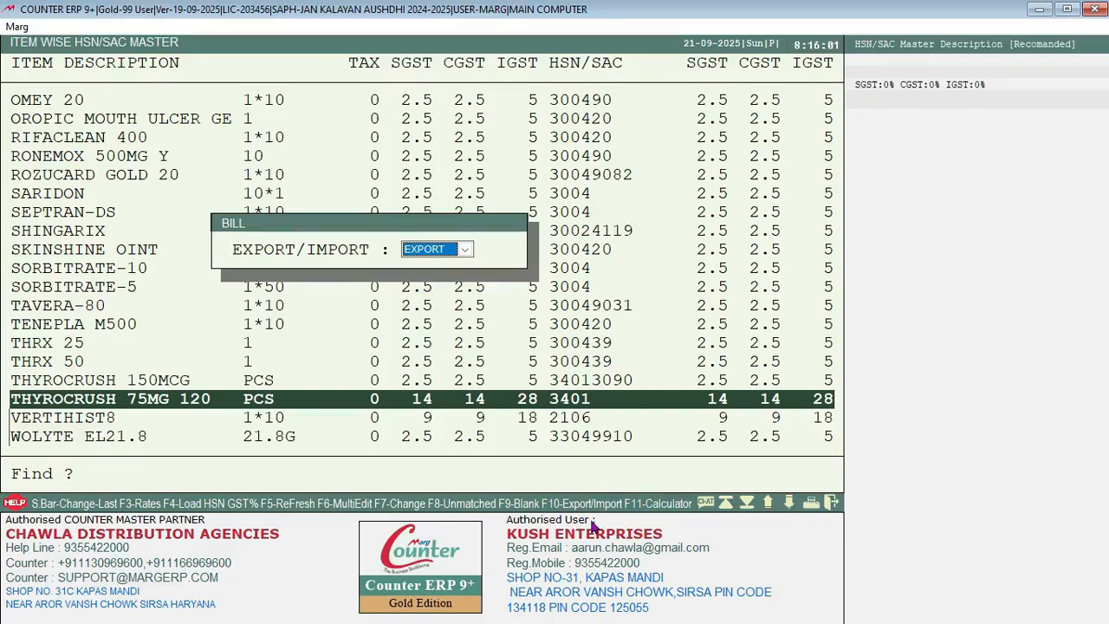
pyautogui.press('Return')
pyautogui.press('Return')
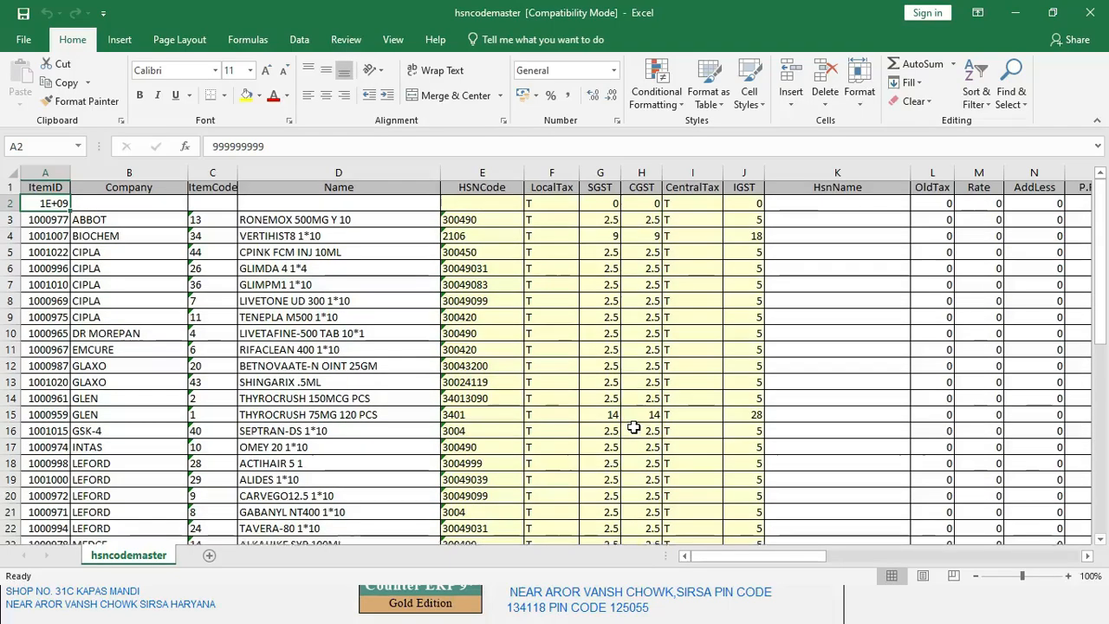
# Step: Enter SGST 6, CGST 6 and IGST 12 for CPINK FCM INJ in row 5
pyautogui.scroll(-5, 634, 427)
pyautogui.scroll(-3, 634, 428)
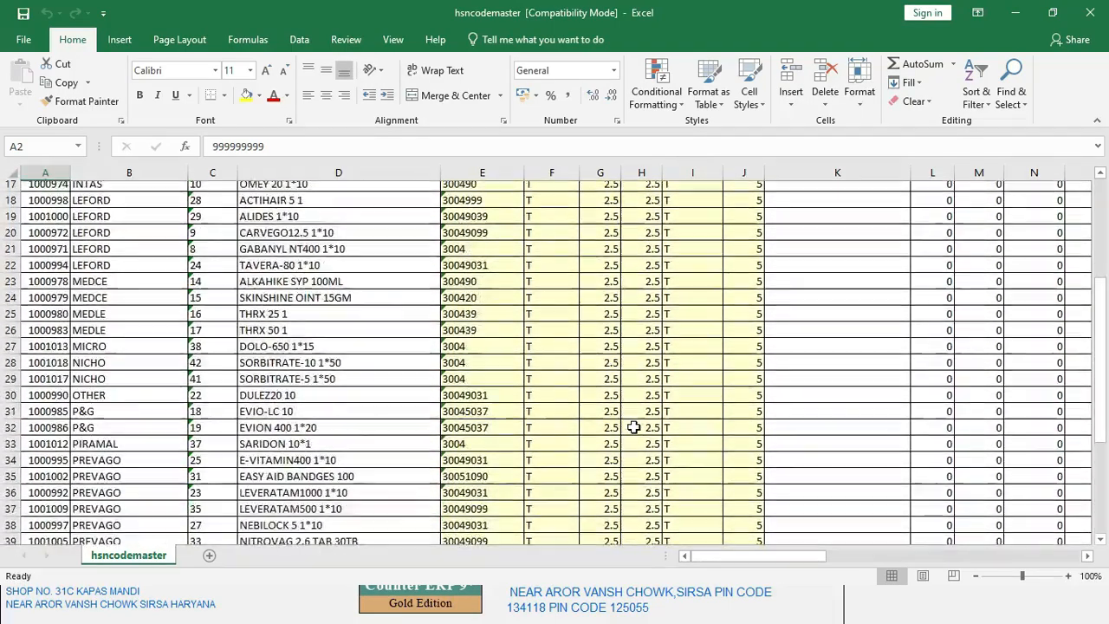
pyautogui.scroll(7, 635, 427)
pyautogui.scroll(2, 634, 427)
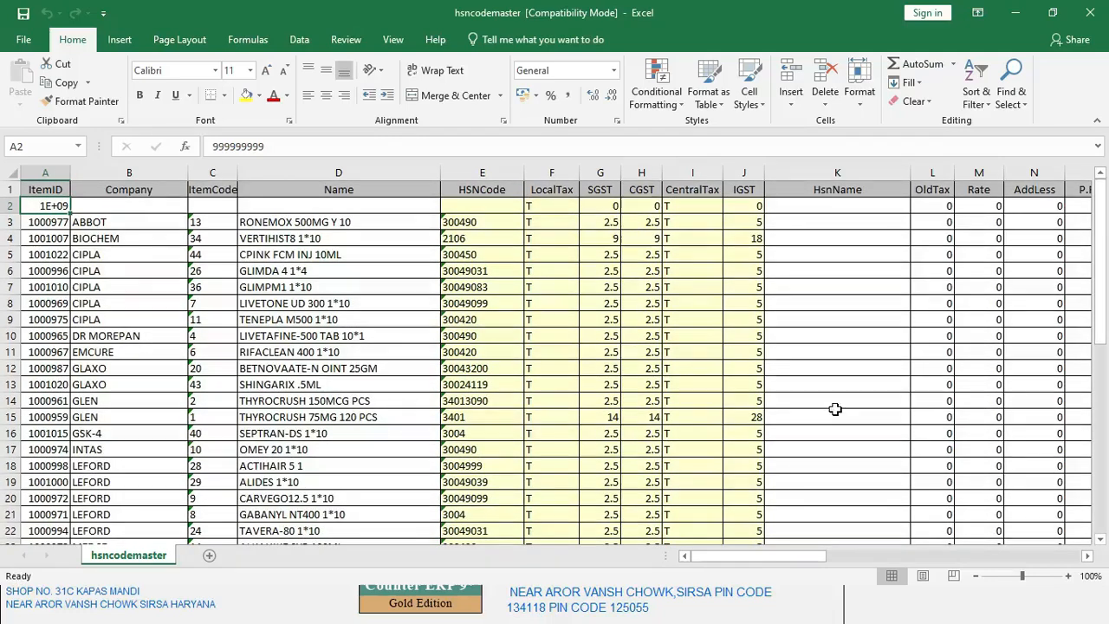
pyautogui.click(608, 254)
pyautogui.press('Right')
pyautogui.press('Right')
pyautogui.press('Right')
pyautogui.press('Left')
pyautogui.press('Left')
pyautogui.press('Left')
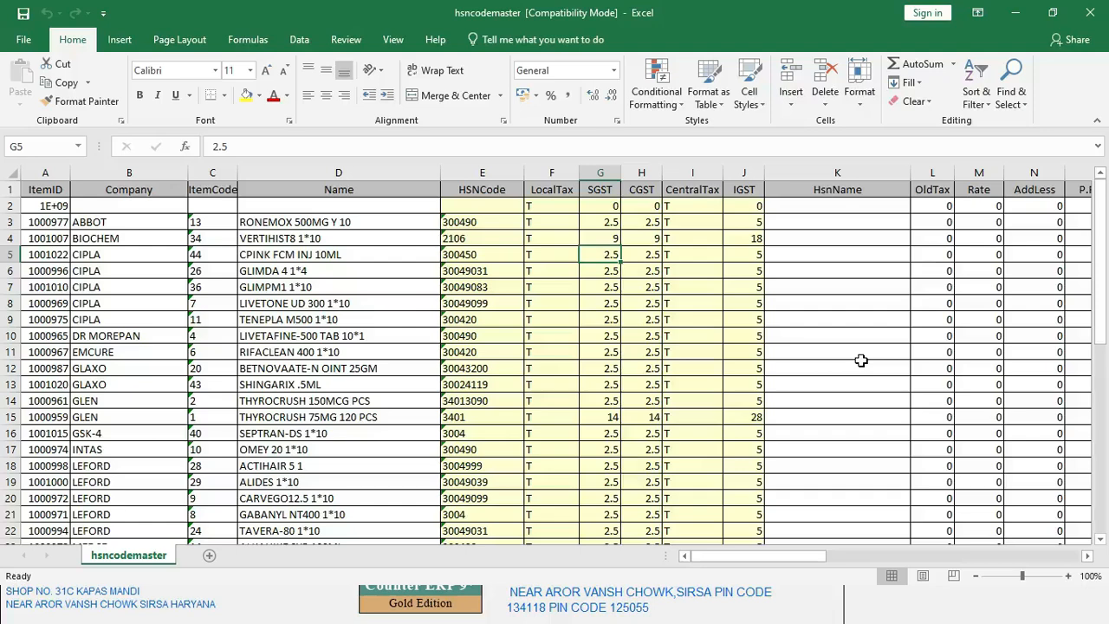
pyautogui.write('6')
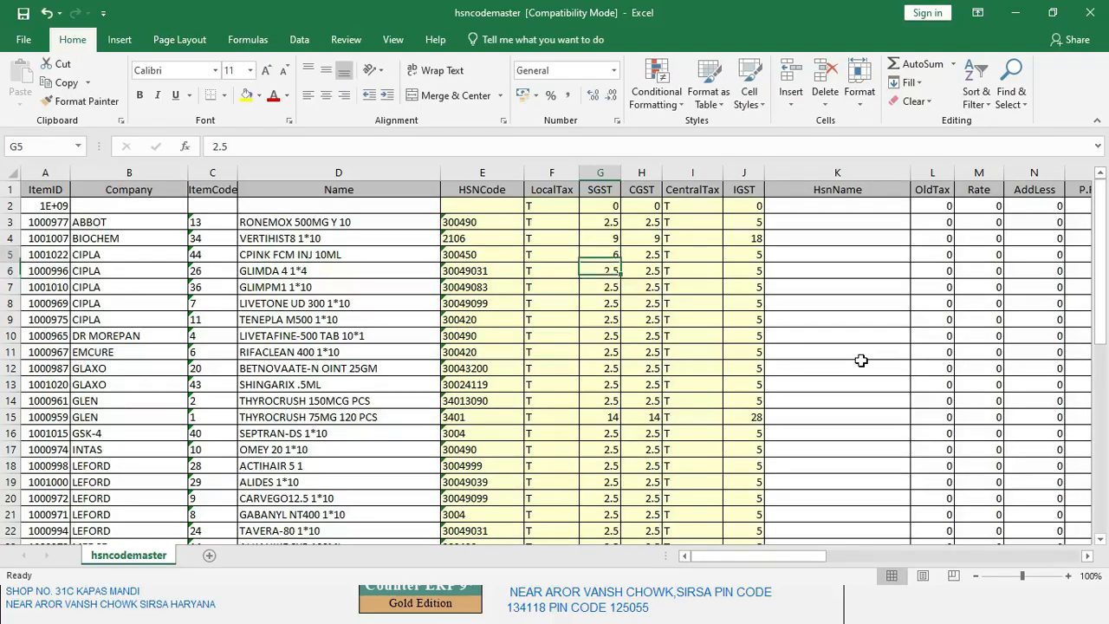
pyautogui.press('Right')
pyautogui.write('6')
pyautogui.press('Return')
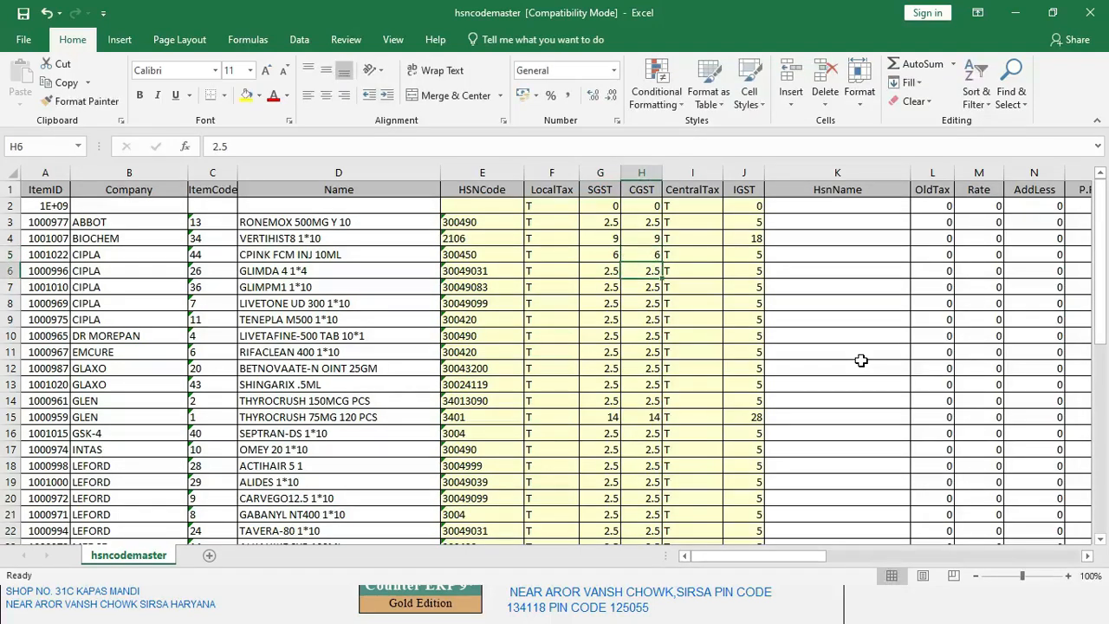
pyautogui.press('Up')
pyautogui.press('Right')
pyautogui.press('Right')
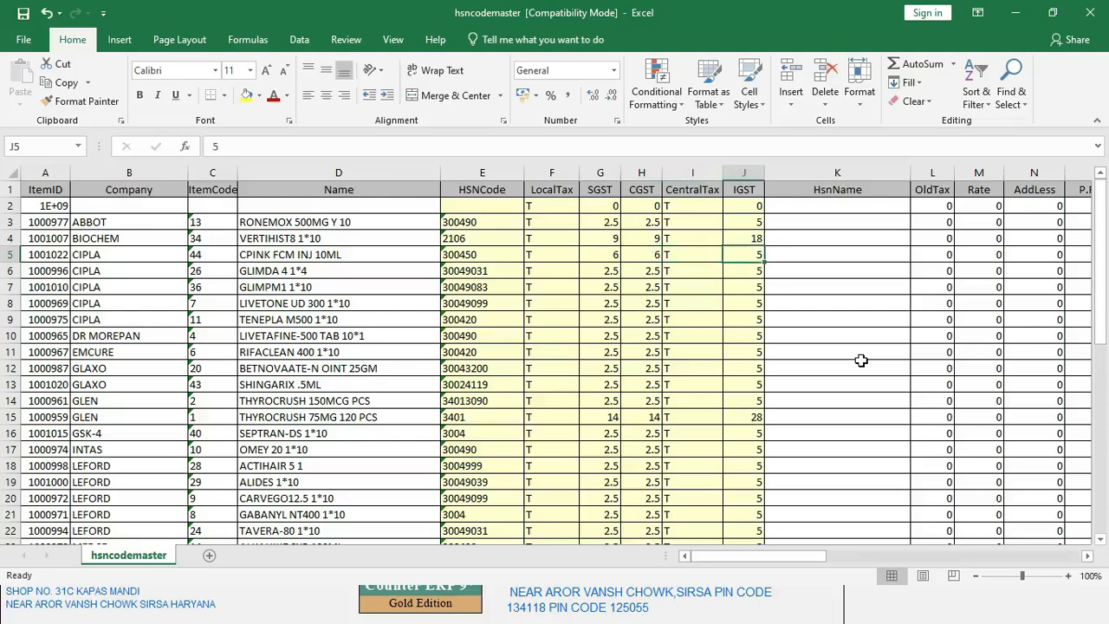
pyautogui.write('12')
pyautogui.press('Return')
pyautogui.press('Left')
pyautogui.press('Left')
pyautogui.press('Left')
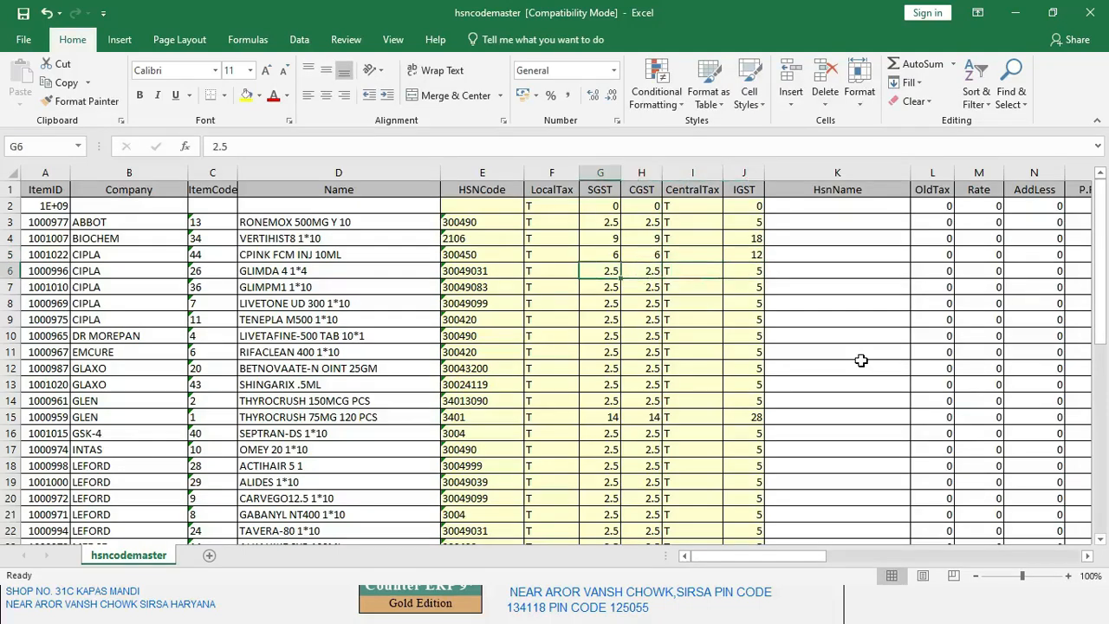
# Step: Try selecting the row 5–6 tax values, then check the Windows mouse settings
pyautogui.moveTo(601, 253); pyautogui.dragTo(640, 263)
pyautogui.click(610, 252)
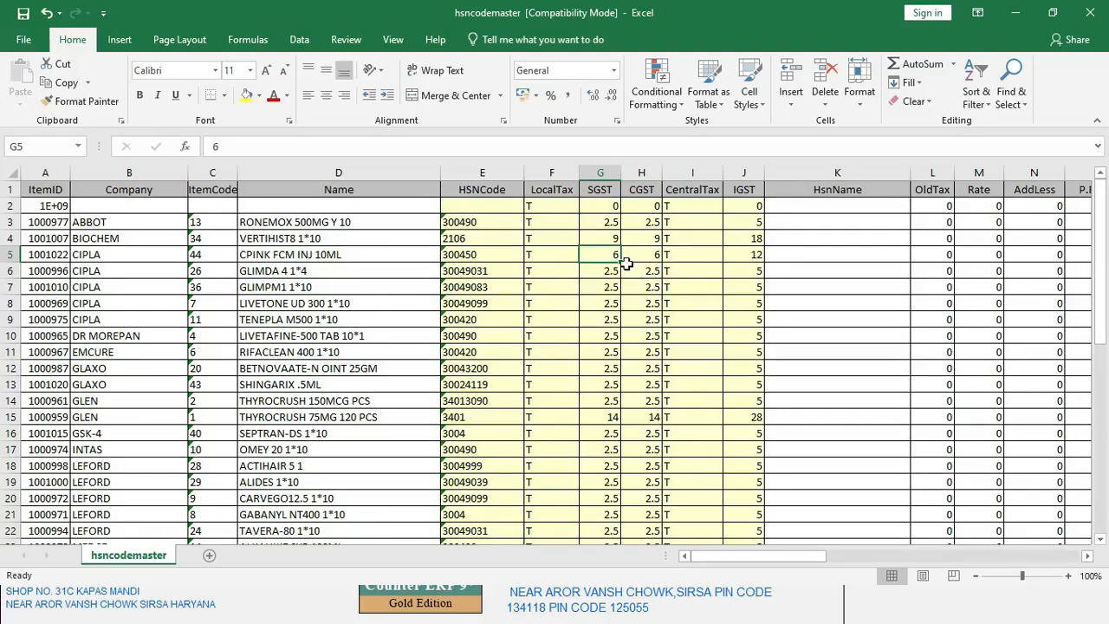
pyautogui.moveTo(624, 255); pyautogui.dragTo(622, 263)
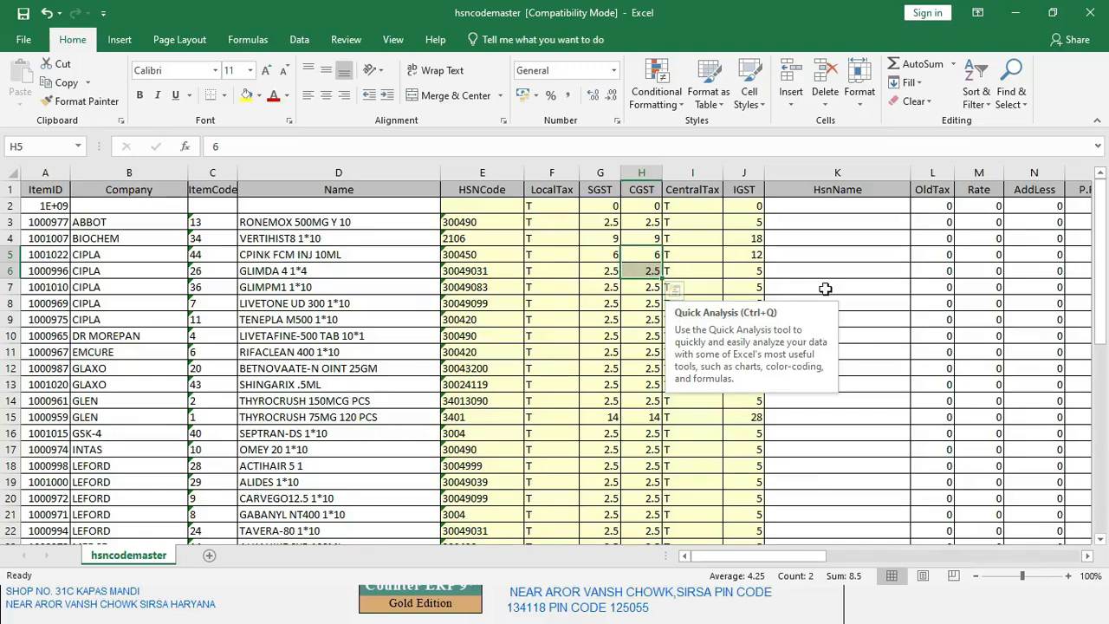
pyautogui.press('super')
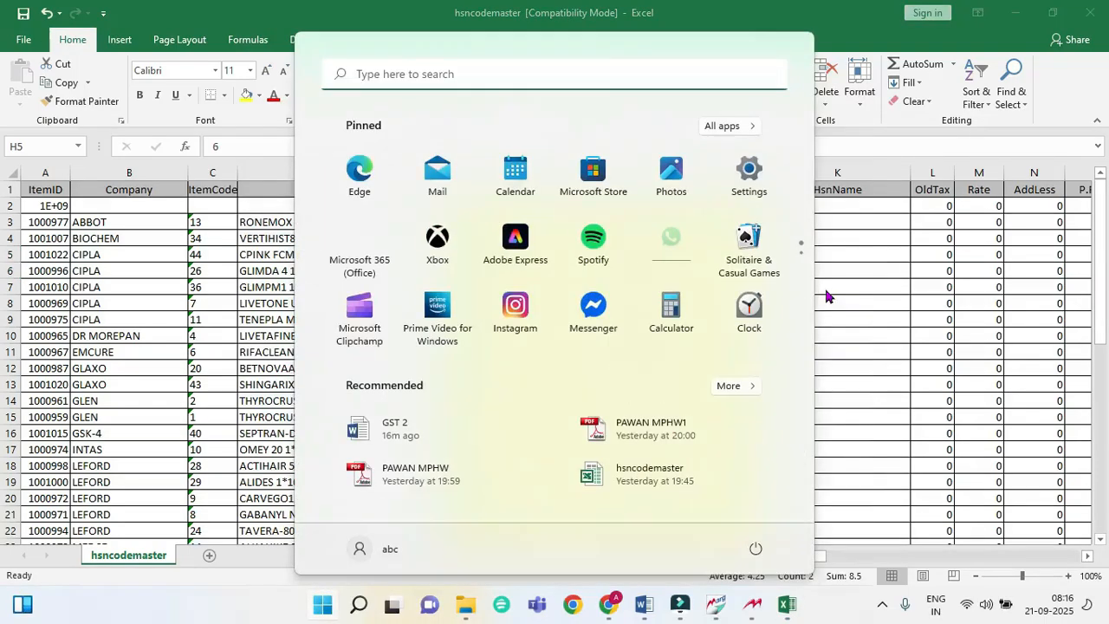
pyautogui.write('MOU')
pyautogui.press('Return')
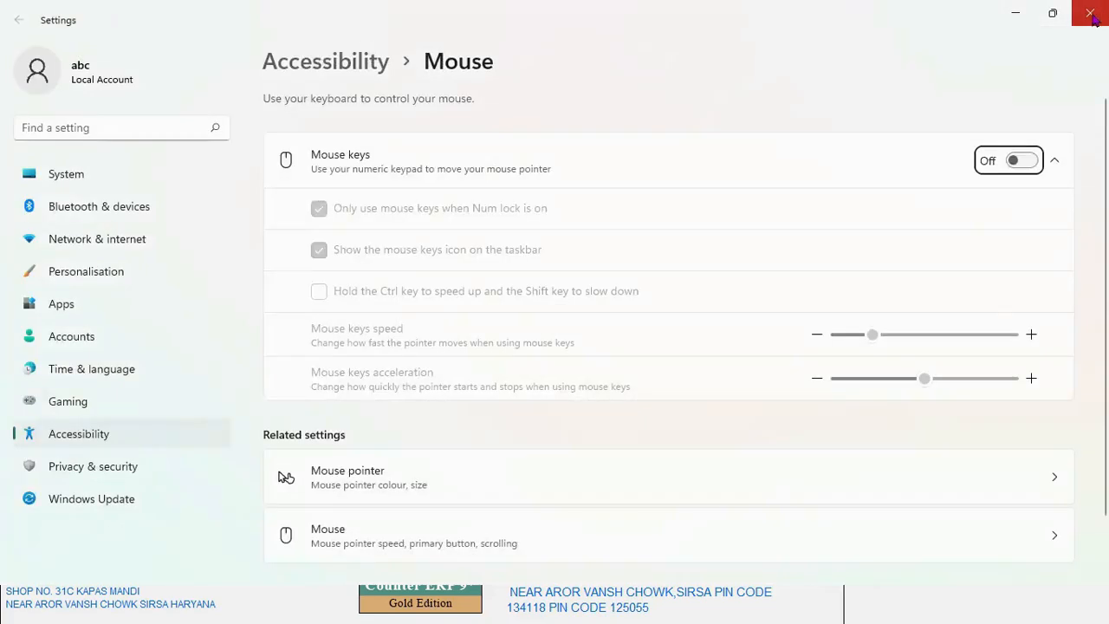
pyautogui.click(1091, 12)
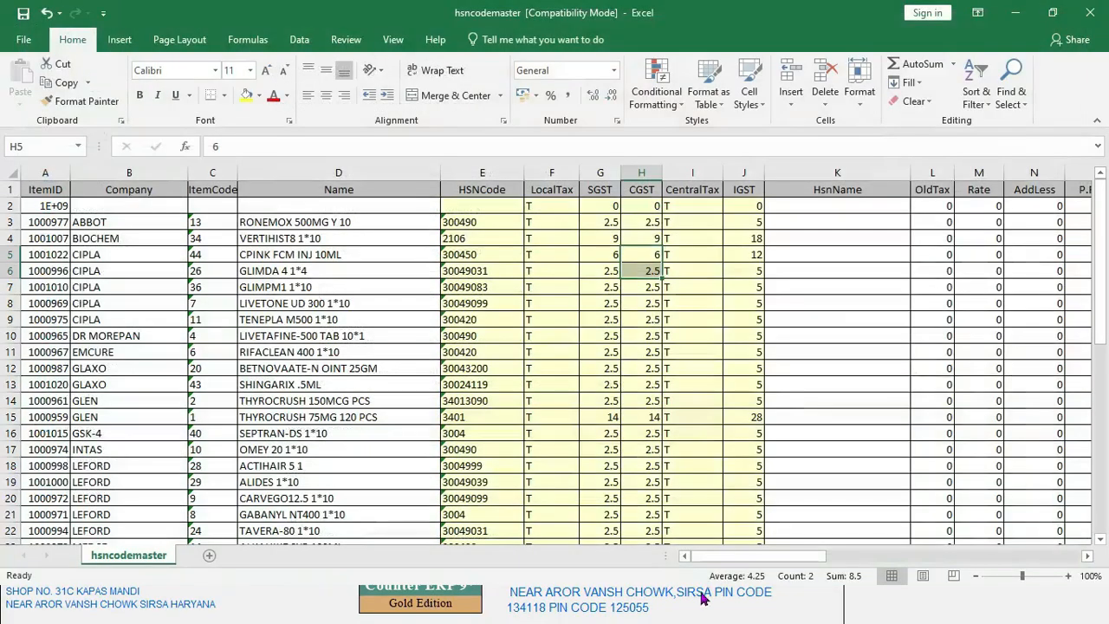
# Step: Fill the SGST 6, CGST 6 and IGST 12 values down to row 14
pyautogui.click(604, 257)
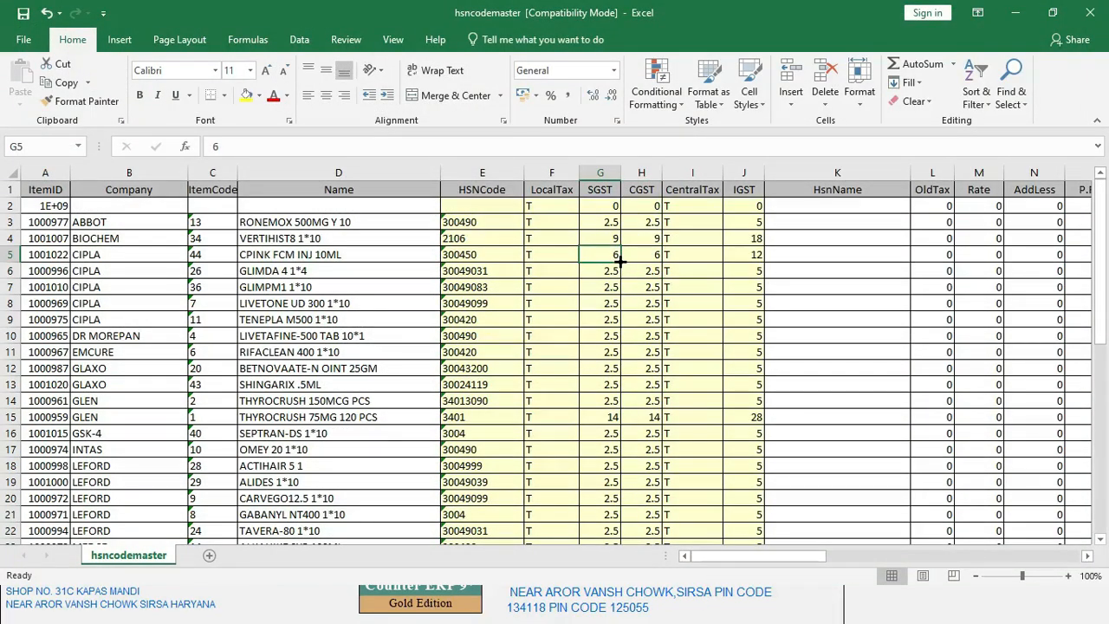
pyautogui.moveTo(620, 260); pyautogui.dragTo(624, 414)
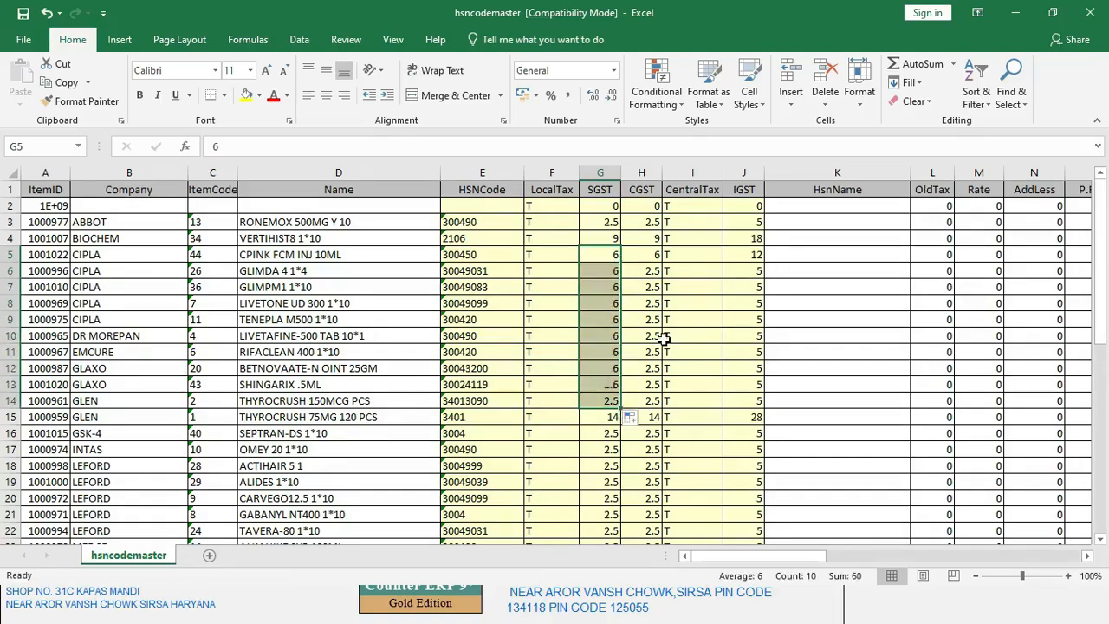
pyautogui.click(655, 258)
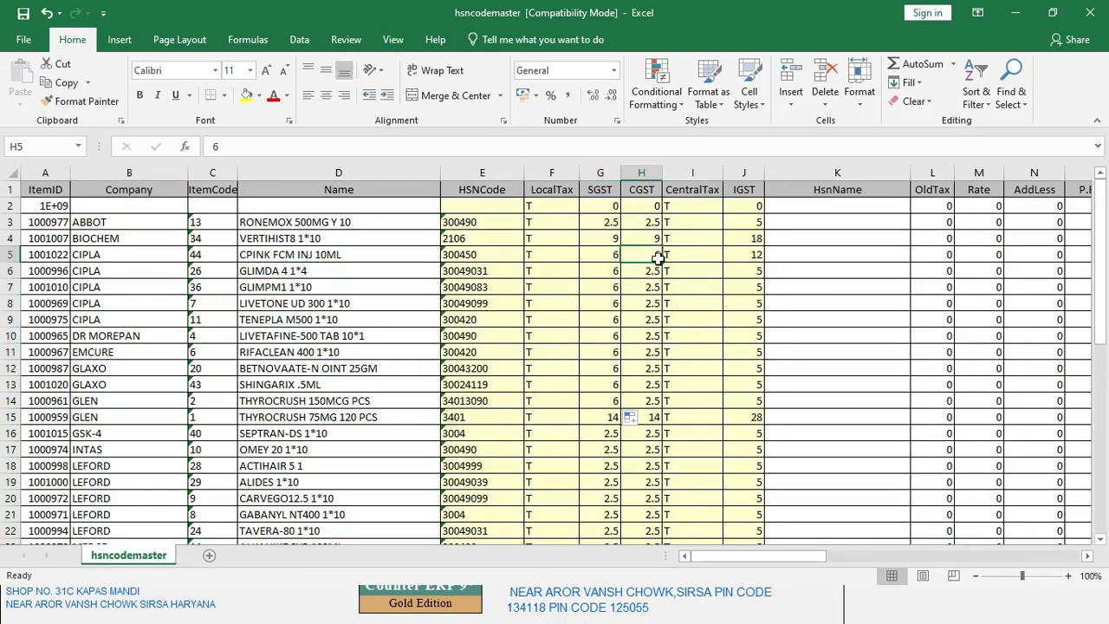
pyautogui.moveTo(660, 258); pyautogui.dragTo(672, 412)
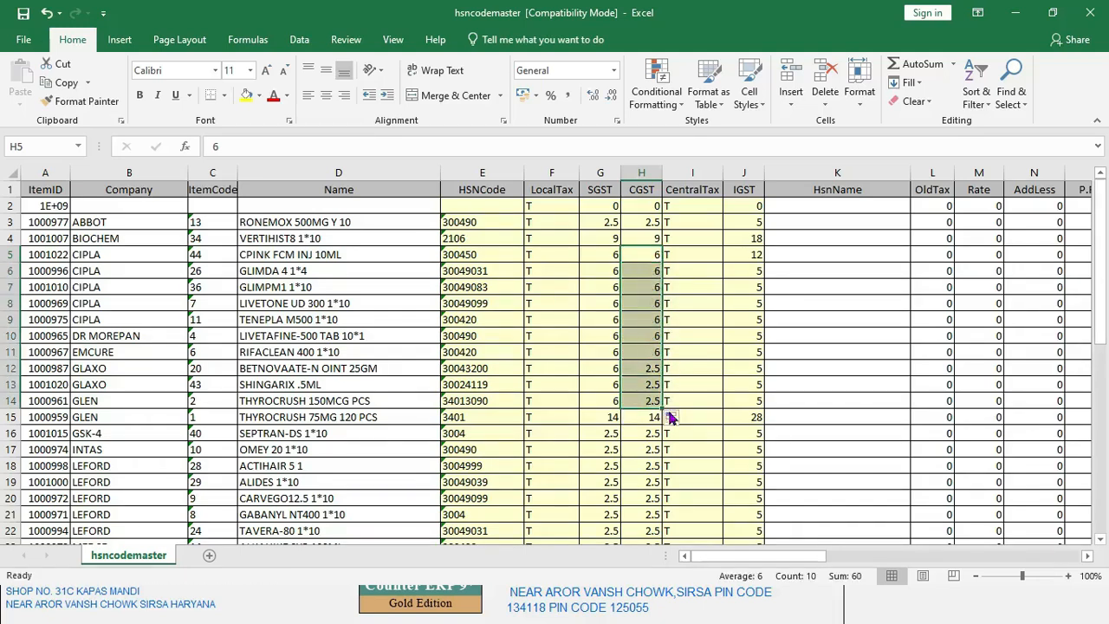
pyautogui.click(755, 255)
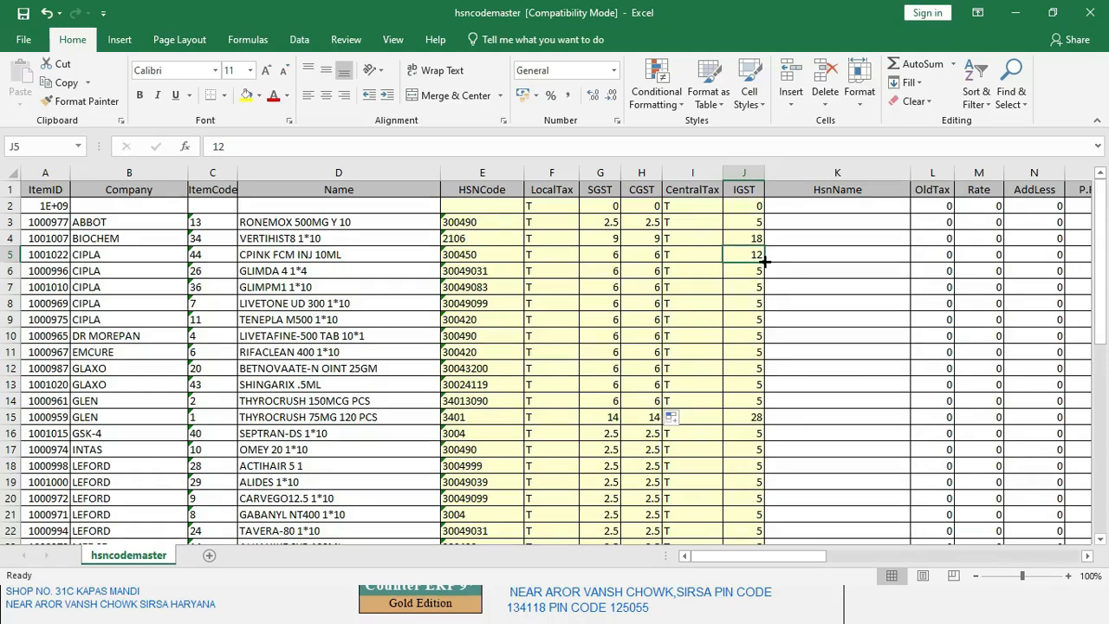
pyautogui.moveTo(765, 260); pyautogui.dragTo(768, 402)
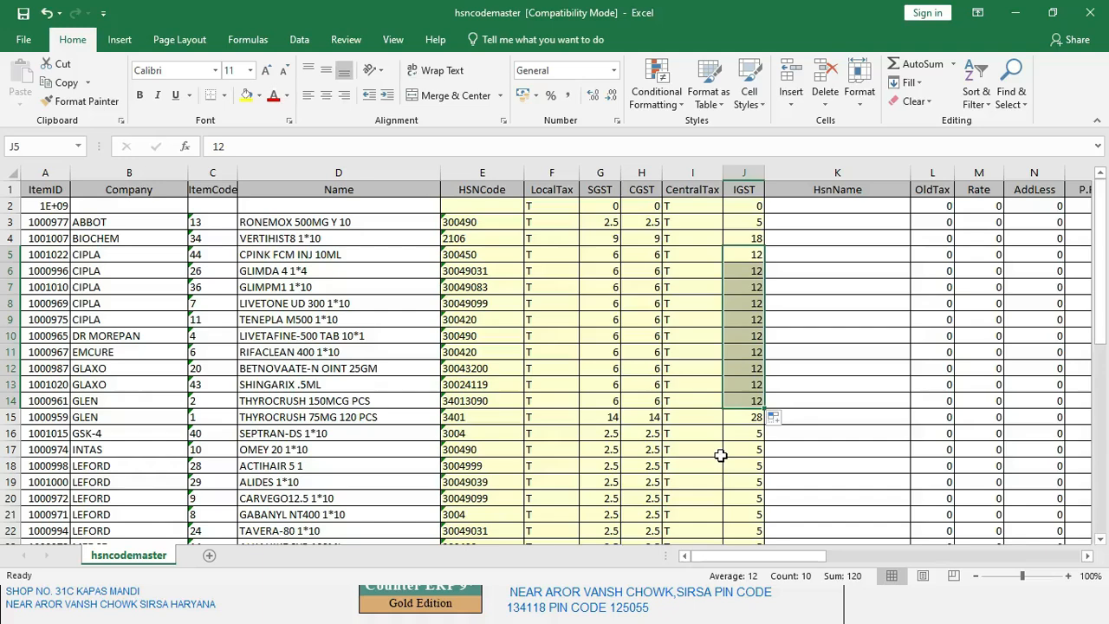
# Step: Enter SGST 9, CGST 9 and IGST 18 for CPINK FCM INJ in row 5
pyautogui.click(609, 254)
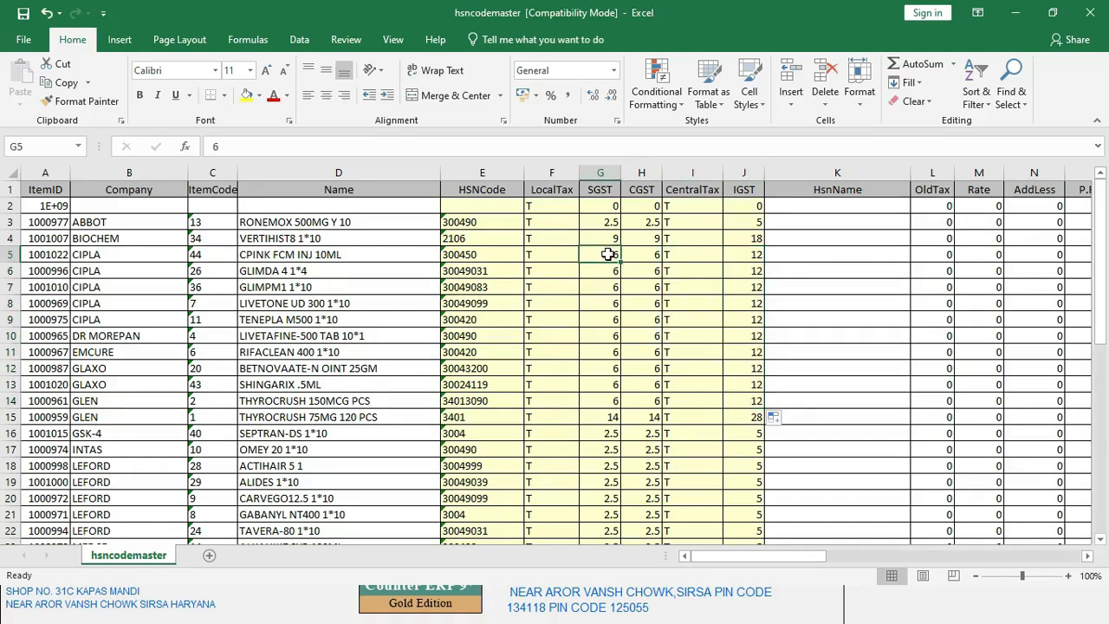
pyautogui.write('9')
pyautogui.press('Tab')
pyautogui.write('9')
pyautogui.press('Tab')
pyautogui.press('Tab')
pyautogui.write('1')
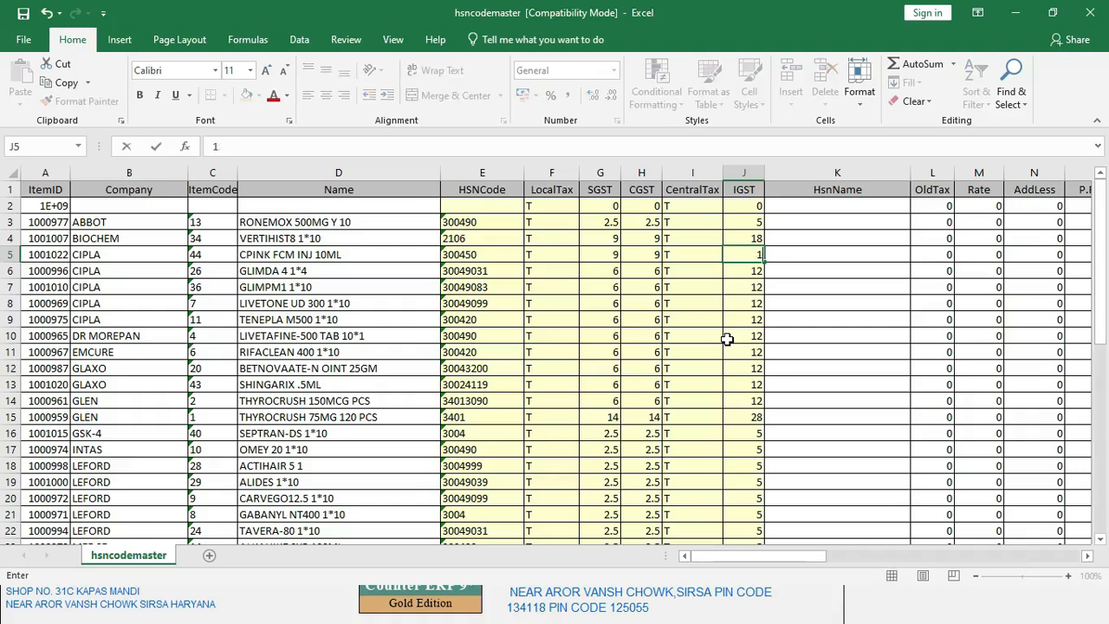
pyautogui.write('8')
pyautogui.press('Return')
# Step: Fill the 9, 9 and 18 values from row 5 down to row 14
pyautogui.click(599, 252)
pyautogui.moveTo(619, 260); pyautogui.dragTo(624, 414)
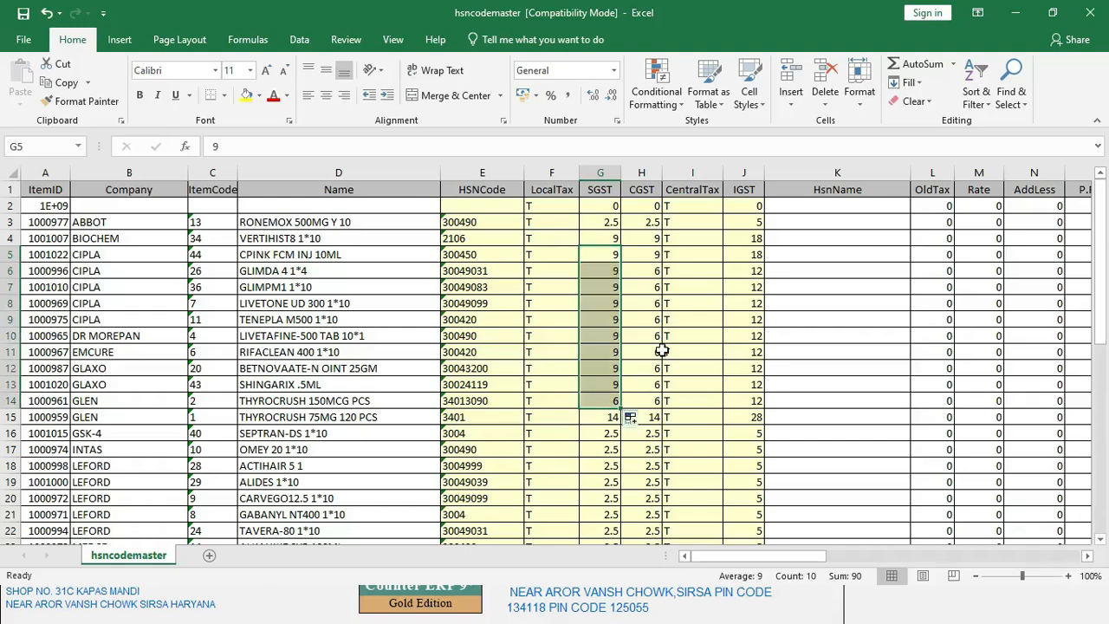
pyautogui.click(648, 257)
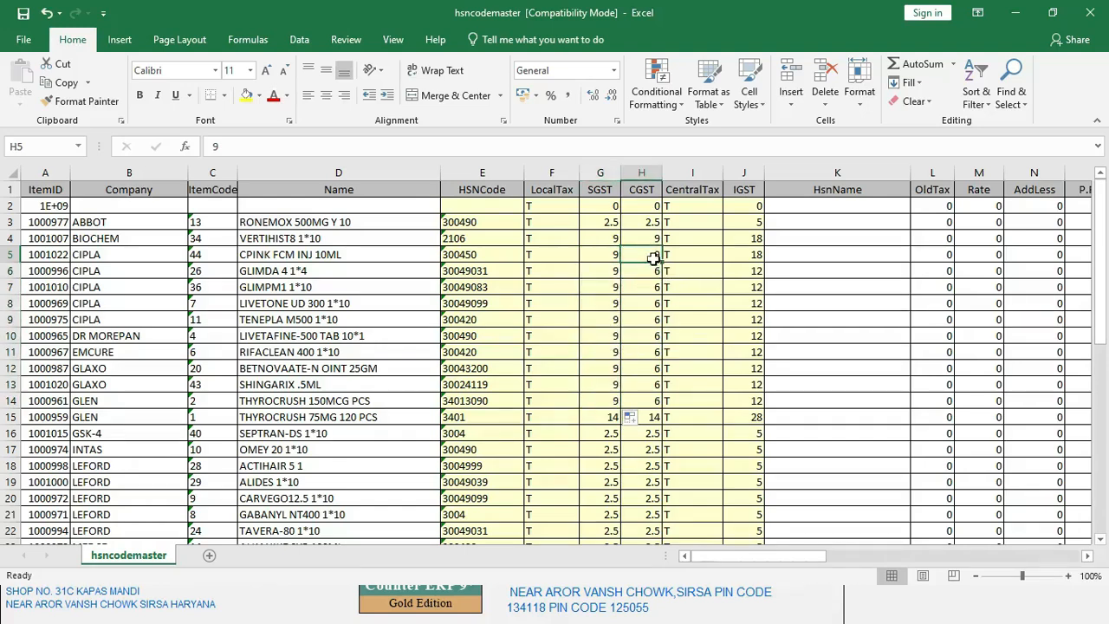
pyautogui.moveTo(660, 260); pyautogui.dragTo(658, 406)
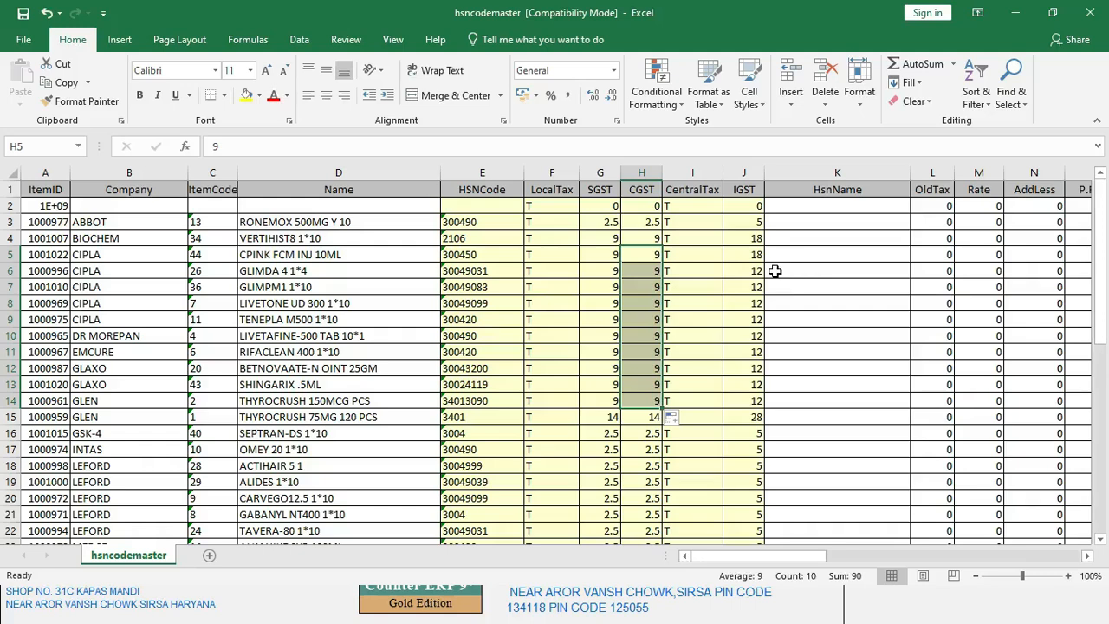
pyautogui.click(752, 257)
pyautogui.moveTo(764, 262); pyautogui.dragTo(775, 401)
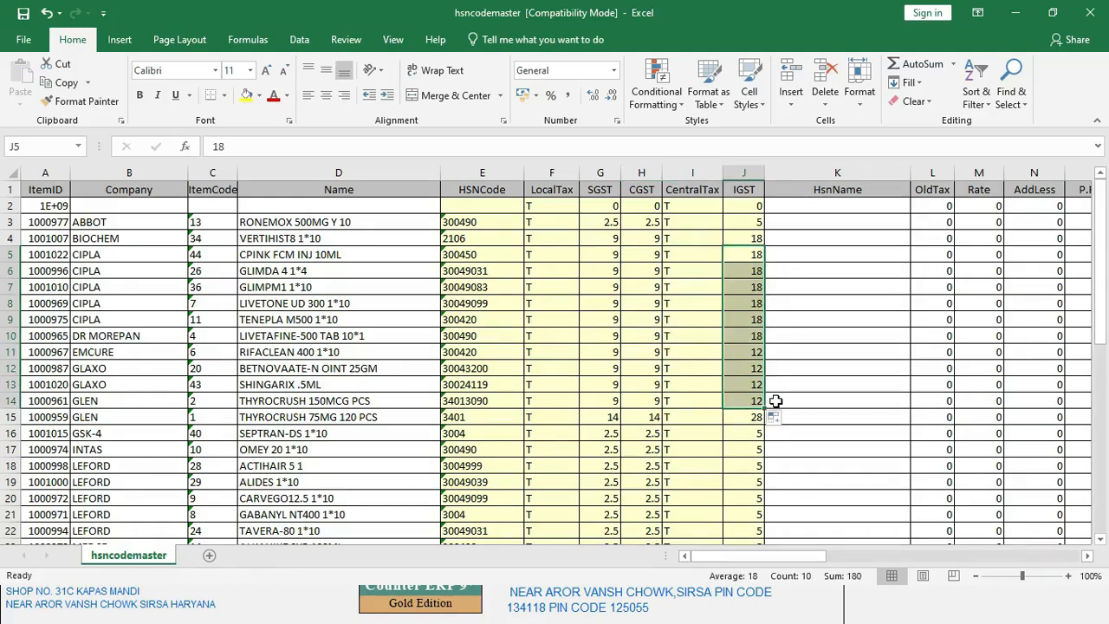
# Step: Save hsncodemaster as Excel 97-2003 in the Desktop's CS ACADEMY folder
pyautogui.click(26, 44)
pyautogui.click(52, 201)
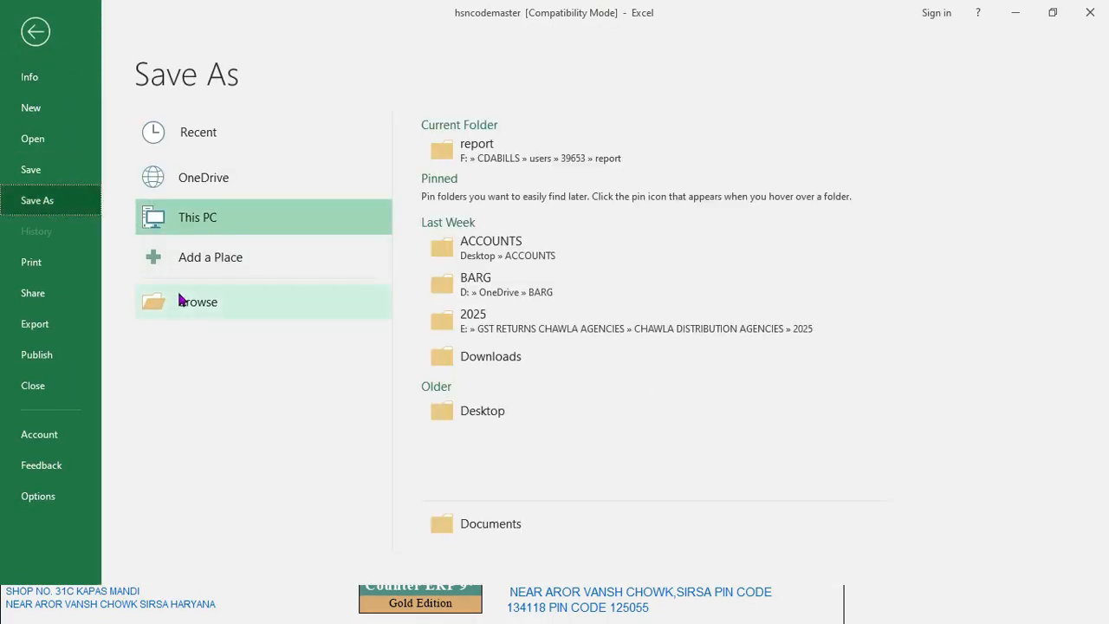
pyautogui.click(467, 419)
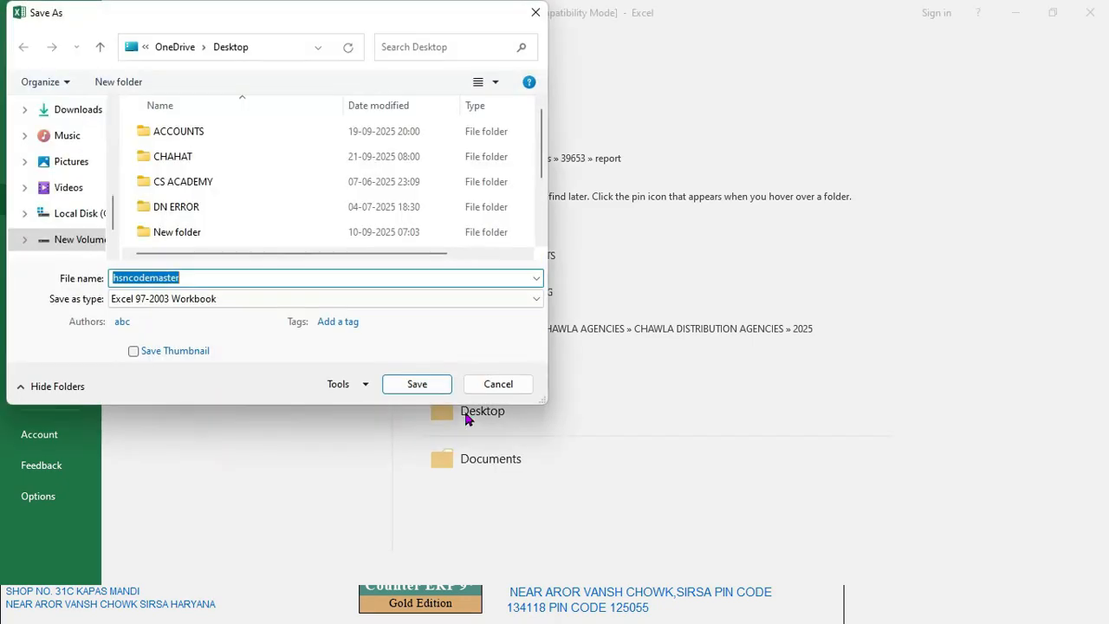
pyautogui.doubleClick(213, 182)
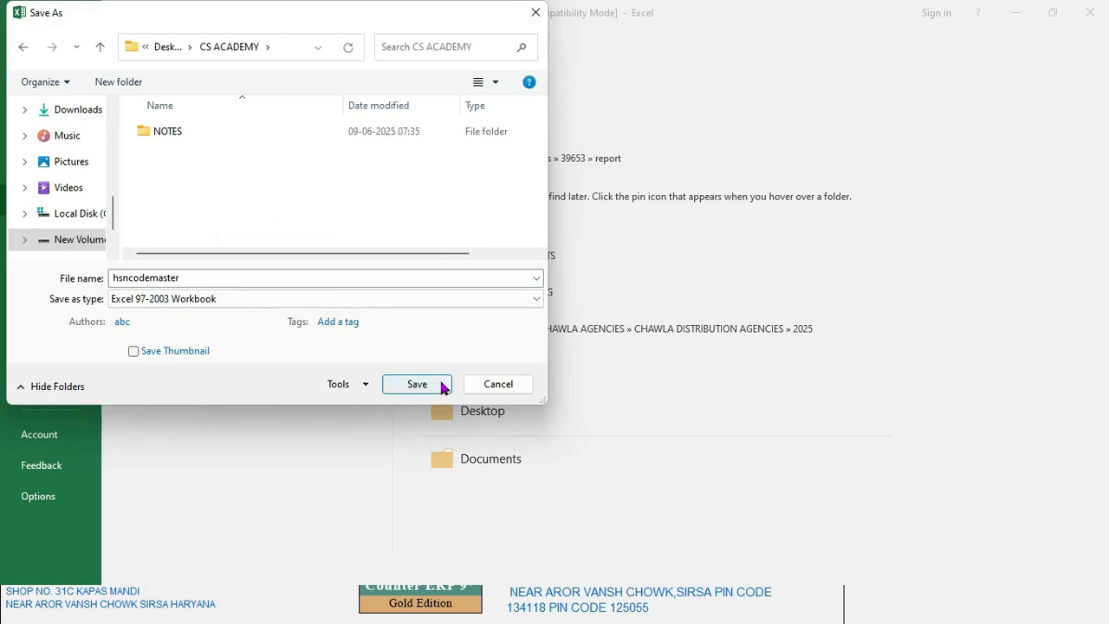
pyautogui.click(416, 384)
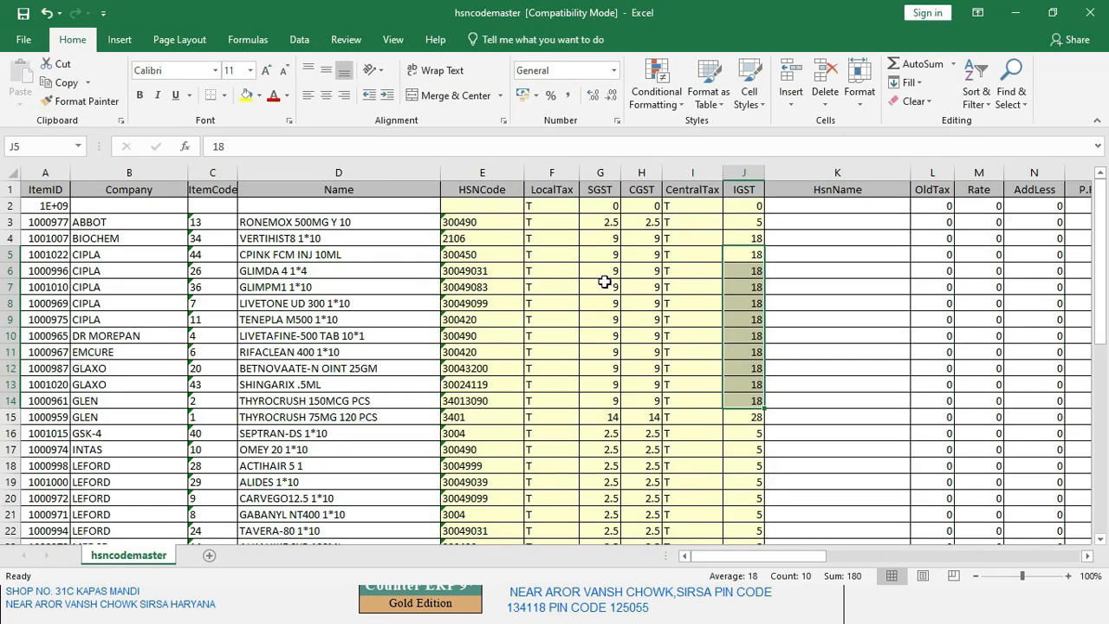
# Step: Review the item names GLIMDA 4 1*4 and GLIMPM1 1*10 in rows 6–7
pyautogui.click(357, 276)
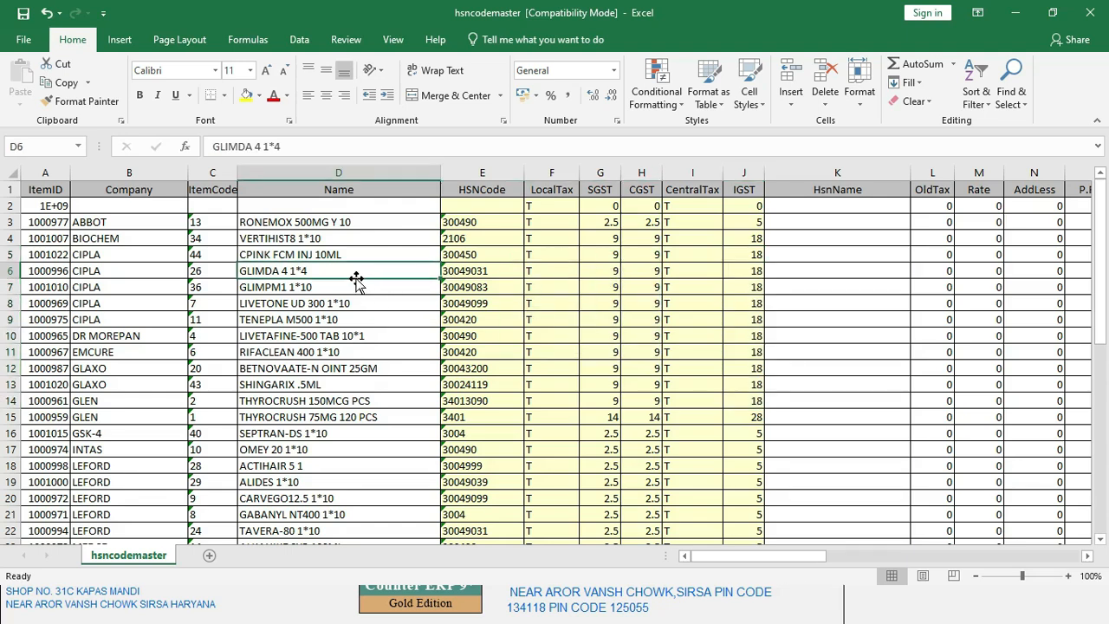
pyautogui.click(356, 292)
pyautogui.click(370, 271)
pyautogui.click(367, 287)
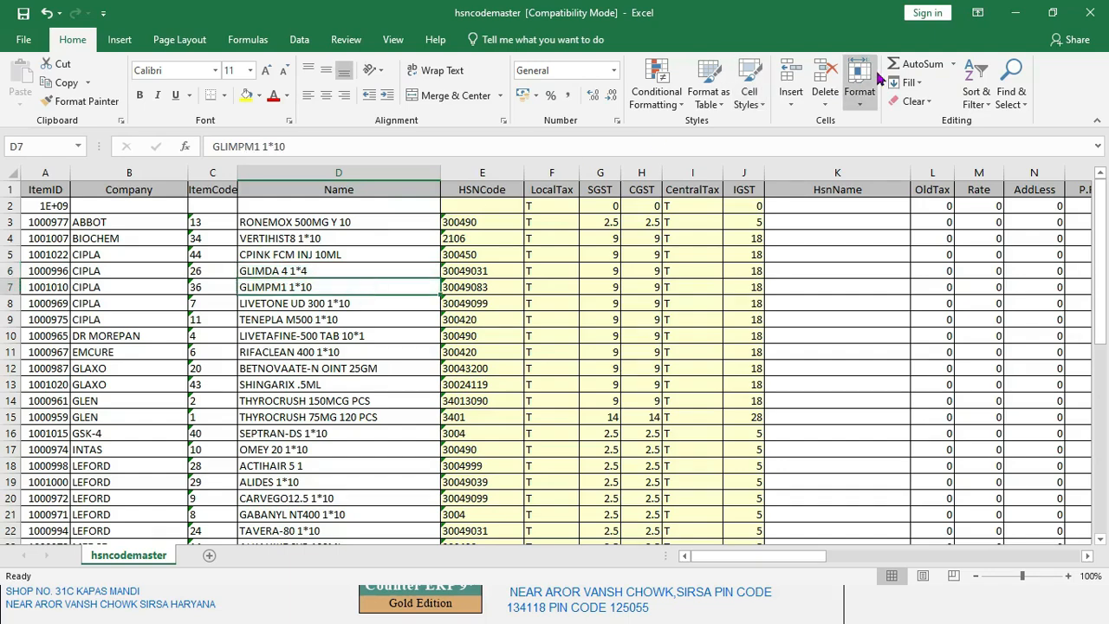
# Step: Close Excel and choose IMPORT in Marg's F10 export/import prompt
pyautogui.click(1087, 13)
pyautogui.click(798, 218)
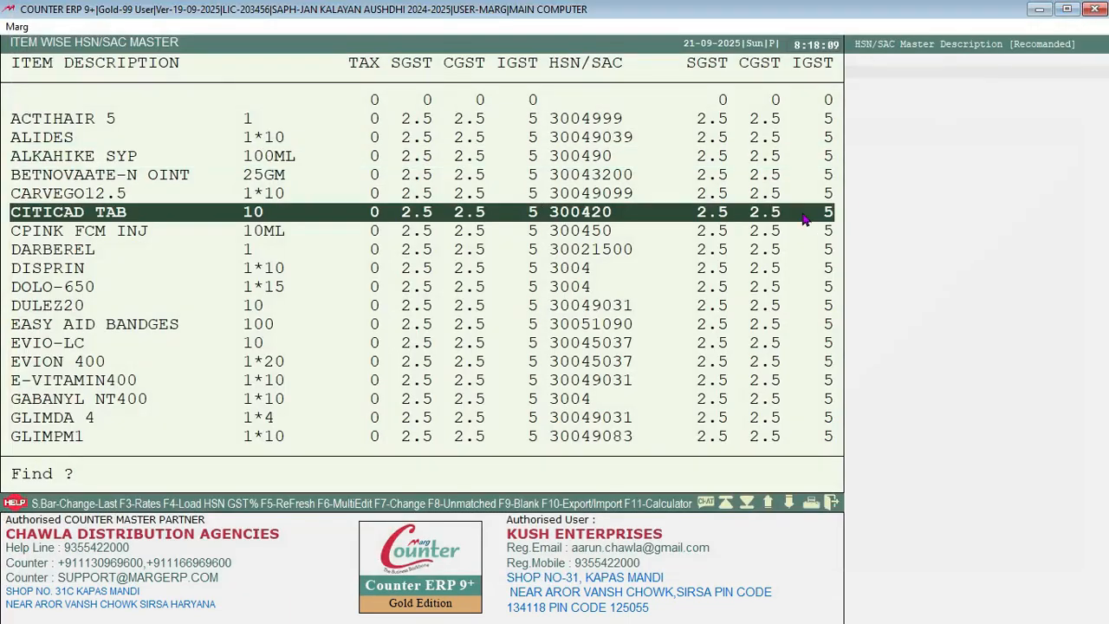
pyautogui.press('F10')
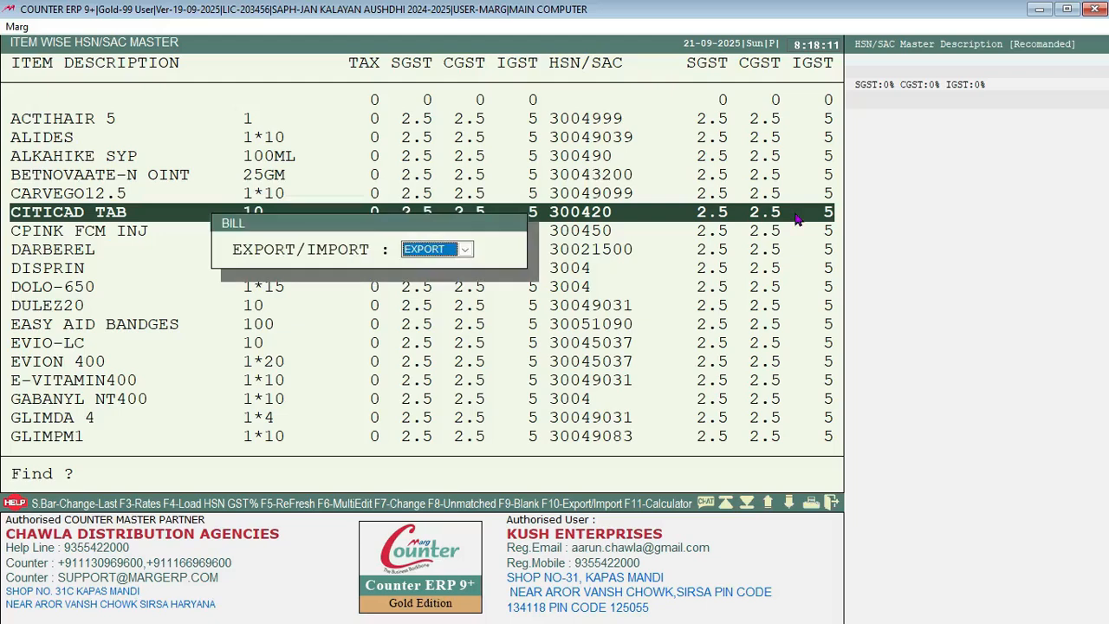
pyautogui.press('Down')
pyautogui.press('Return')
pyautogui.press('Return')
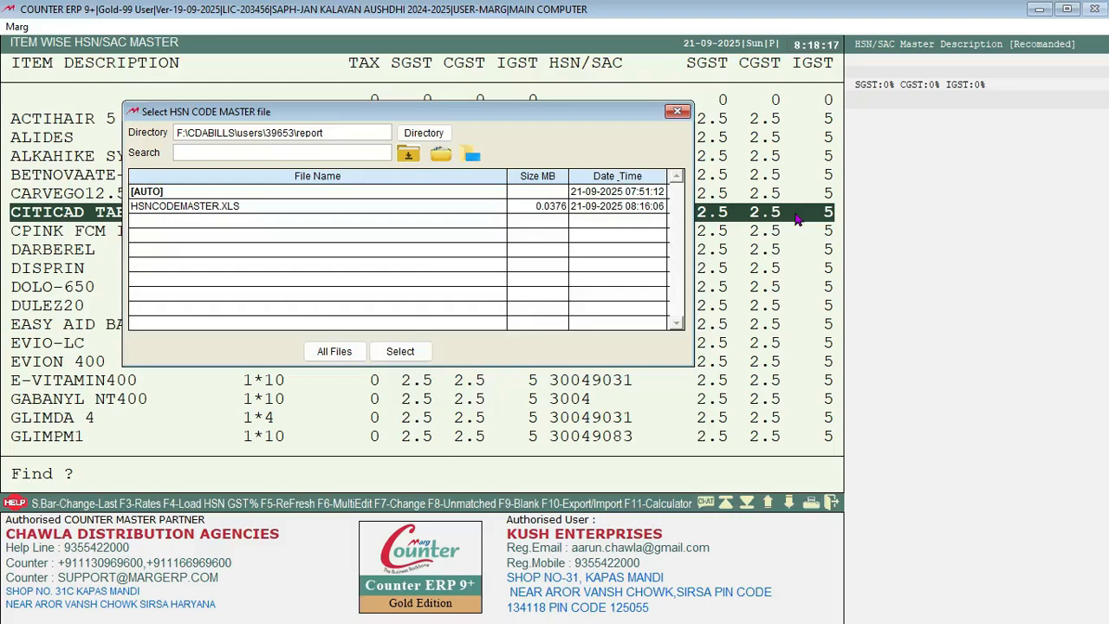
# Step: Import HSNCODEMASTER.XLS from Desktop\CS ACADEMY using the default import options
pyautogui.click(429, 132)
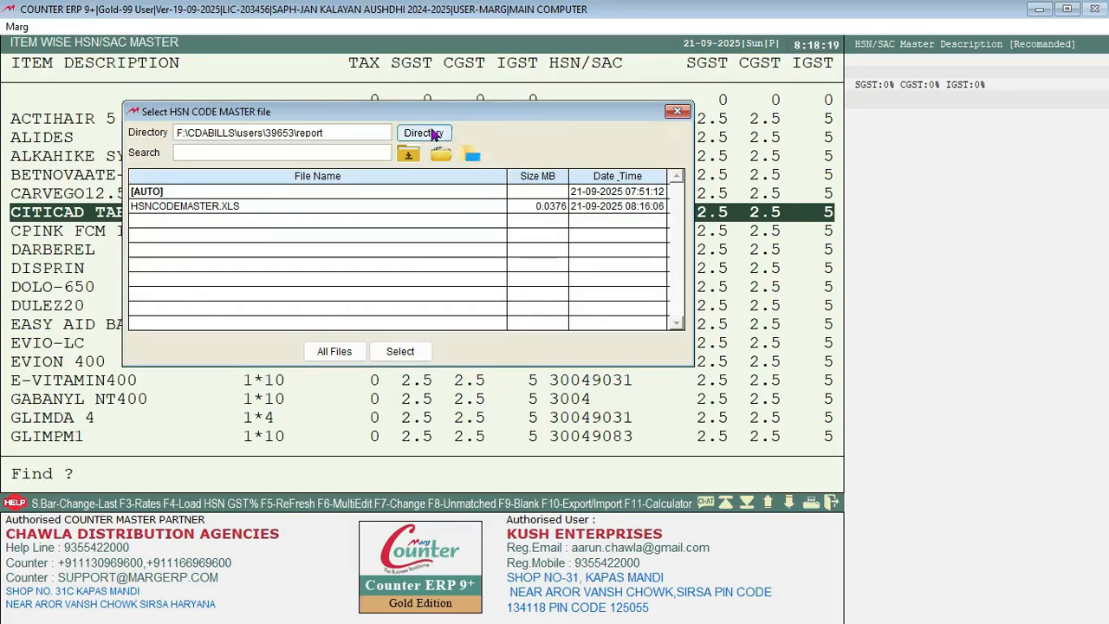
pyautogui.press('Up')
pyautogui.press('Up')
pyautogui.press('Up')
pyautogui.press('Up')
pyautogui.press('Up')
pyautogui.press('Up')
pyautogui.press('Up')
pyautogui.press('Up')
pyautogui.press('Up')
pyautogui.press('Up')
pyautogui.press('Up')
pyautogui.press('Up')
pyautogui.press('Up')
pyautogui.press('Up')
pyautogui.press('Up')
pyautogui.press('Up')
pyautogui.press('Up')
pyautogui.press('Up')
pyautogui.press('Up')
pyautogui.press('Up')
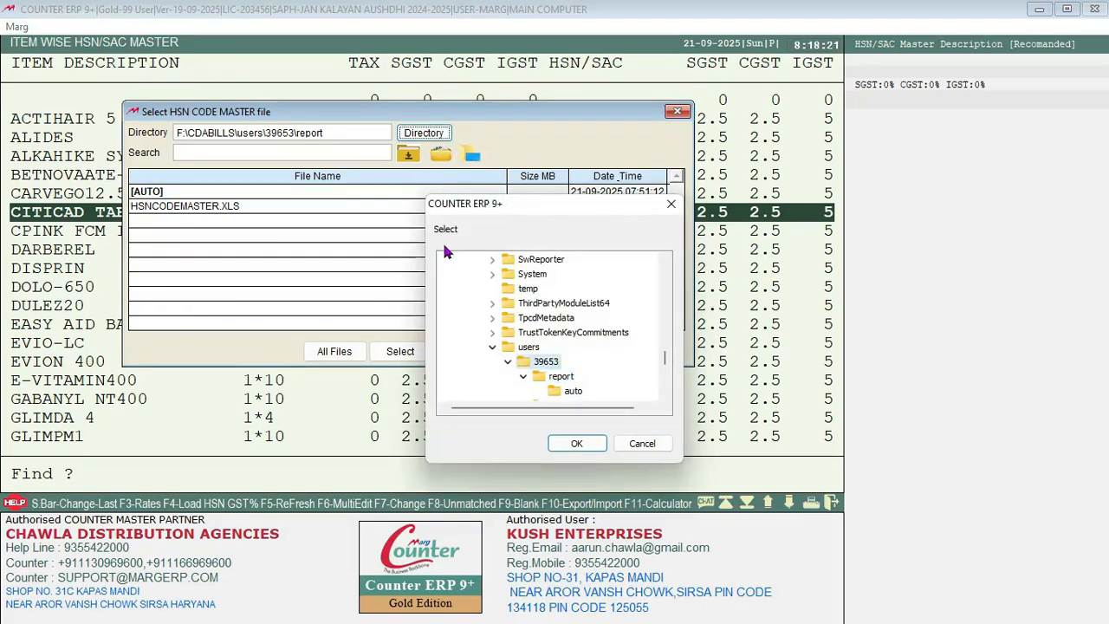
pyautogui.press('Up')
pyautogui.press('Up')
pyautogui.press('Up')
pyautogui.press('Up')
pyautogui.press('Up')
pyautogui.press('Up')
pyautogui.press('Up')
pyautogui.press('Up')
pyautogui.press('Up')
pyautogui.press('Up')
pyautogui.press('Up')
pyautogui.press('Up')
pyautogui.press('Up')
pyautogui.press('Up')
pyautogui.press('Up')
pyautogui.press('Up')
pyautogui.press('Up')
pyautogui.press('Up')
pyautogui.press('Up')
pyautogui.press('Up')
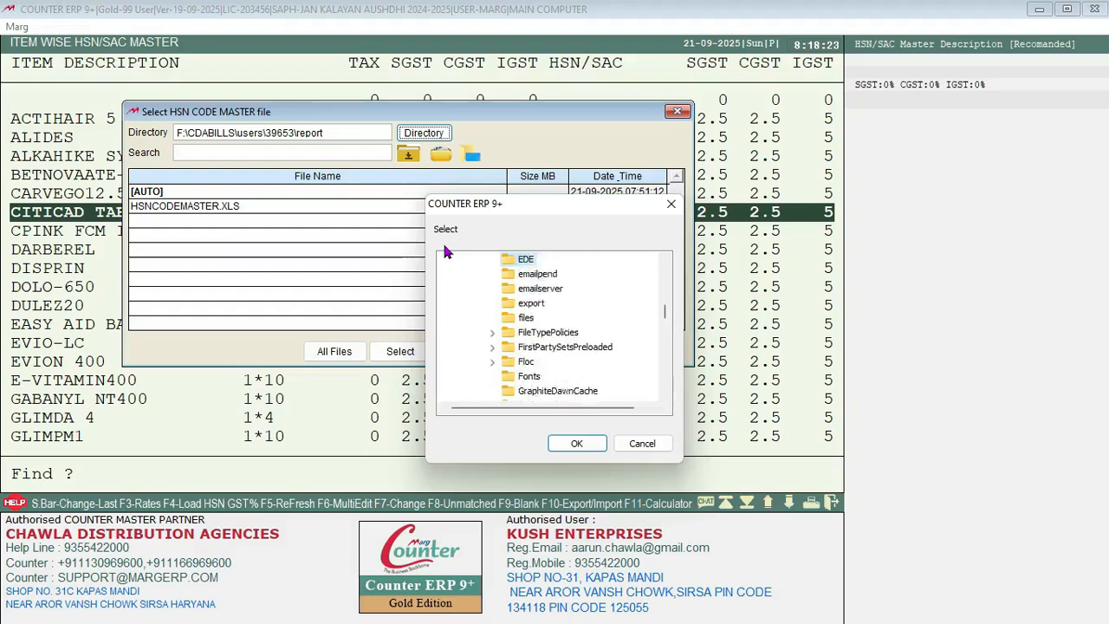
pyautogui.press('Return')
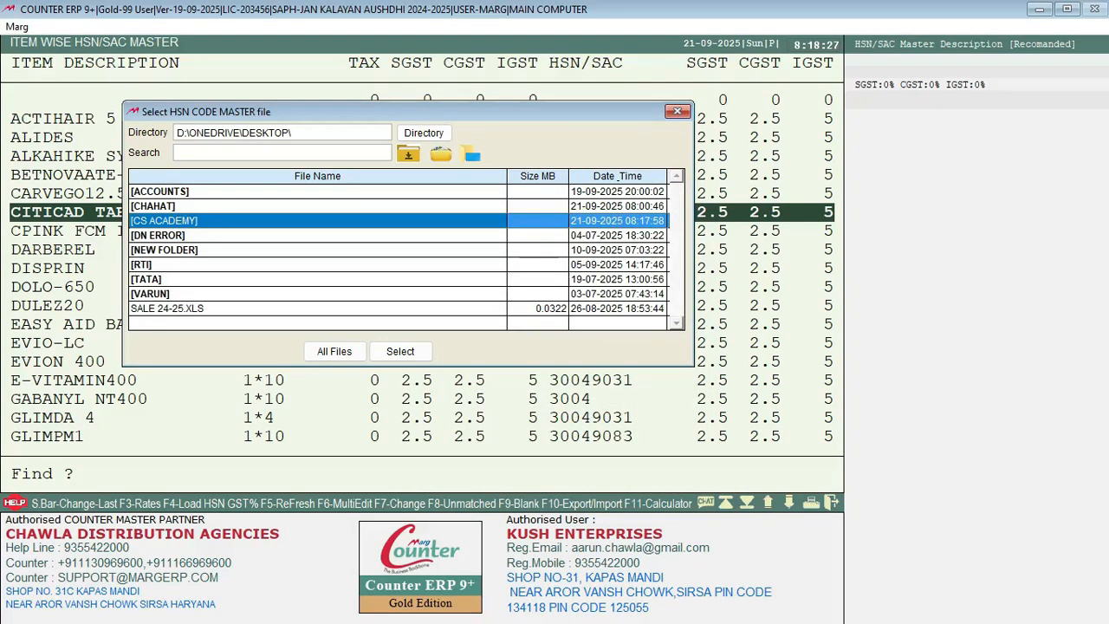
pyautogui.press('Return')
pyautogui.press('Down')
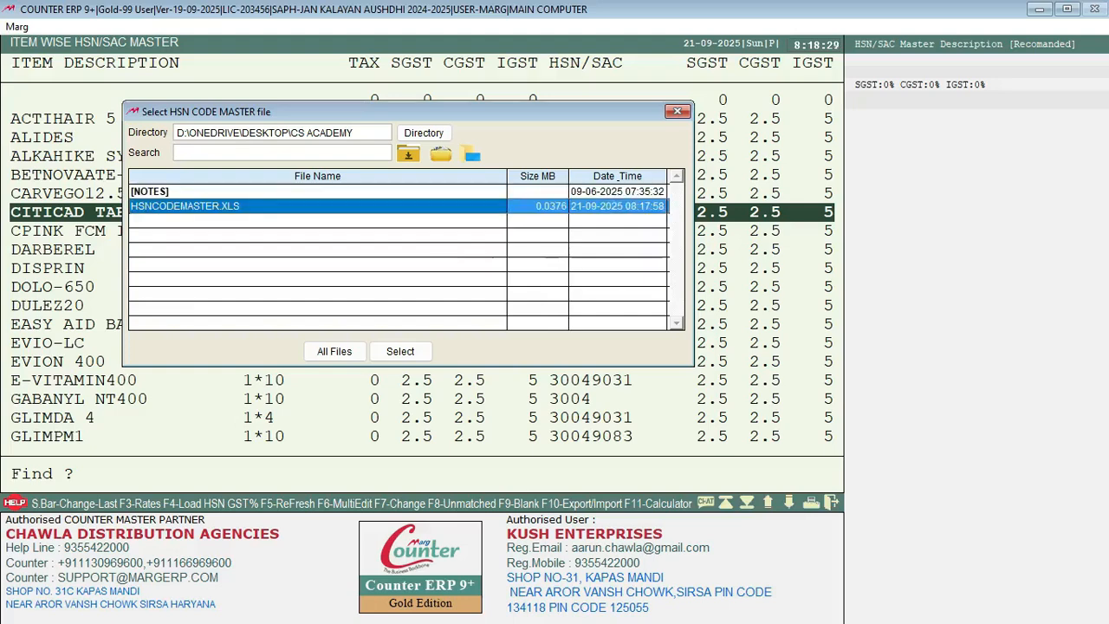
pyautogui.press('Return')
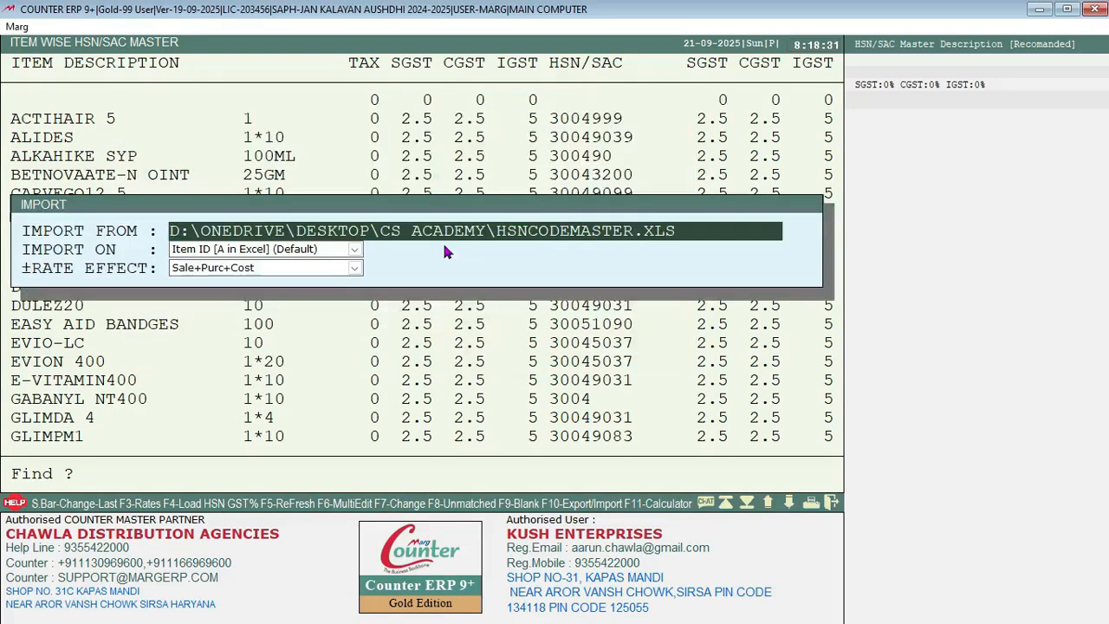
pyautogui.press('Return')
pyautogui.press('Return')
pyautogui.press('Return')
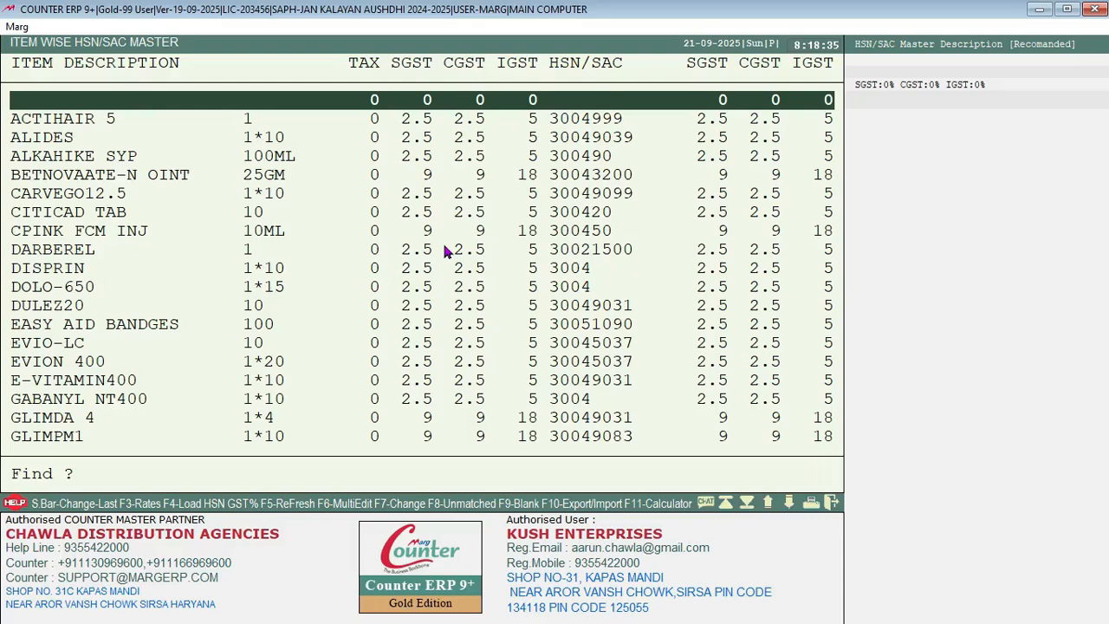
# Step: Search 'GLI' and check the 18% GST on GLIMPM1, LIVETONE UD 300 and nearby rows
pyautogui.write('GLI')
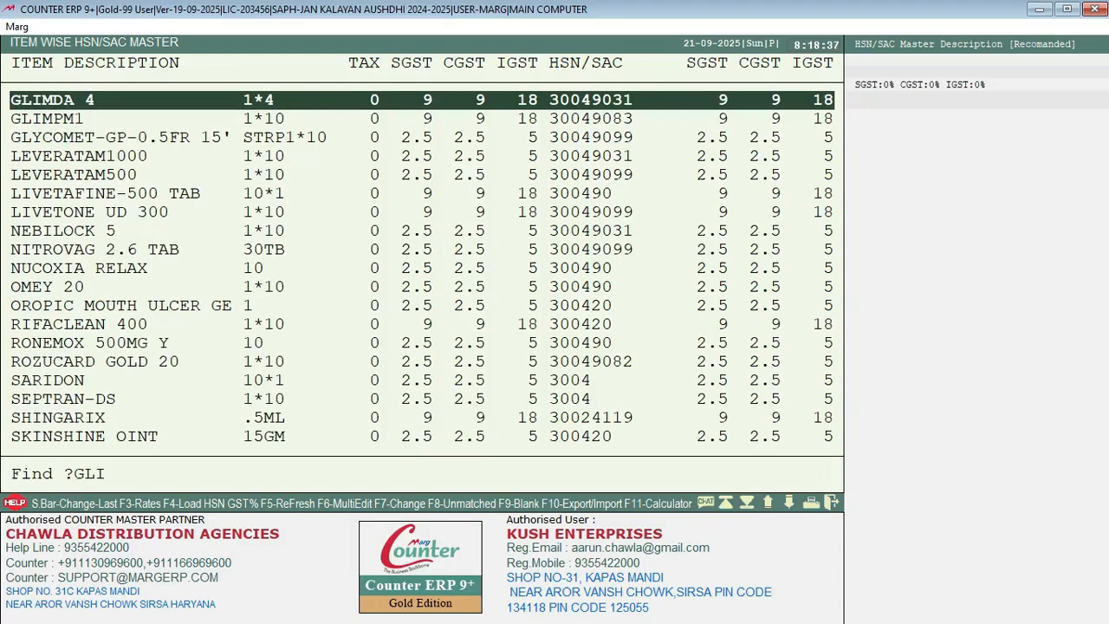
pyautogui.click(418, 175)
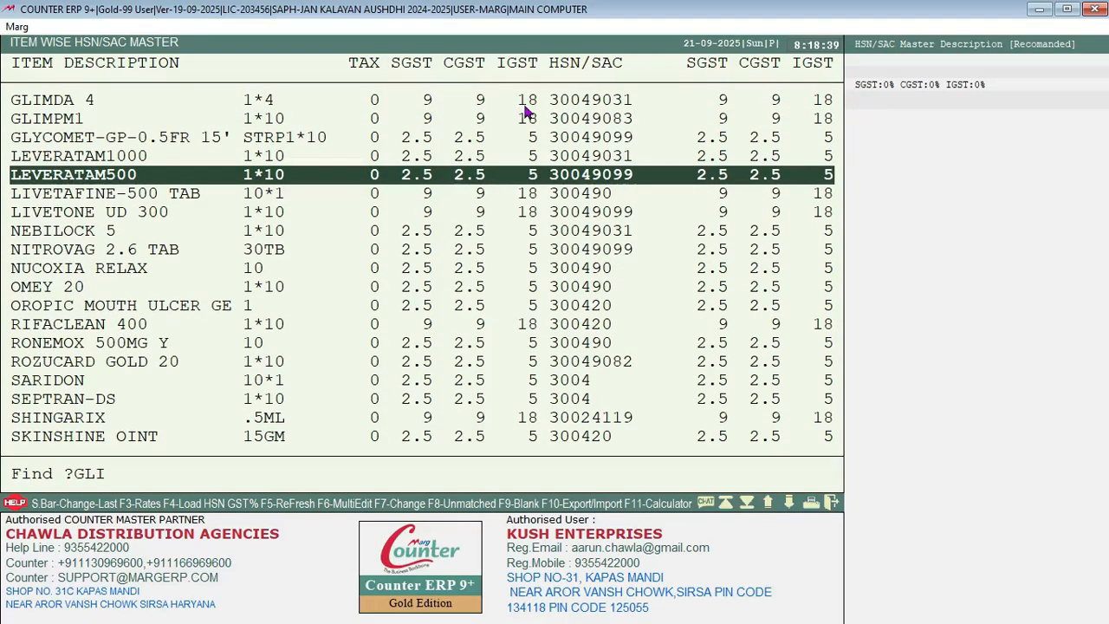
pyautogui.click(453, 139)
pyautogui.click(452, 174)
pyautogui.click(464, 212)
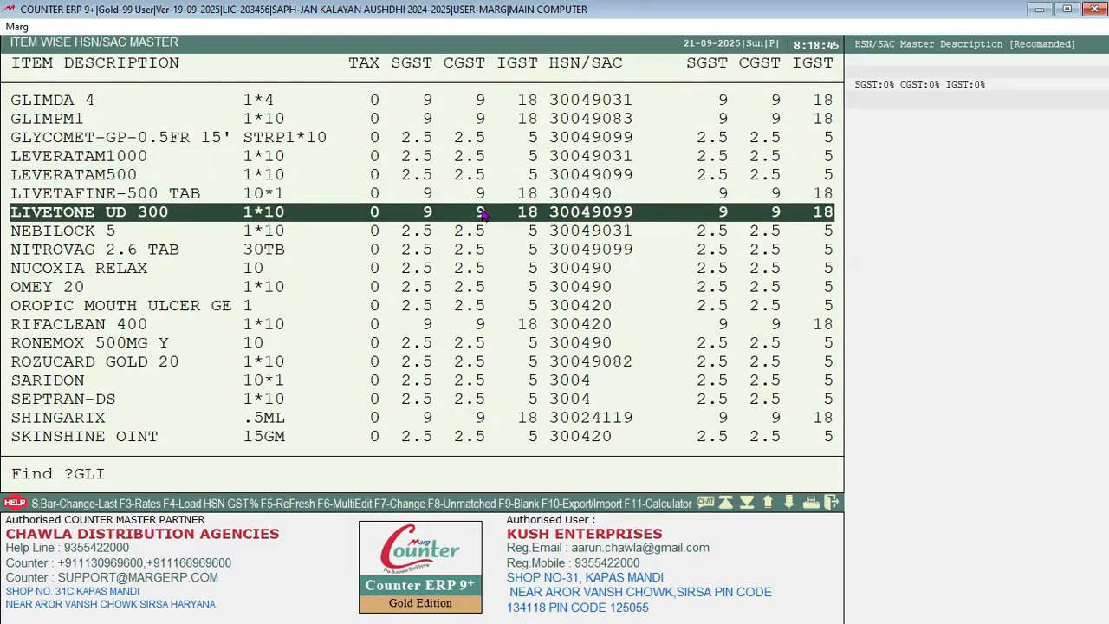
pyautogui.click(481, 140)
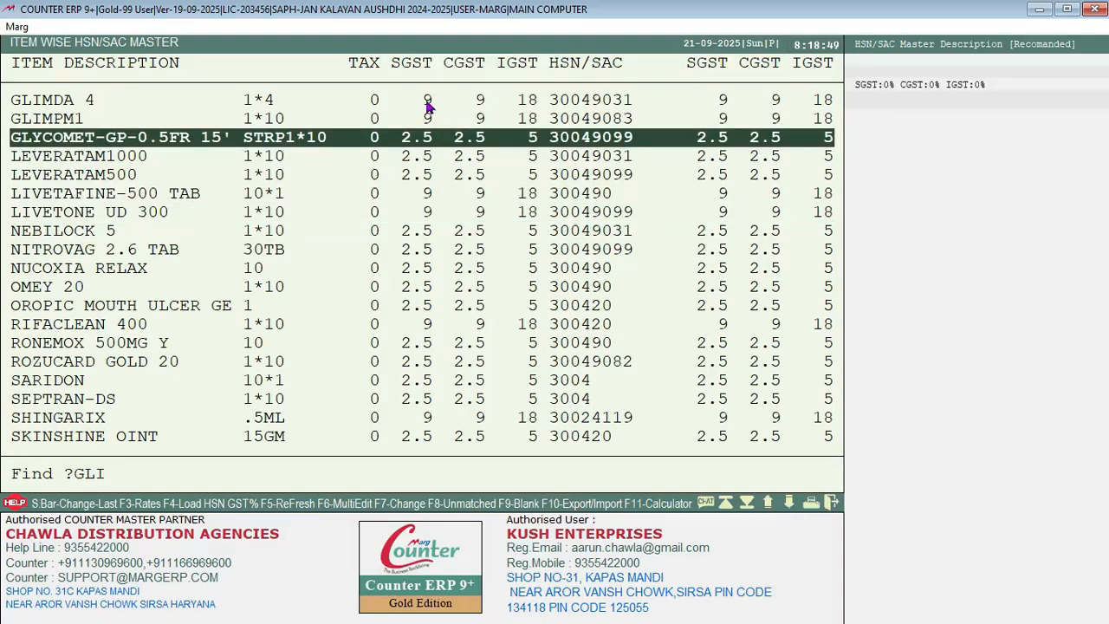
pyautogui.click(481, 123)
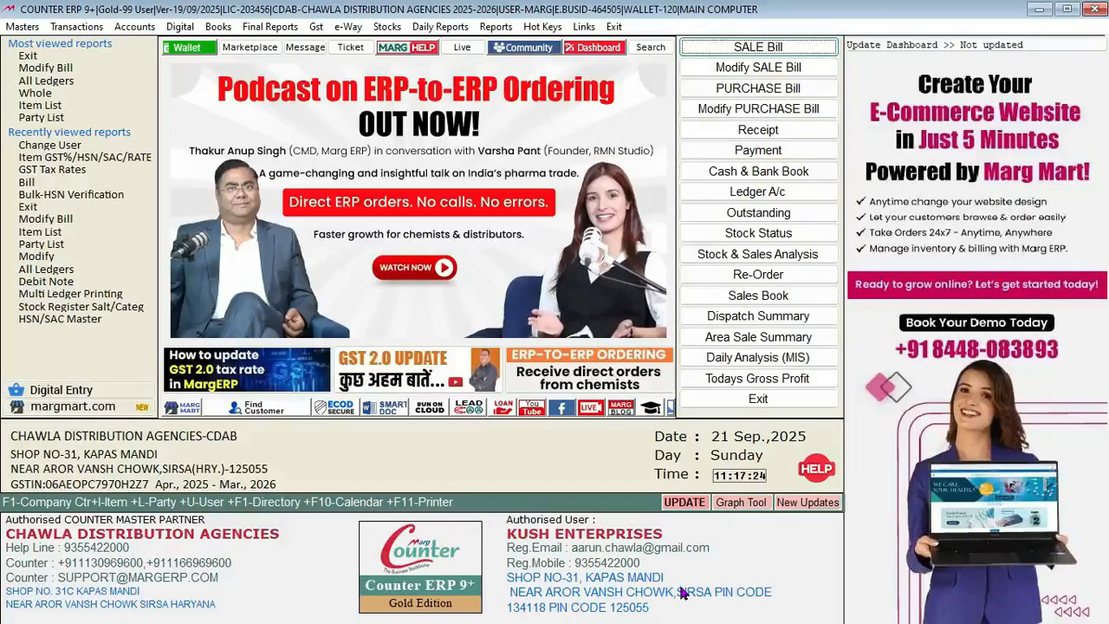
# Step: Start a purchase bill from A C S, bill number 1, with one box of Amritsari Burger Gravy
pyautogui.press('Down')
pyautogui.press('Down')
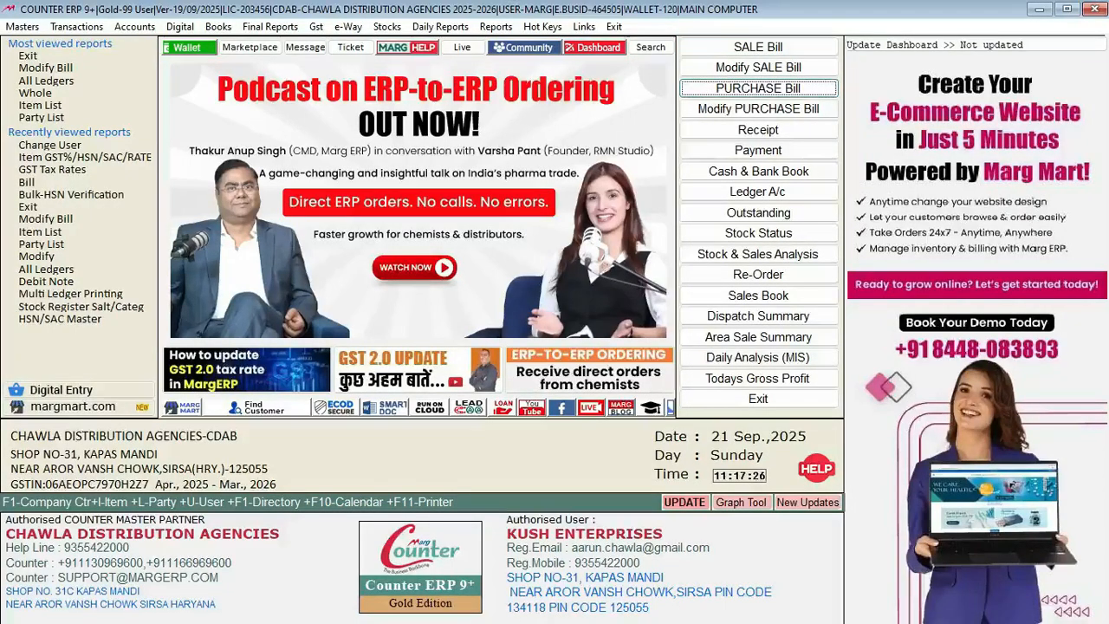
pyautogui.press('Return')
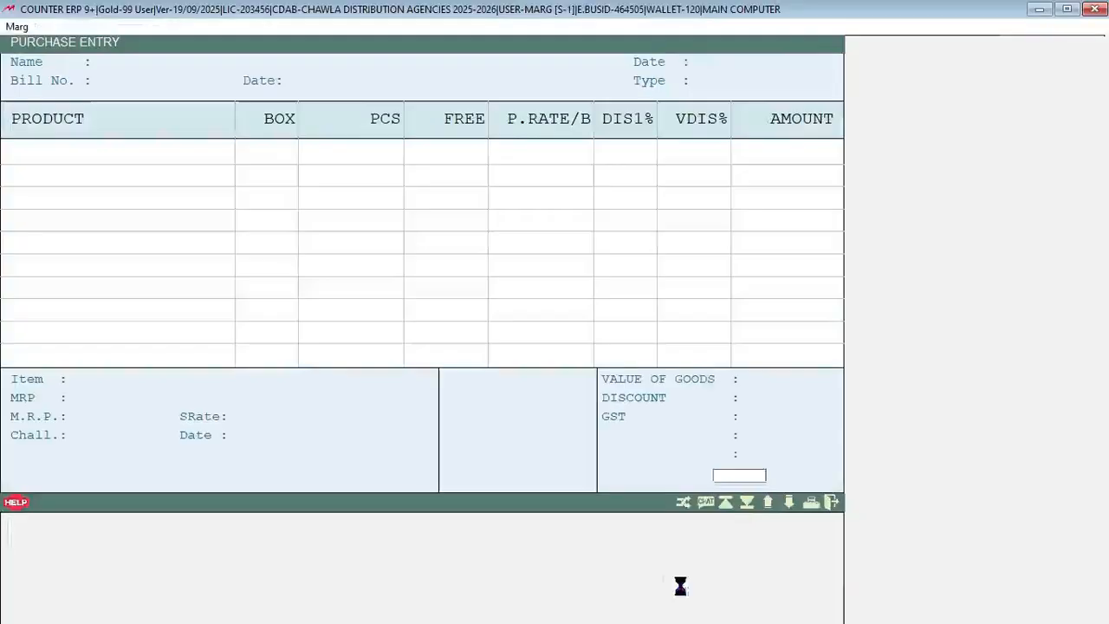
pyautogui.press('Return')
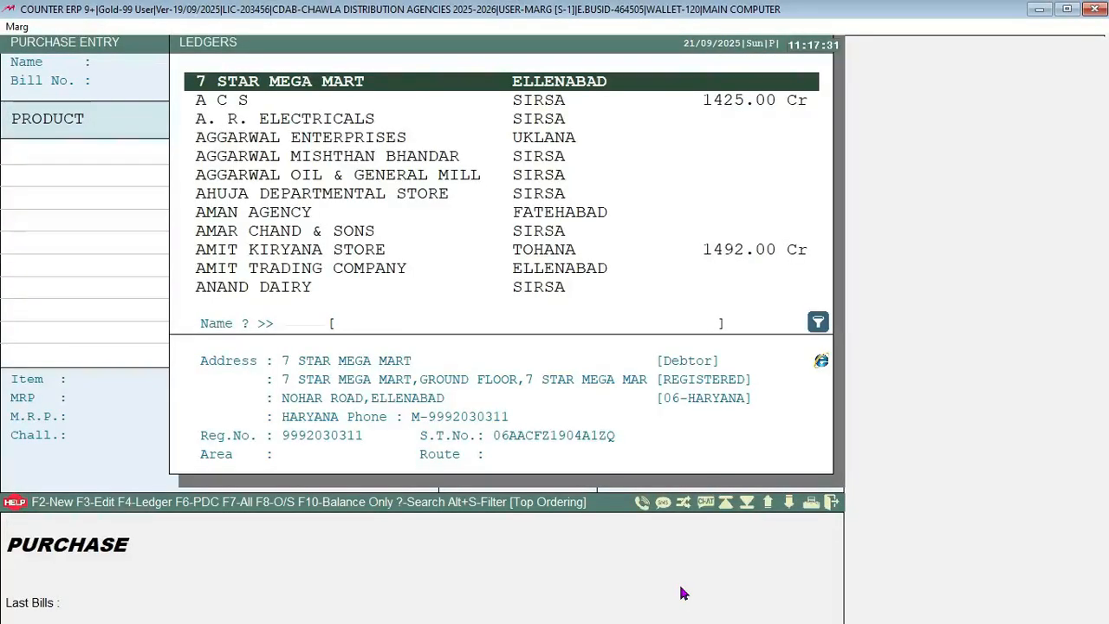
pyautogui.press('Down')
pyautogui.press('Return')
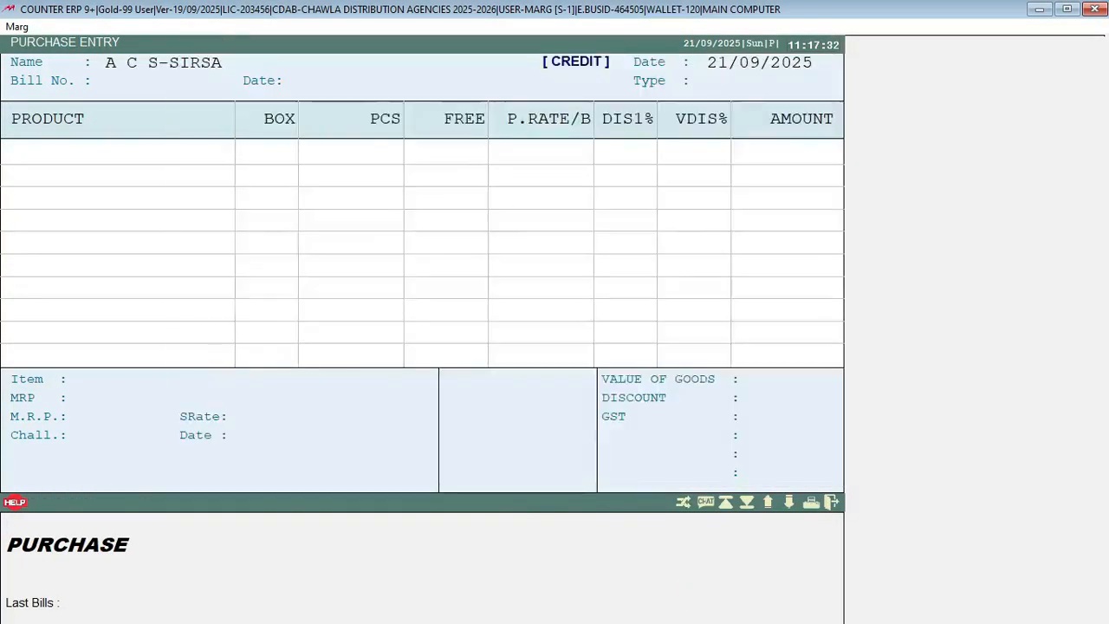
pyautogui.write('1')
pyautogui.press('Return')
pyautogui.press('Return')
pyautogui.press('Return')
pyautogui.press('Return')
pyautogui.press('Return')
pyautogui.press('Return')
pyautogui.press('Return')
pyautogui.press('Return')
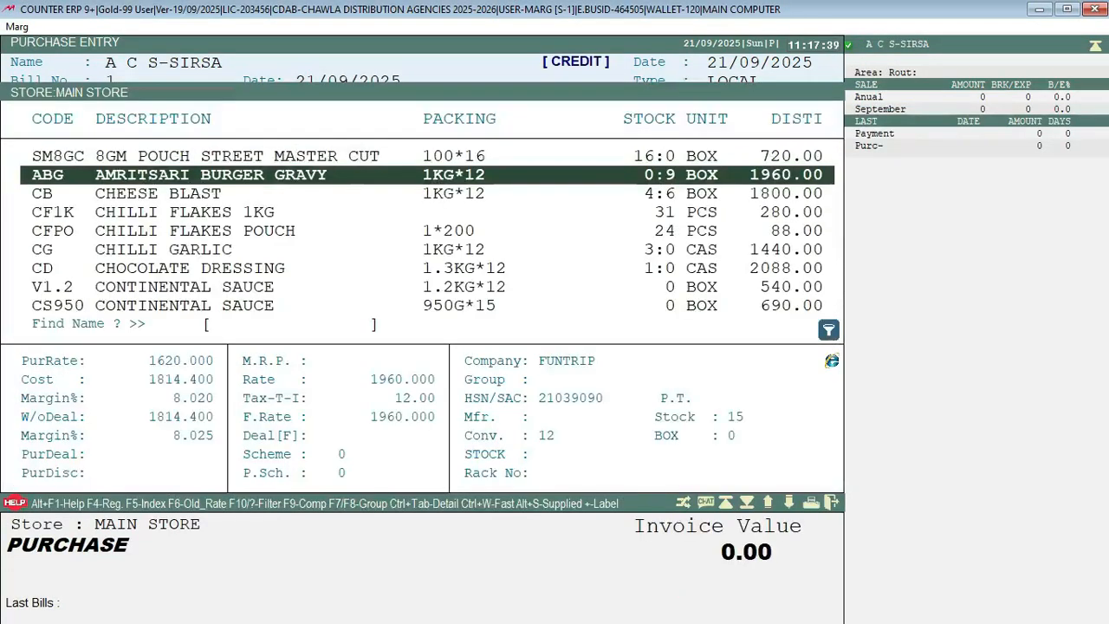
pyautogui.press('Return')
pyautogui.press('Return')
pyautogui.press('Return')
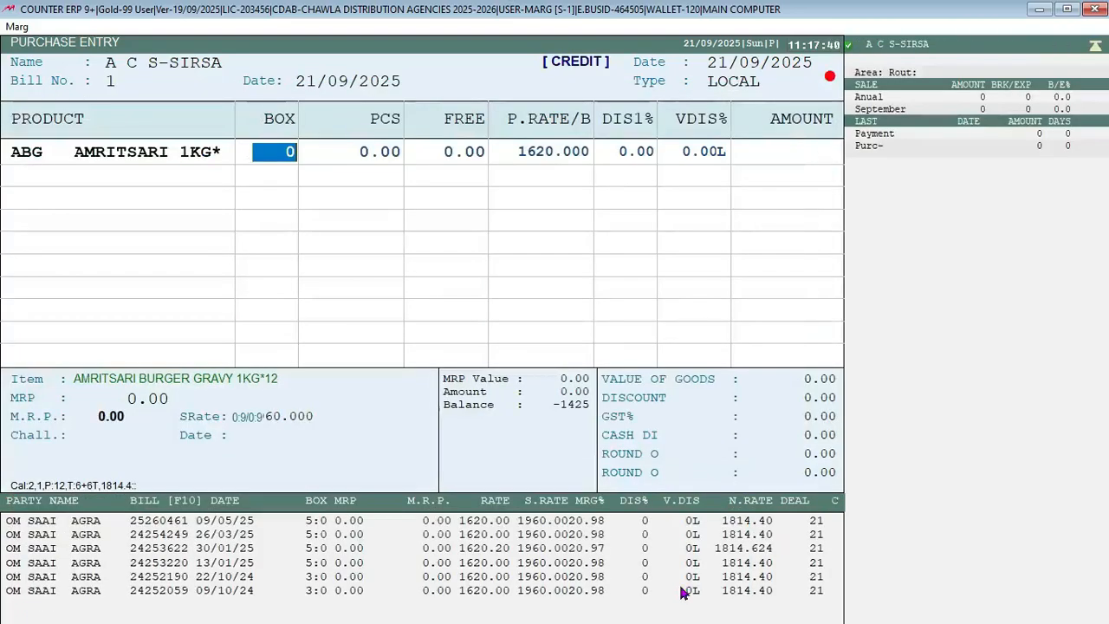
pyautogui.write('1')
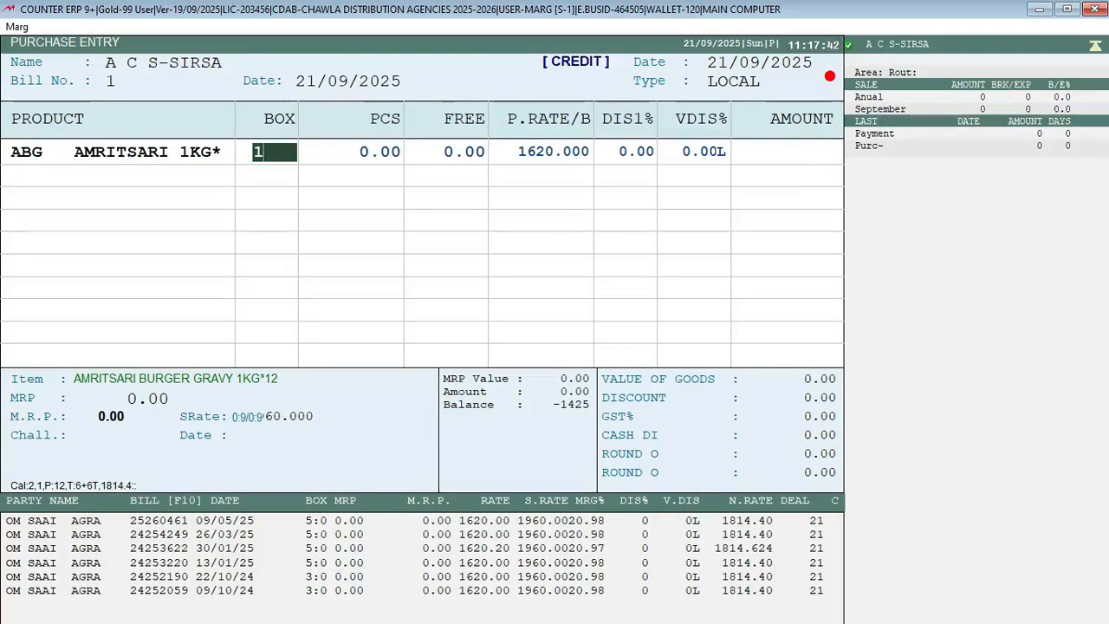
# Step: In the item's levies, try 9% SGST and CGST, then set both back to 6%
pyautogui.press('Return')
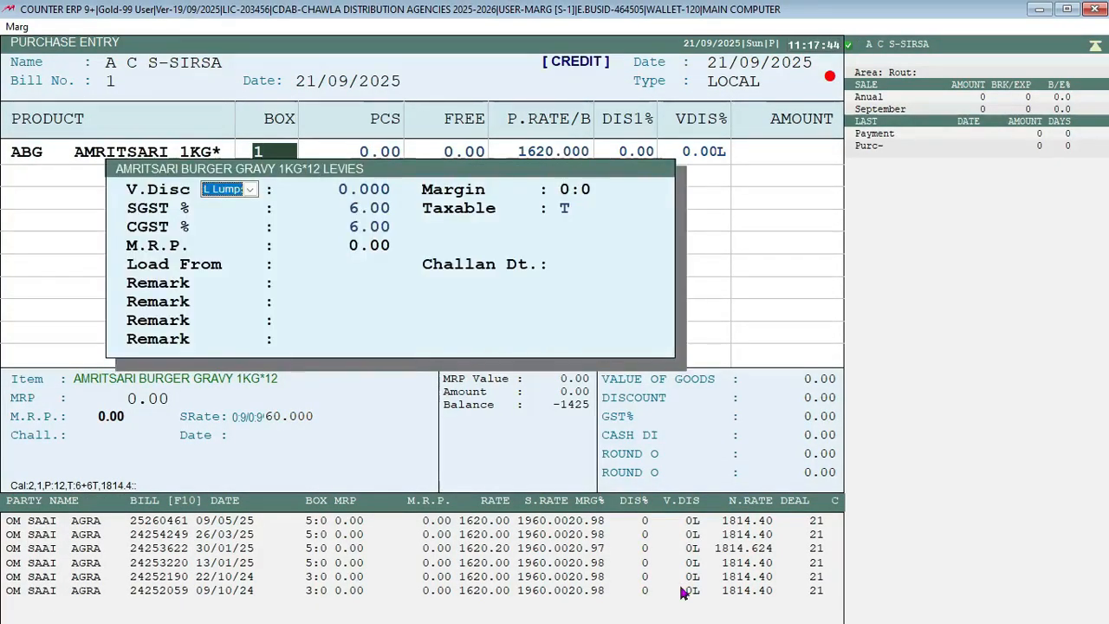
pyautogui.press('Return')
pyautogui.press('Return')
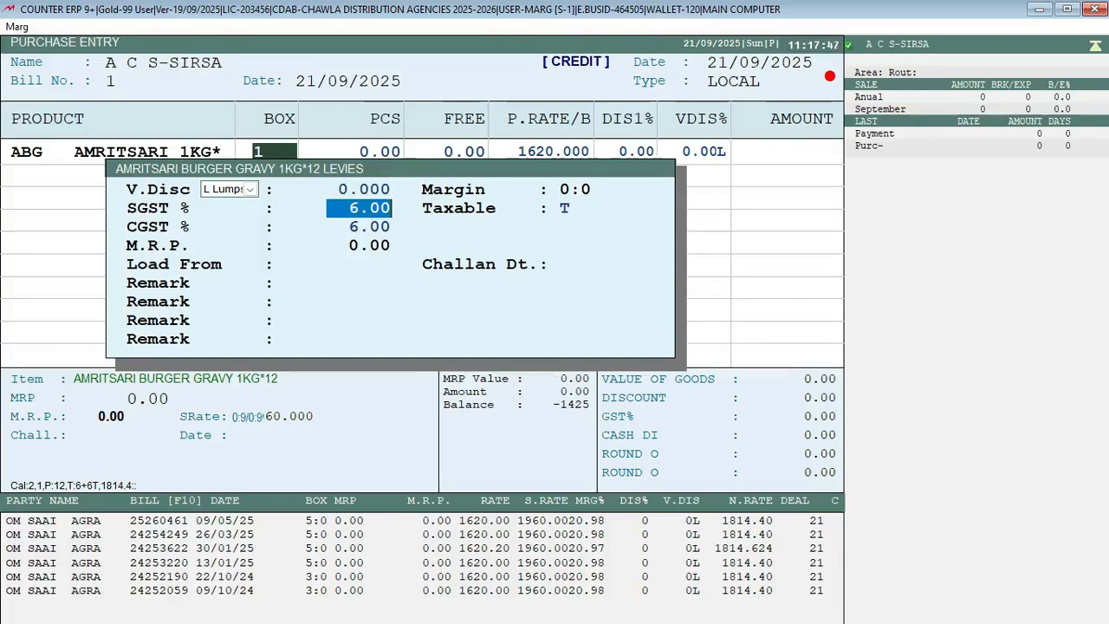
pyautogui.write('9')
pyautogui.press('Return')
pyautogui.press('Return')
pyautogui.write('9')
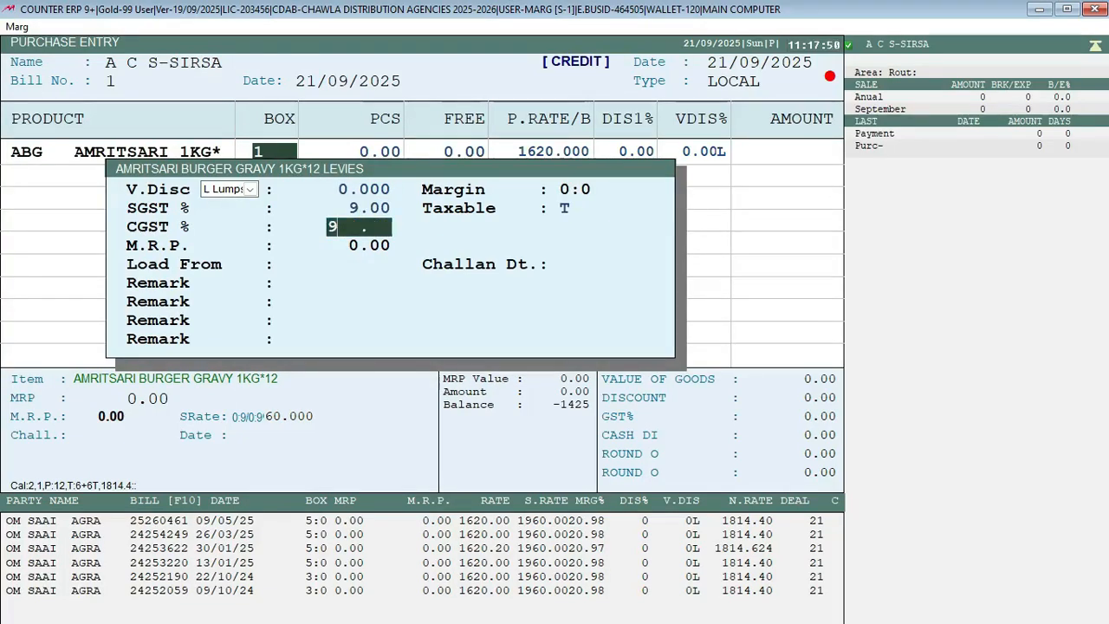
pyautogui.press('Return')
pyautogui.press('Up')
pyautogui.press('Up')
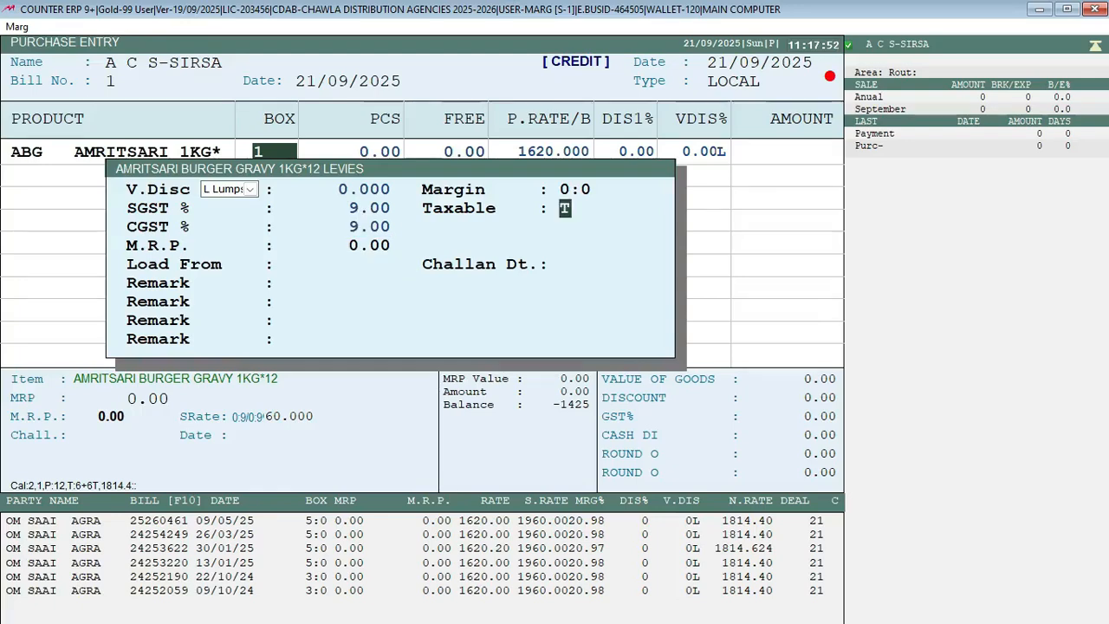
pyautogui.press('Up')
pyautogui.write('6')
pyautogui.press('Return')
pyautogui.press('Return')
pyautogui.write('6')
pyautogui.press('Return')
pyautogui.press('Return')
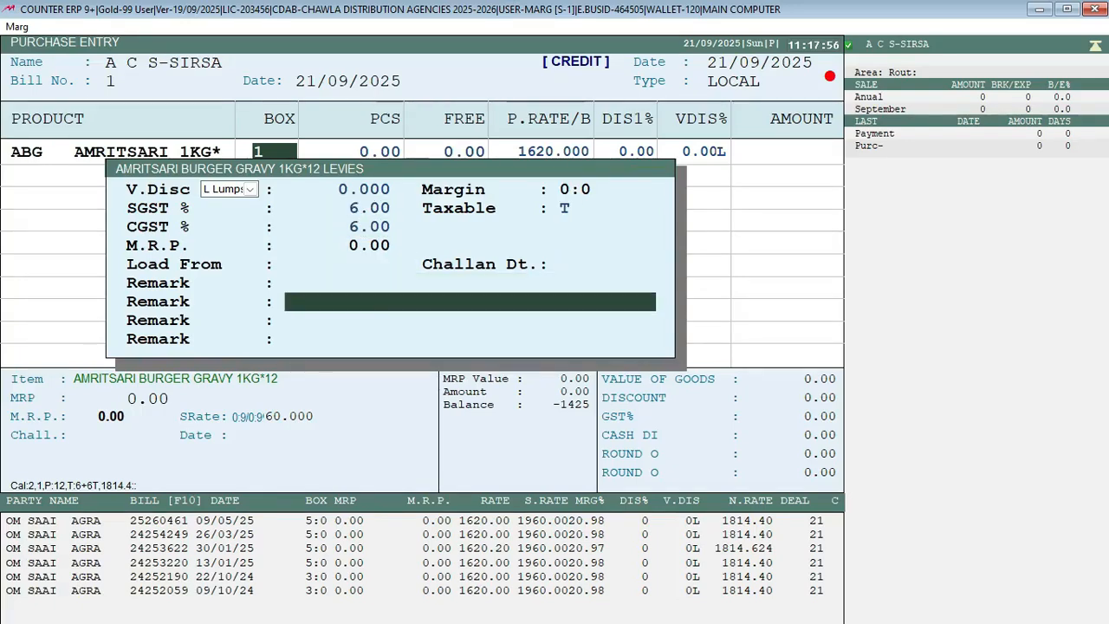
pyautogui.press('Return')
pyautogui.press('Return')
pyautogui.press('Return')
pyautogui.press('Return')
pyautogui.press('Return')
pyautogui.press('Return')
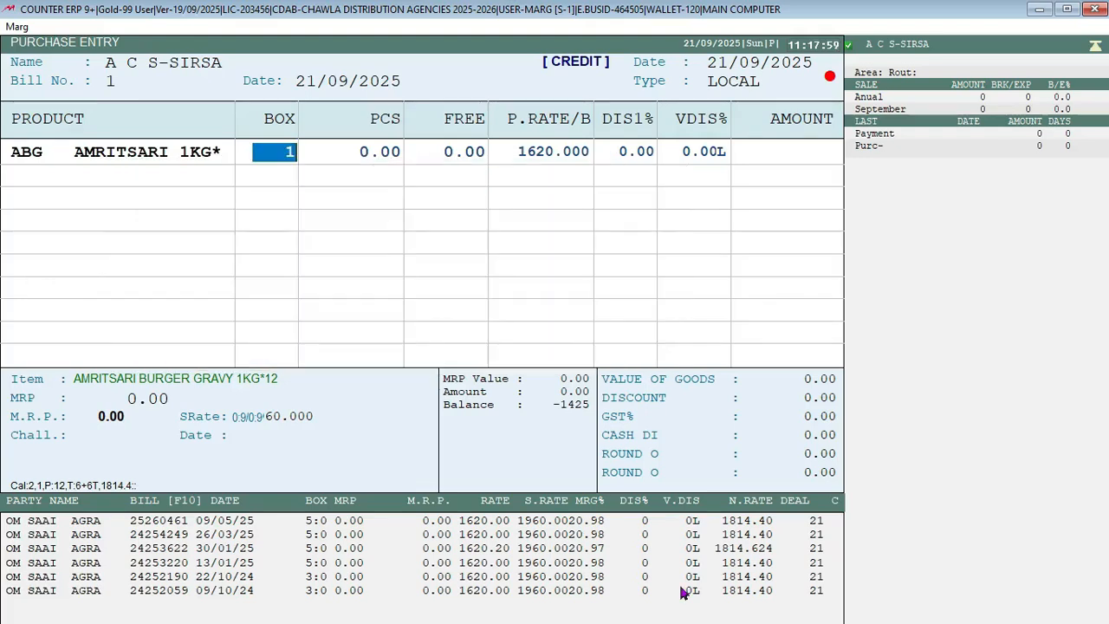
pyautogui.press('Return')
pyautogui.press('Return')
pyautogui.press('Return')
pyautogui.press('Return')
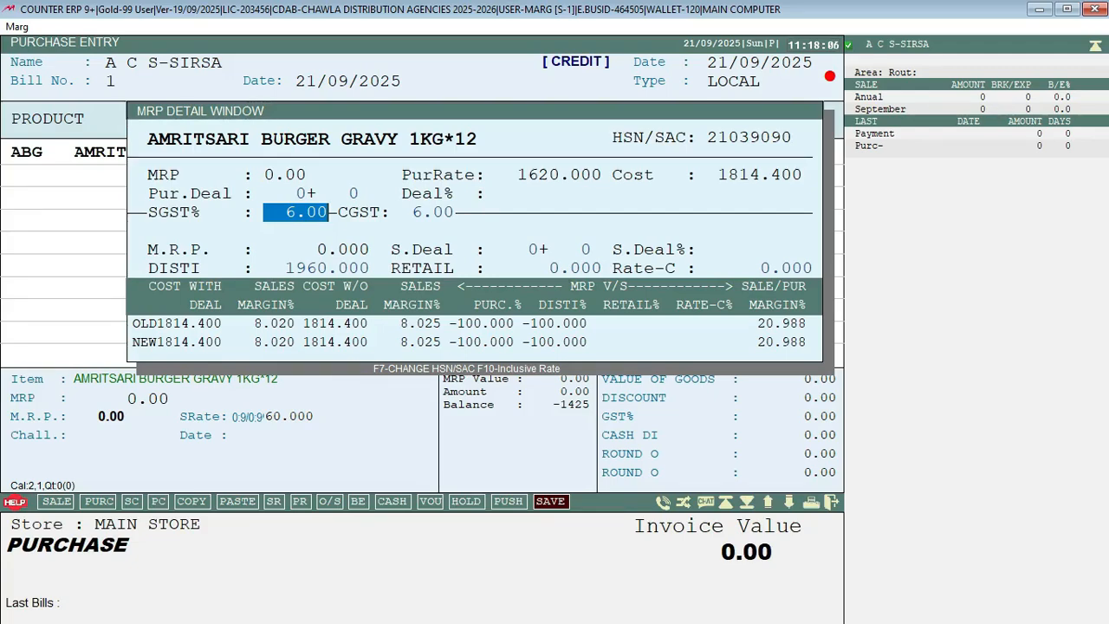
# Step: Enter 9% SGST and 9% CGST in the MRP details, declining to change the sales tax to match
pyautogui.write('9   .')
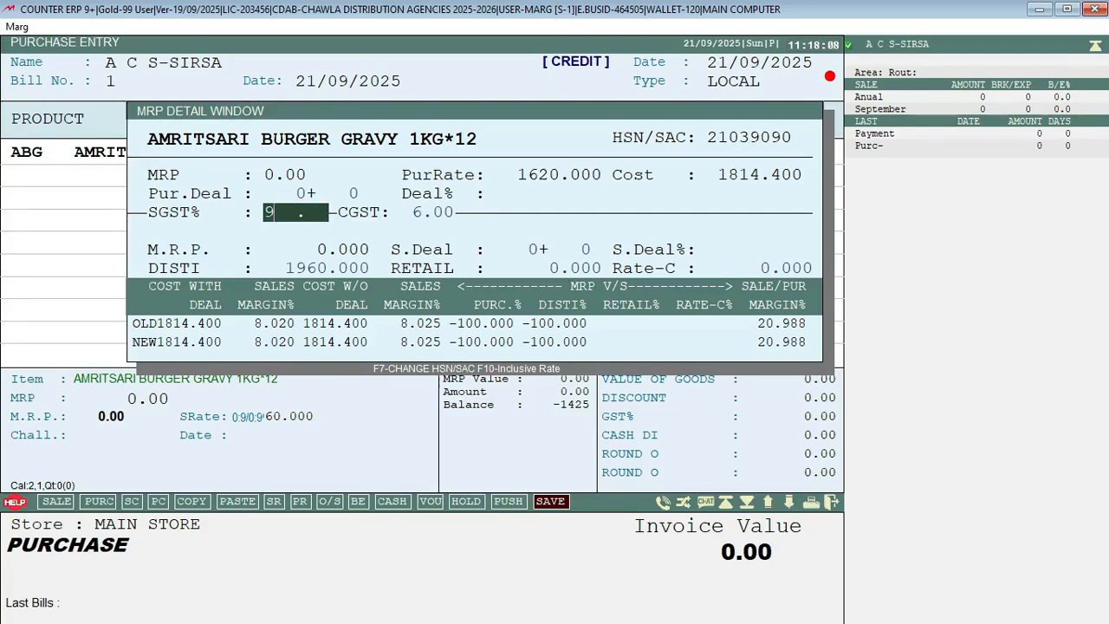
pyautogui.press('Return')
pyautogui.write('9')
pyautogui.press('Return')
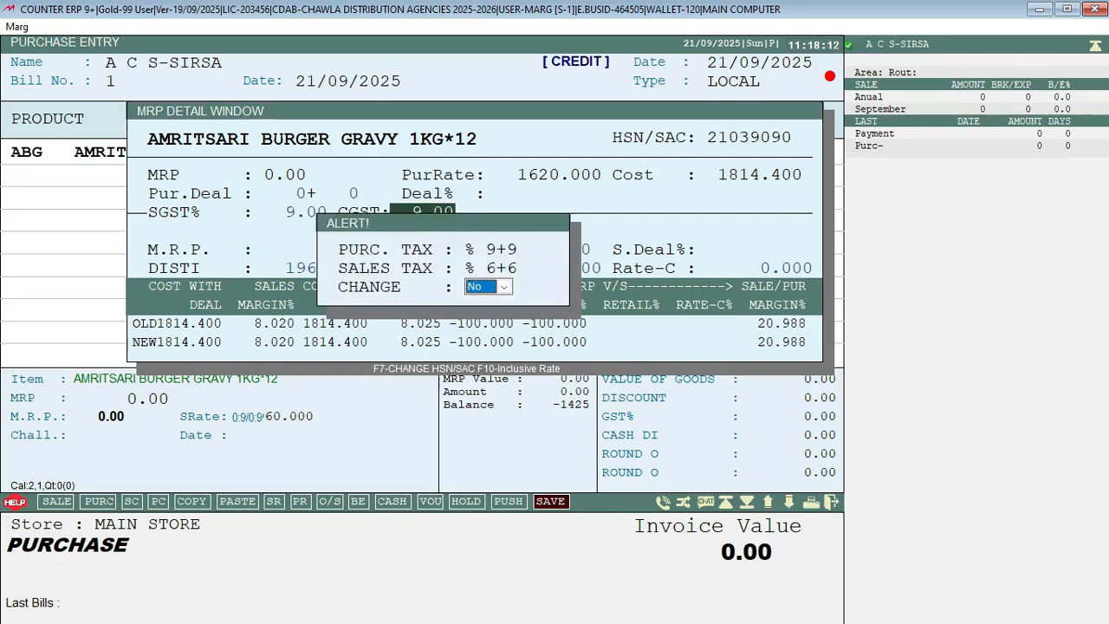
pyautogui.press('Return')
# Step: Restore SGST to 6% and discard the A C S-SIRSA bill, leaving an empty Purchase Entry
pyautogui.press('Up')
pyautogui.press('Up')
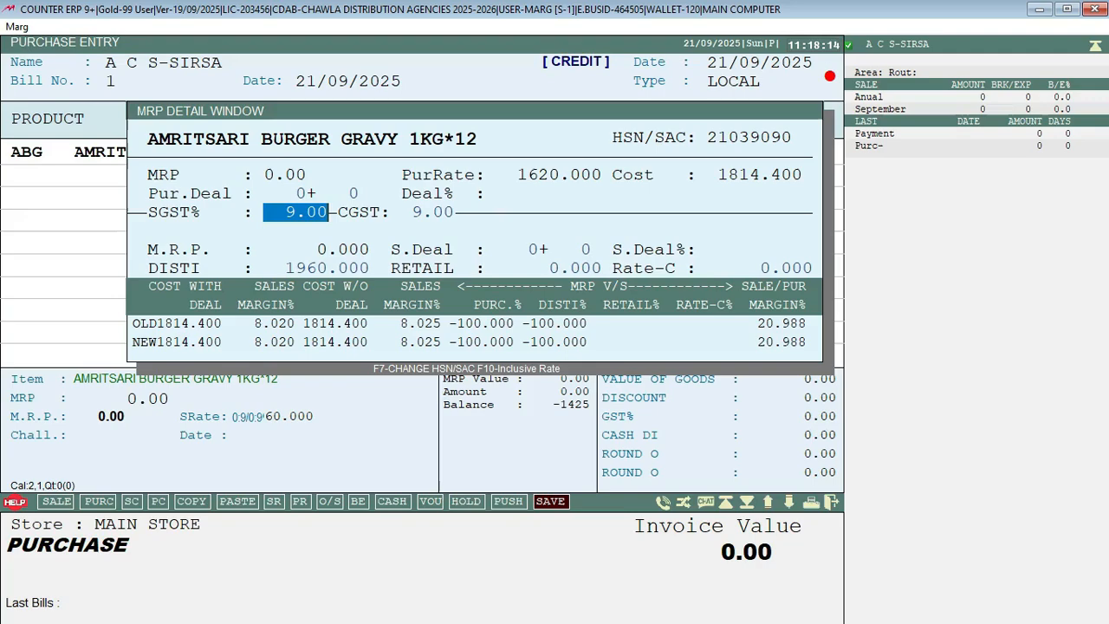
pyautogui.write('6')
pyautogui.press('Return')
pyautogui.press('Return')
pyautogui.press('Return')
pyautogui.press('Return')
pyautogui.press('Return')
pyautogui.press('Return')
pyautogui.press('Escape')
pyautogui.press('Right')
pyautogui.press('Return')
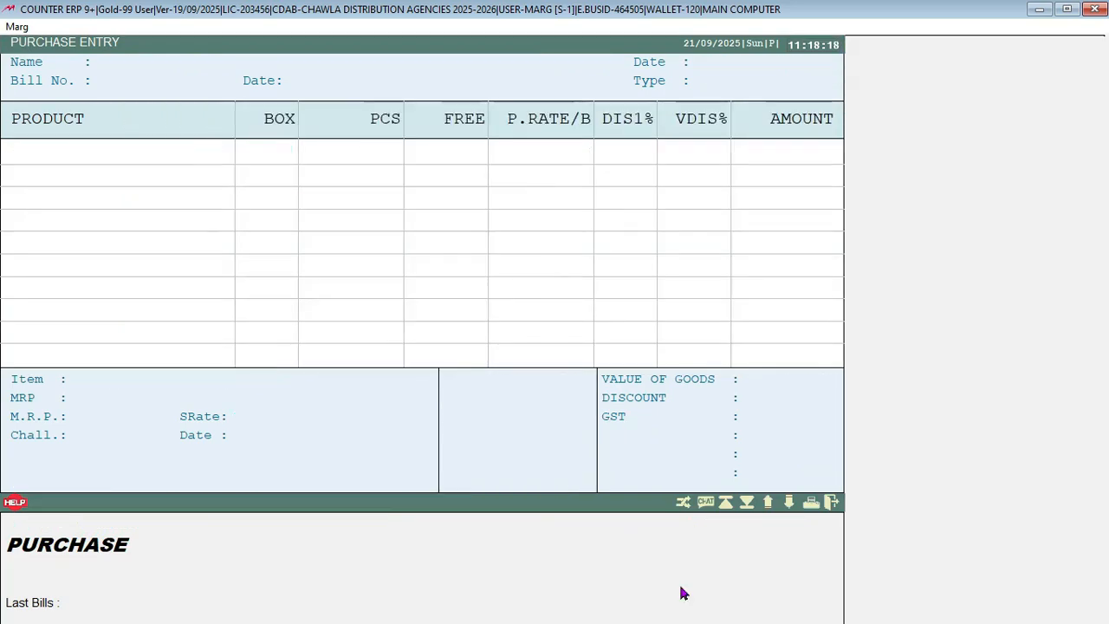
# Step: Close the blank purchase entry and launch Masters > Ease of GST > Item GST%/HSN/SAC/RATES Updation
pyautogui.press('Escape')
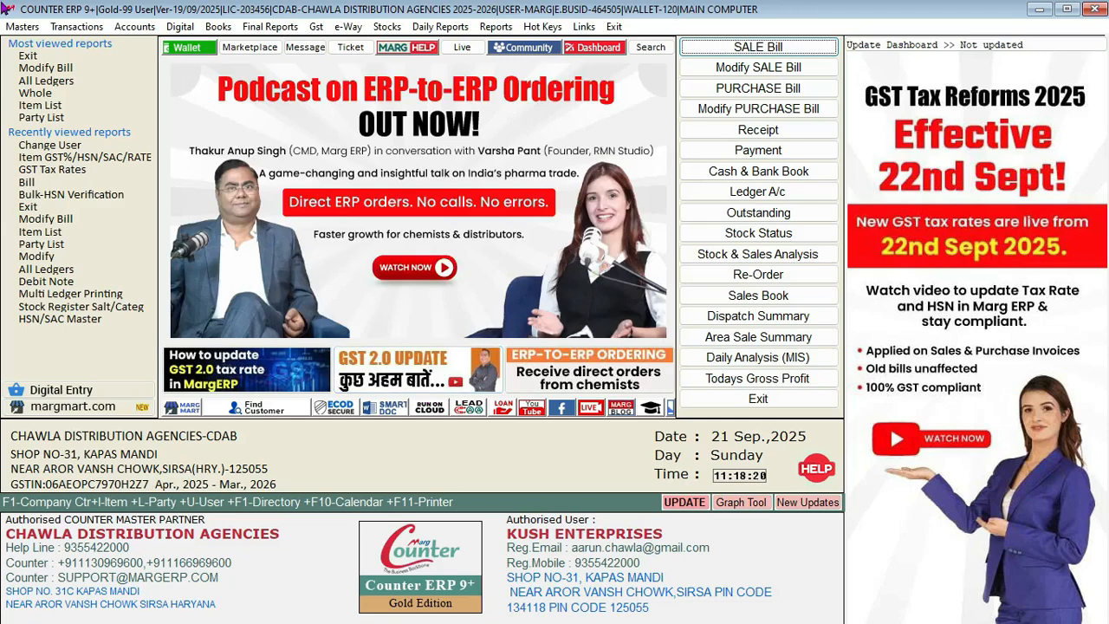
pyautogui.click(20, 26)
pyautogui.moveTo(73, 111)
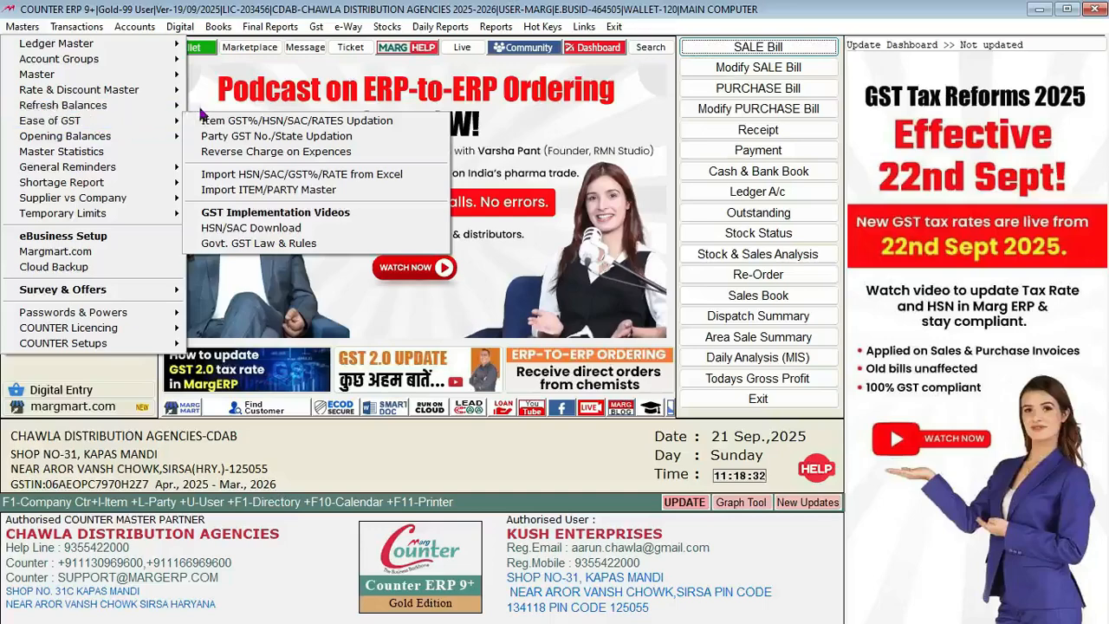
pyautogui.moveTo(165, 121)
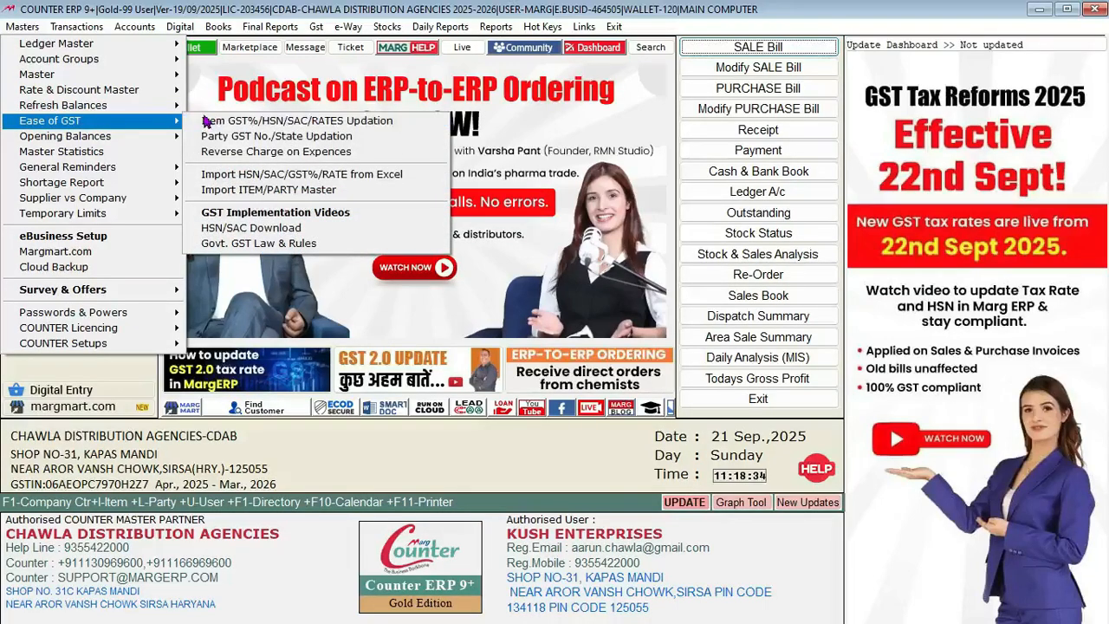
pyautogui.click(206, 122)
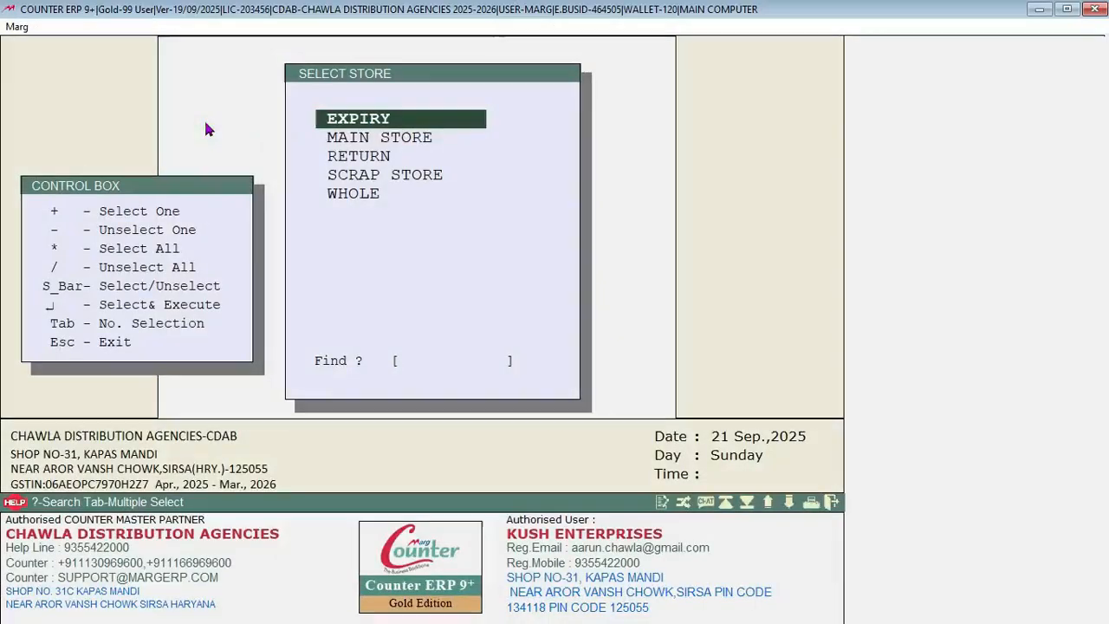
# Step: Choose MAIN STORE, filter by company DENIM, and dismiss the 'Sorry no record found' notice
pyautogui.press('Down')
pyautogui.press('Return')
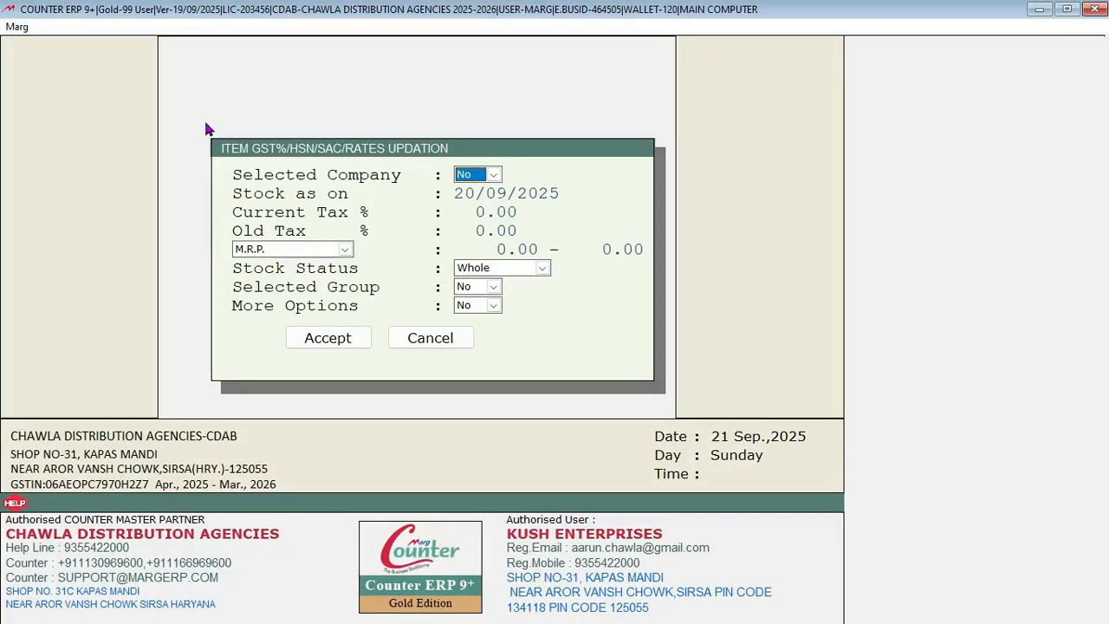
pyautogui.press('y')
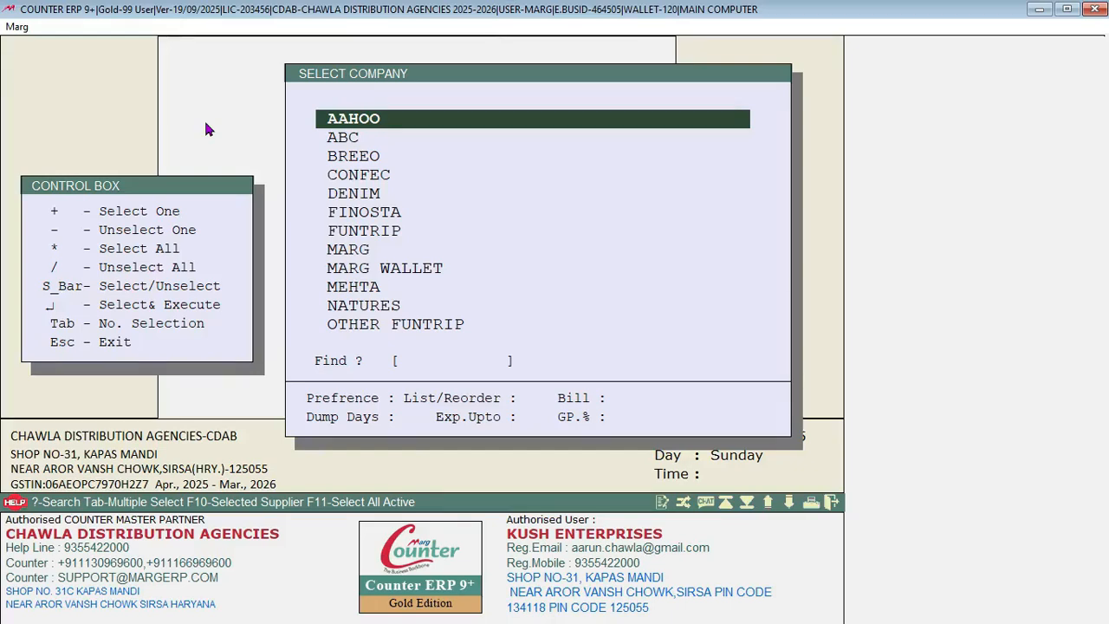
pyautogui.press('Down')
pyautogui.press('Down')
pyautogui.press('Down')
pyautogui.press('Down')
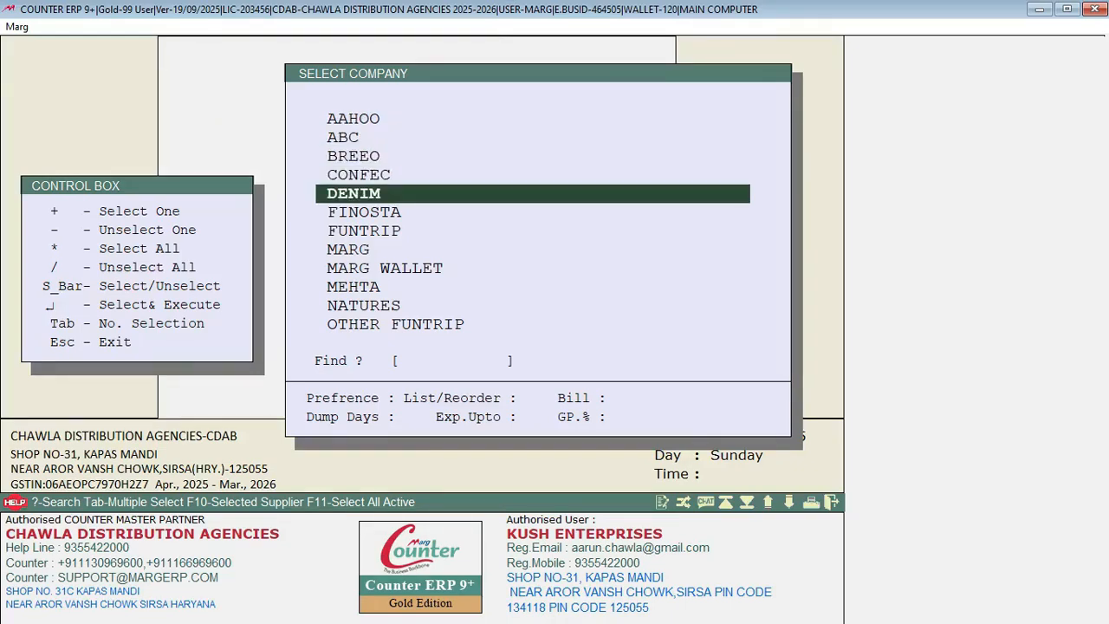
pyautogui.press('Return')
pyautogui.press('Return')
pyautogui.press('Return')
pyautogui.press('Return')
pyautogui.press('Return')
pyautogui.press('Return')
pyautogui.press('Return')
pyautogui.press('Return')
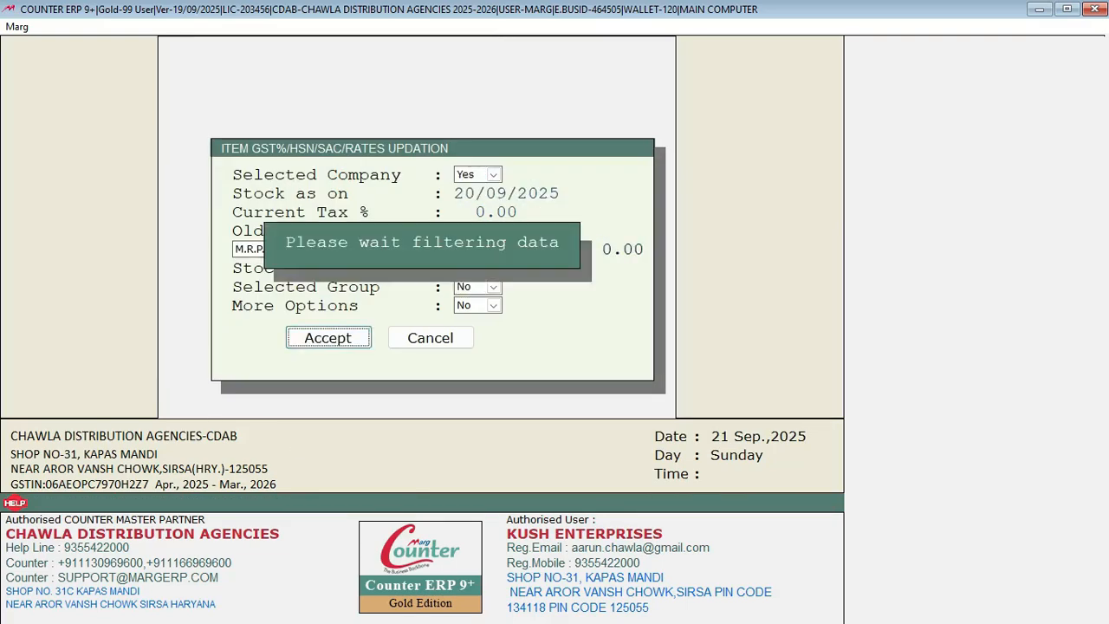
pyautogui.press('Escape')
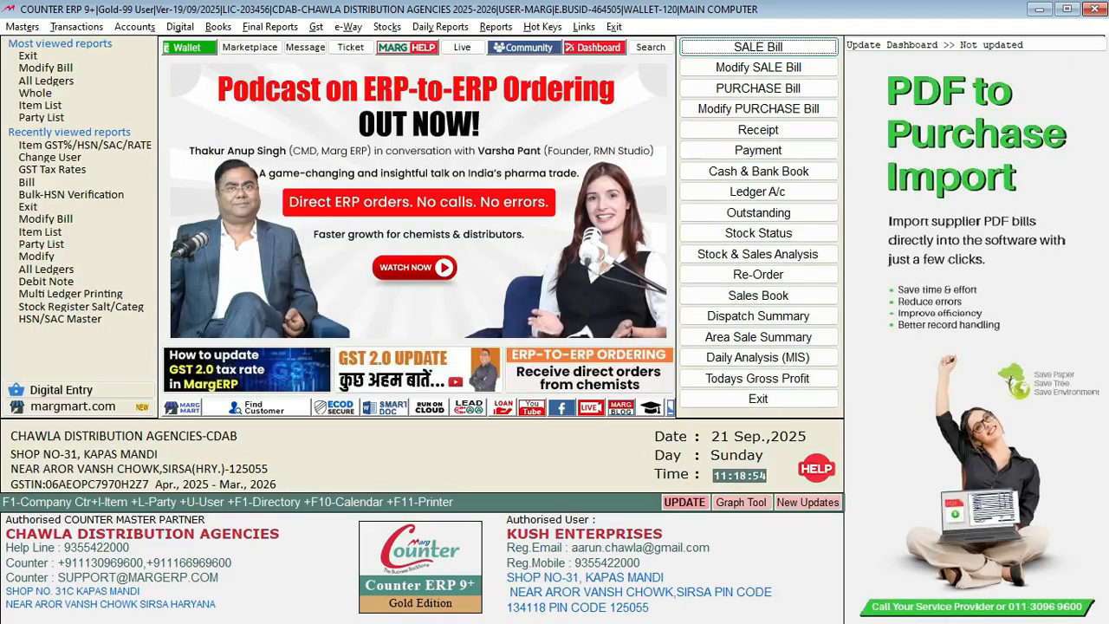
# Step: Rerun the item GST rate update with a store and one selected company to open the item-wise HSN/SAC master
pyautogui.hotkey('alt', 'm')
pyautogui.press('Down')
pyautogui.press('Down')
pyautogui.press('Down')
pyautogui.press('Down')
pyautogui.press('Down')
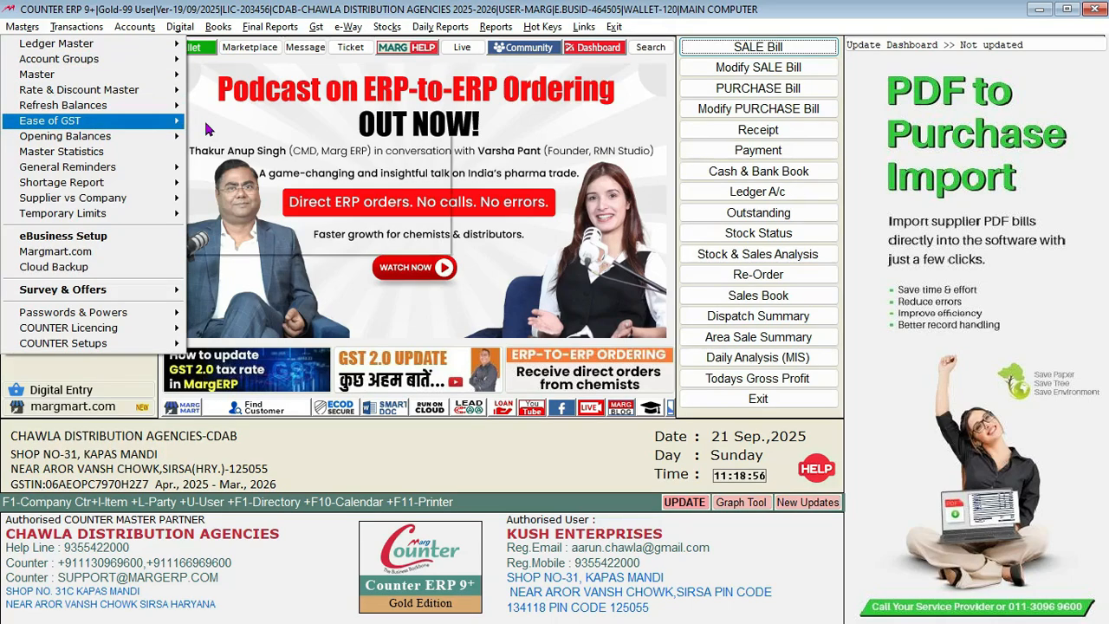
pyautogui.press('Return')
pyautogui.press('Return')
pyautogui.press('Return')
pyautogui.press('y')
pyautogui.press('Down')
pyautogui.press('Down')
pyautogui.press('Down')
pyautogui.press('Down')
pyautogui.press('Down')
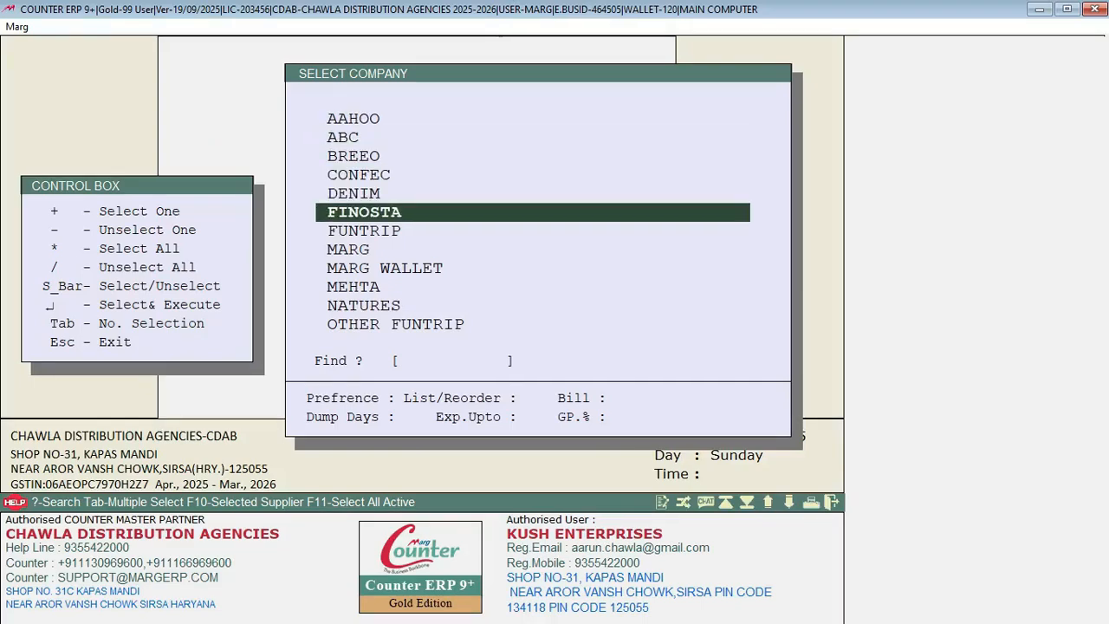
pyautogui.press('Down')
pyautogui.press('Return')
pyautogui.press('Return')
pyautogui.press('Return')
pyautogui.press('Return')
pyautogui.press('Return')
pyautogui.press('Return')
pyautogui.press('Return')
pyautogui.press('Return')
pyautogui.press('Return')
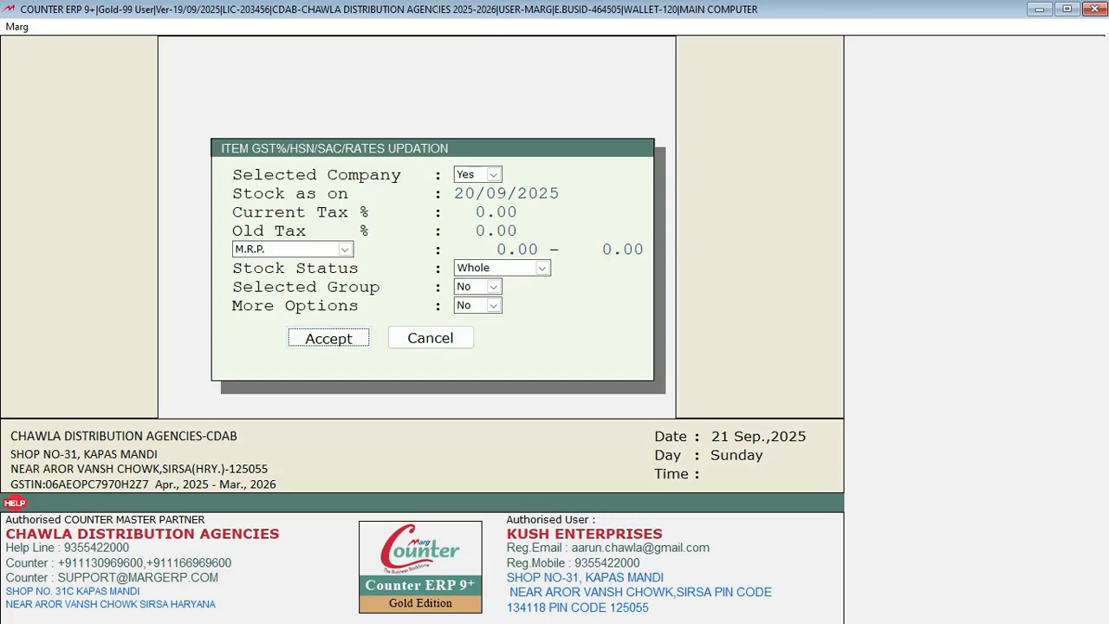
pyautogui.press('Return')
# Step: Assign HSN 21039030 to CREAMY CHEESE DRESSING and close the master
pyautogui.press('Down')
pyautogui.press('Down')
pyautogui.press('Down')
pyautogui.press('Down')
pyautogui.press('Down')
pyautogui.press('Down')
pyautogui.press('Down')
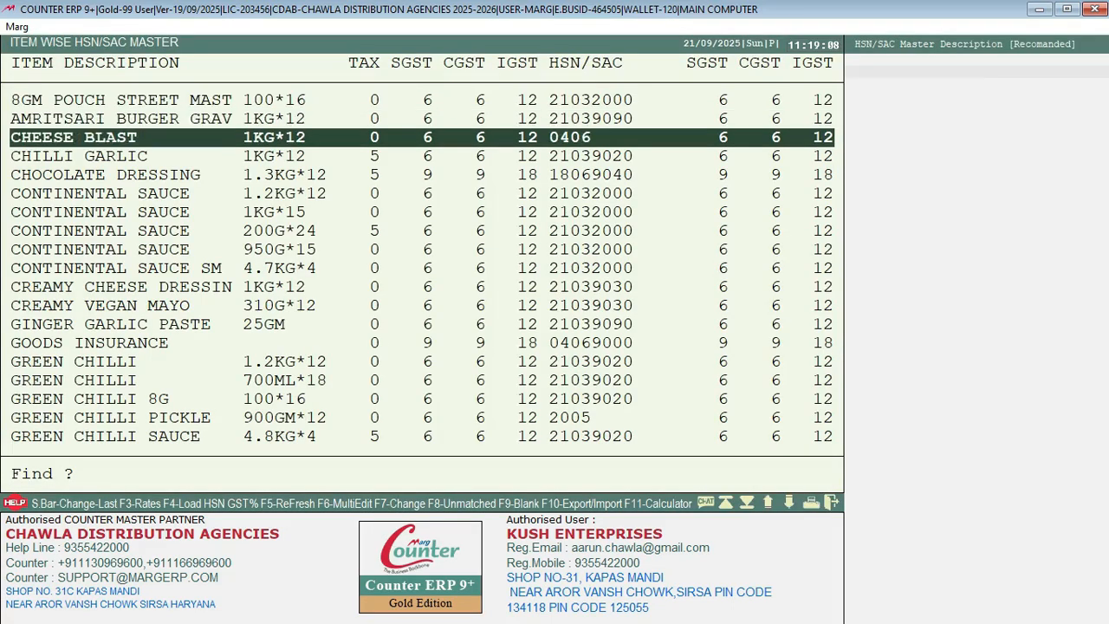
pyautogui.press('Down')
pyautogui.press('Down')
pyautogui.press('Down')
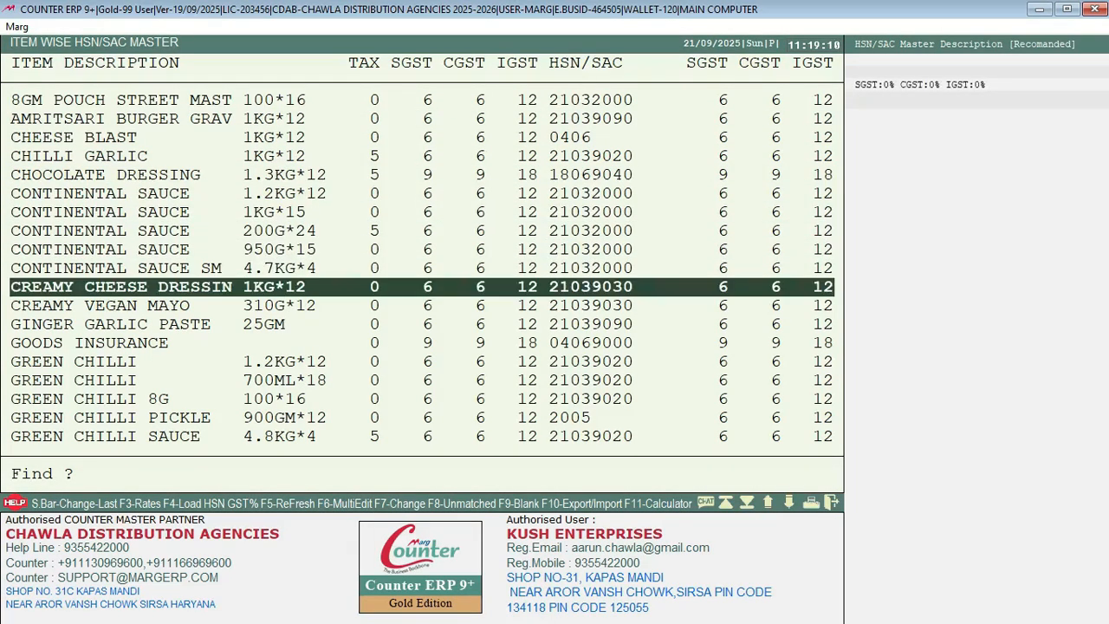
pyautogui.press('Return')
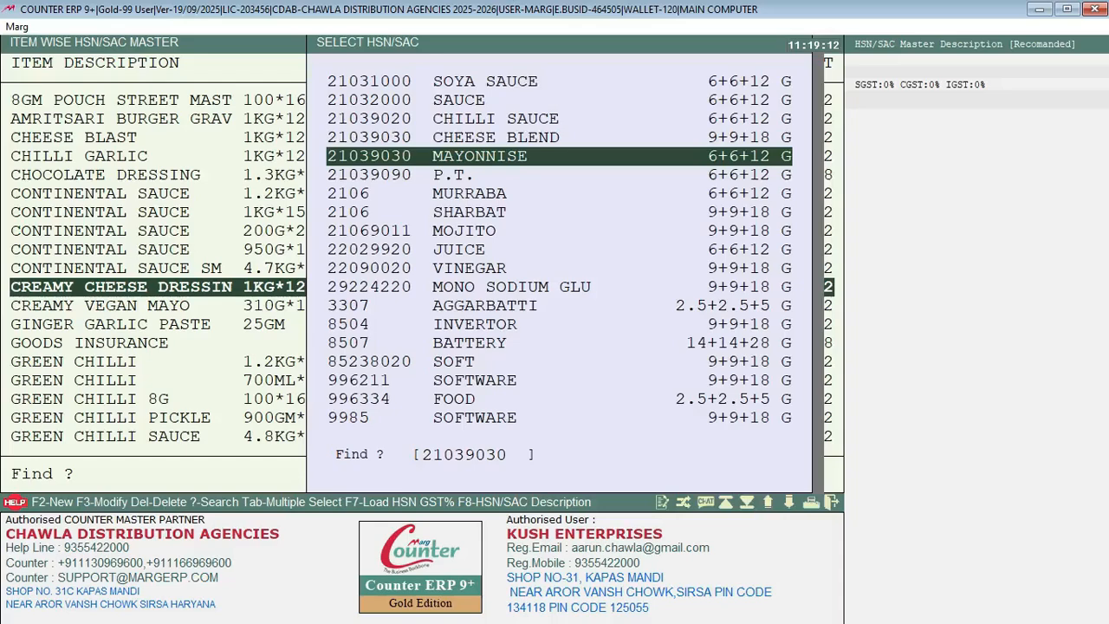
pyautogui.press('Return')
pyautogui.press('Return')
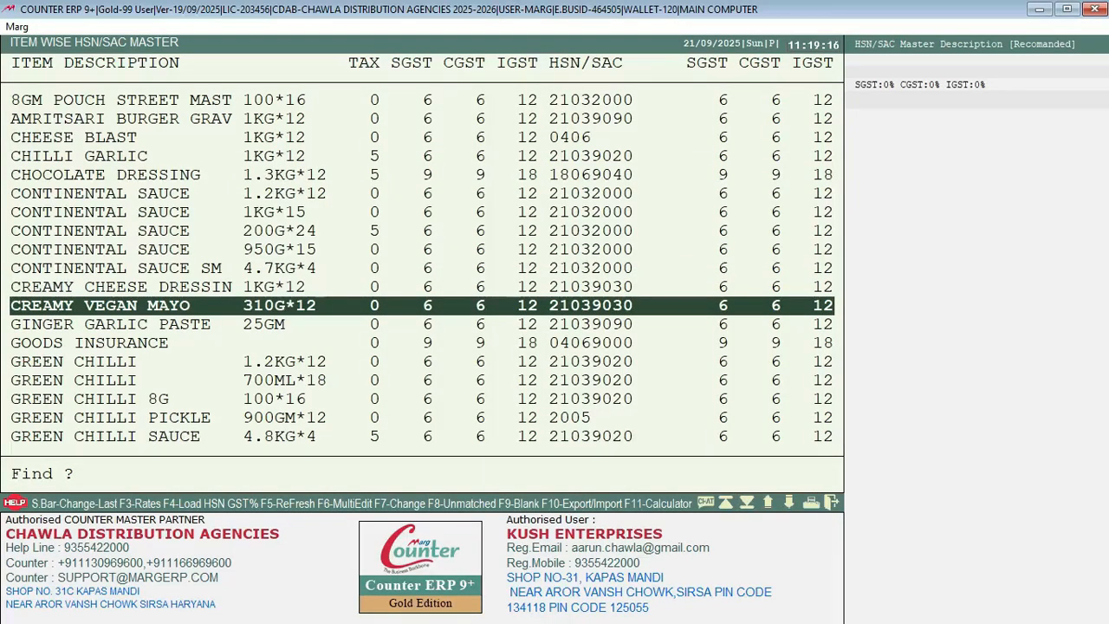
pyautogui.press('Escape')
pyautogui.hotkey('alt', 'm')
pyautogui.press('Down')
pyautogui.press('Down')
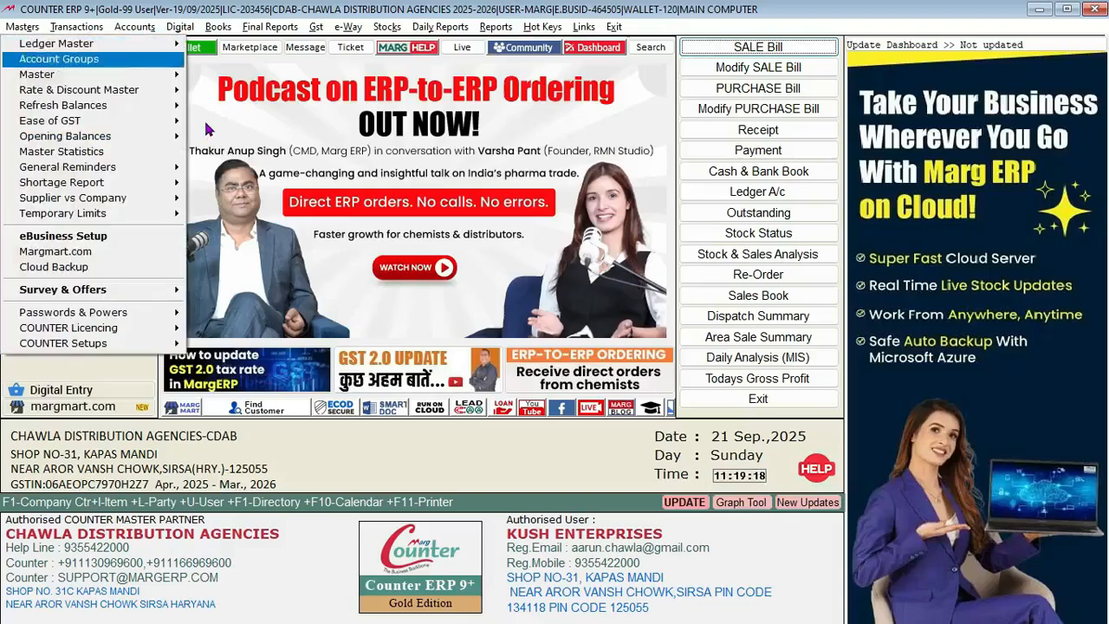
# Step: Relaunch Item GST%/HSN/SAC/RATES Updation, choose the store, and set More Options to Yes
pyautogui.press('Down')
pyautogui.press('Down')
pyautogui.press('Down')
pyautogui.press('Right')
pyautogui.press('Return')
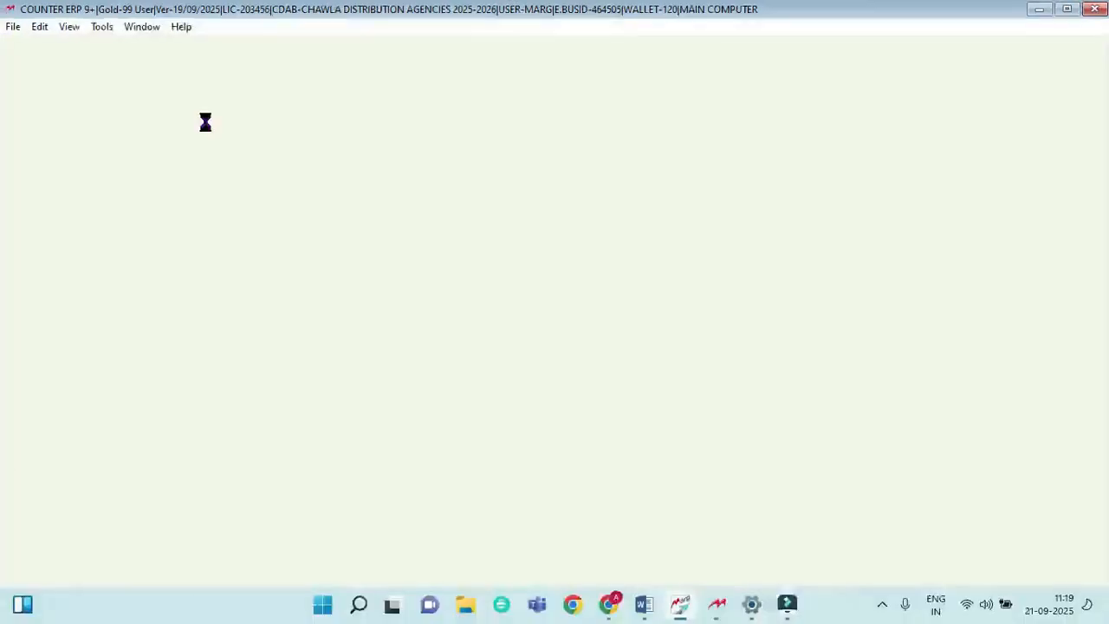
pyautogui.press('Return')
pyautogui.press('Return')
pyautogui.press('Return')
pyautogui.press('Return')
pyautogui.press('Return')
pyautogui.press('Return')
pyautogui.press('Return')
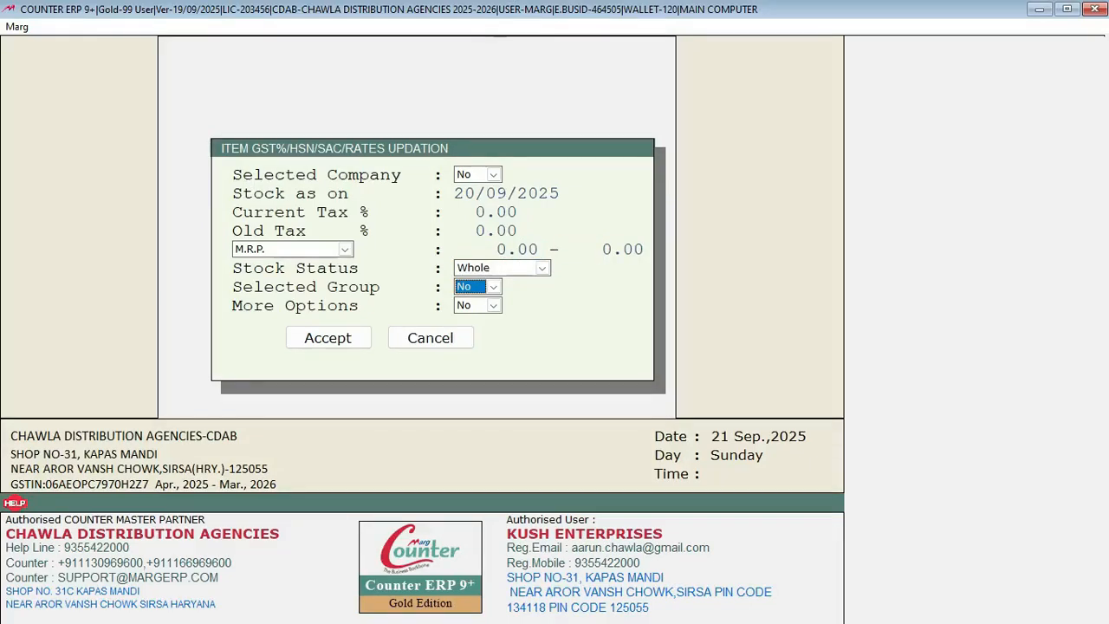
pyautogui.press('Return')
pyautogui.press('Return')
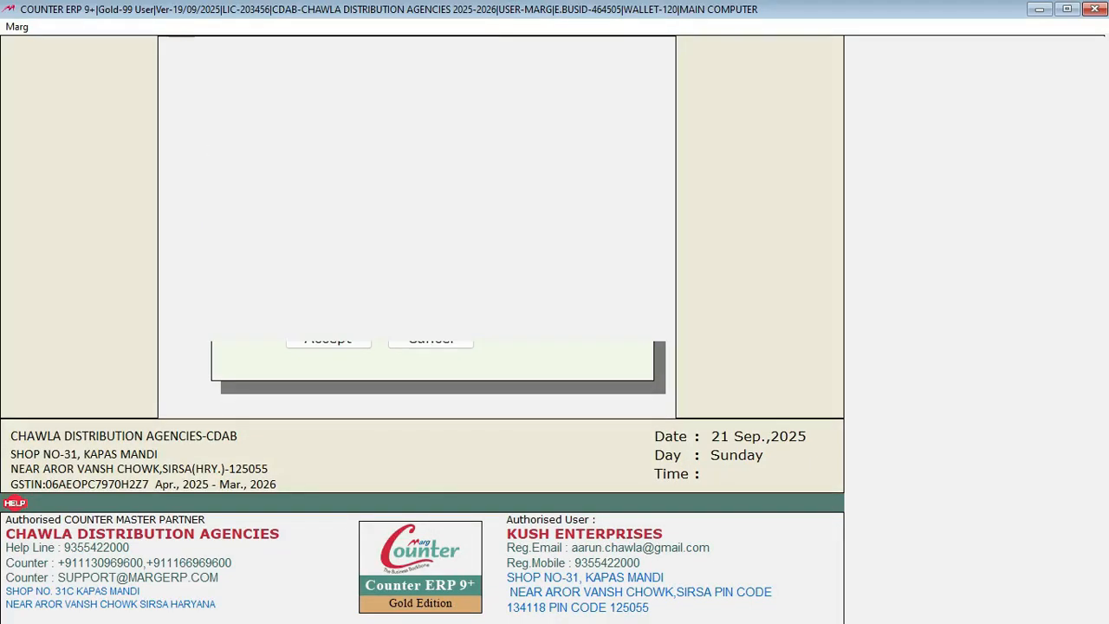
pyautogui.press('Return')
pyautogui.press('Return')
pyautogui.press('Return')
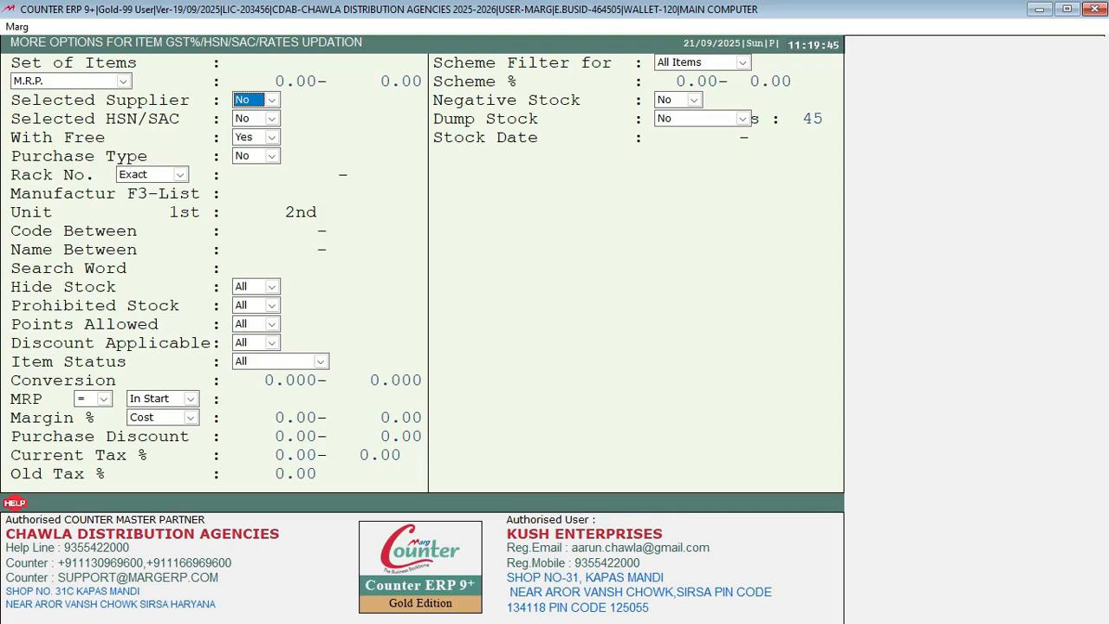
# Step: Filter by supplier JADLI FOODS(INDIA) PVT LTD., browse its listed items, then close the list
pyautogui.press('y')
pyautogui.press('Return')
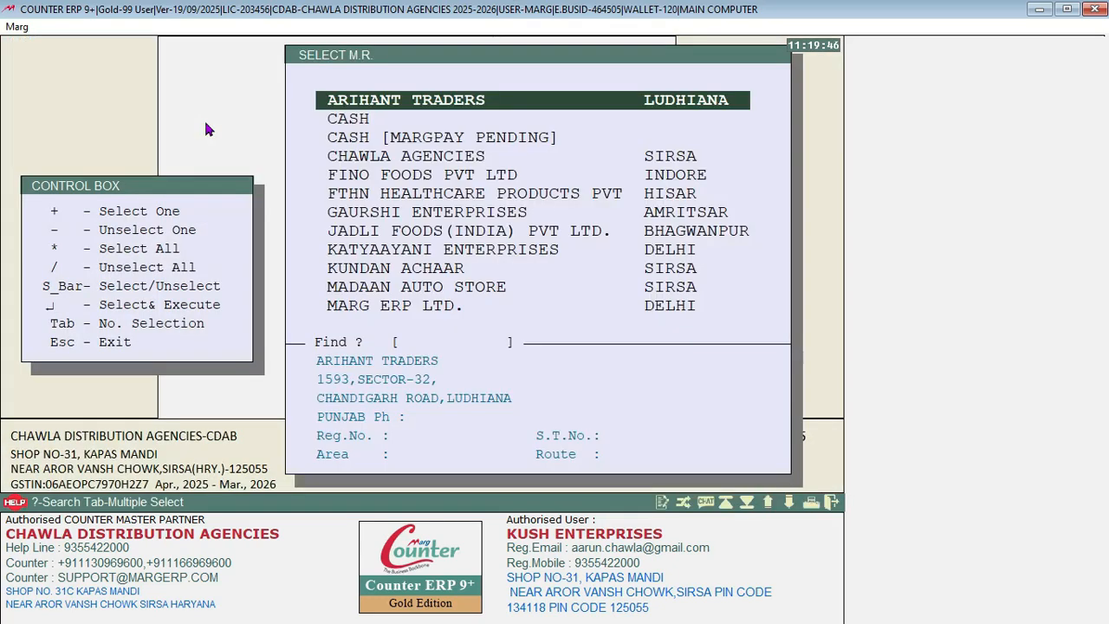
pyautogui.press('Down')
pyautogui.press('Down')
pyautogui.press('Down')
pyautogui.press('Down')
pyautogui.press('Down')
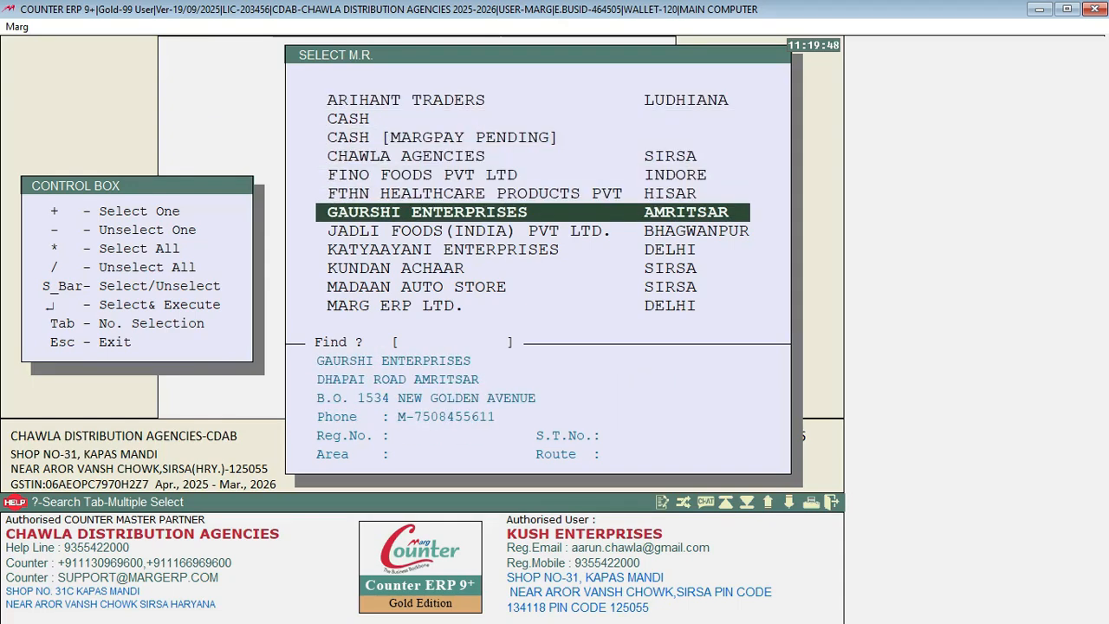
pyautogui.press('Down')
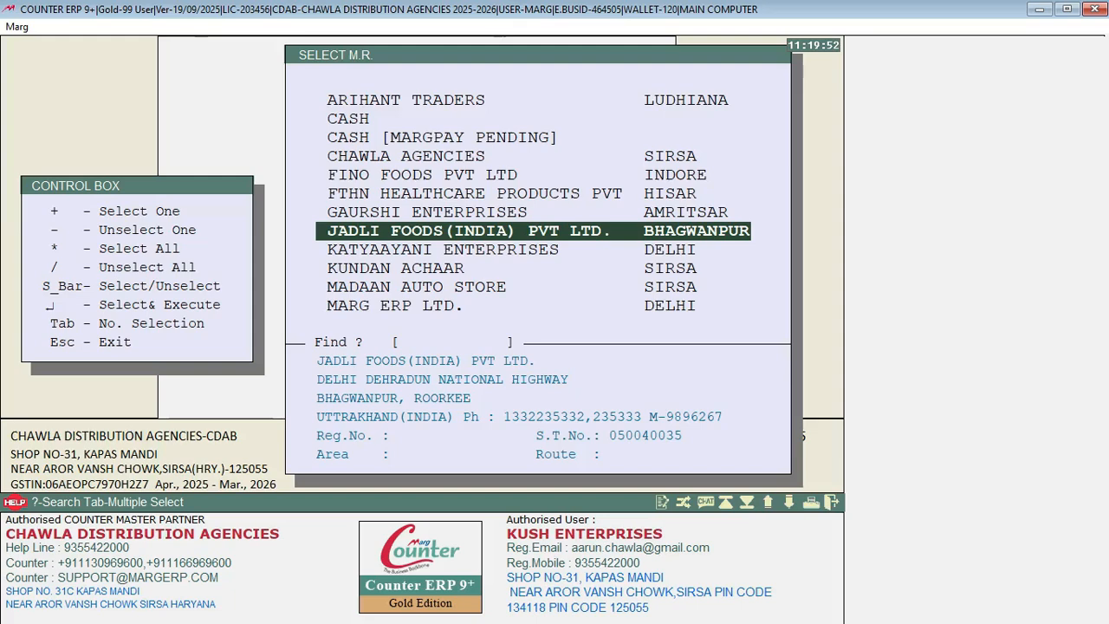
pyautogui.press('Return')
pyautogui.press('Return')
pyautogui.press('Return')
pyautogui.press('Return')
pyautogui.press('Return')
pyautogui.press('Return')
pyautogui.press('Return')
pyautogui.press('Return')
pyautogui.press('Return')
pyautogui.press('Return')
pyautogui.press('Return')
pyautogui.press('Return')
pyautogui.press('Return')
pyautogui.press('Return')
pyautogui.press('Return')
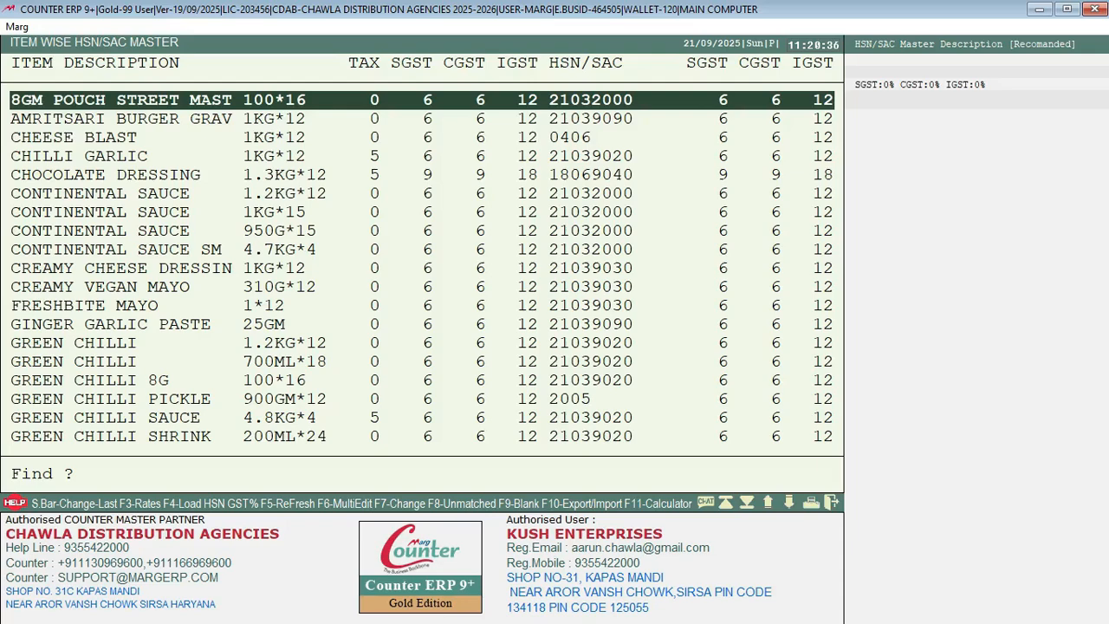
pyautogui.press('Down')
pyautogui.press('Down')
pyautogui.press('Down')
pyautogui.press('Down')
pyautogui.press('Down')
pyautogui.press('Down')
pyautogui.press('Down')
pyautogui.press('Down')
pyautogui.press('Down')
pyautogui.press('Down')
pyautogui.press('Down')
pyautogui.press('Down')
pyautogui.press('Down')
pyautogui.press('Down')
pyautogui.press('Down')
pyautogui.press('Down')
pyautogui.press('Down')
pyautogui.press('Down')
pyautogui.press('Down')
pyautogui.press('Down')
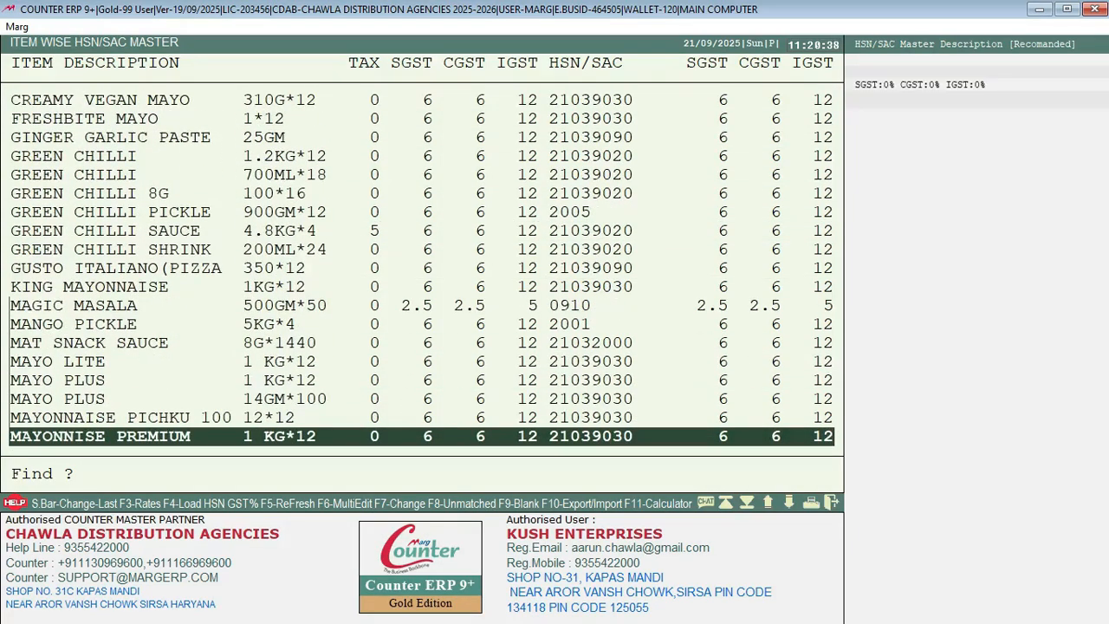
pyautogui.press('Down')
pyautogui.press('Down')
pyautogui.press('Down')
pyautogui.press('Down')
pyautogui.press('Down')
pyautogui.press('Down')
pyautogui.press('Down')
pyautogui.press('Down')
pyautogui.press('Down')
pyautogui.press('Down')
pyautogui.press('Down')
pyautogui.press('Down')
pyautogui.press('Down')
pyautogui.press('Down')
pyautogui.press('Down')
pyautogui.press('Down')
pyautogui.press('Down')
pyautogui.press('Down')
pyautogui.press('Down')
pyautogui.press('Down')
pyautogui.press('Escape')
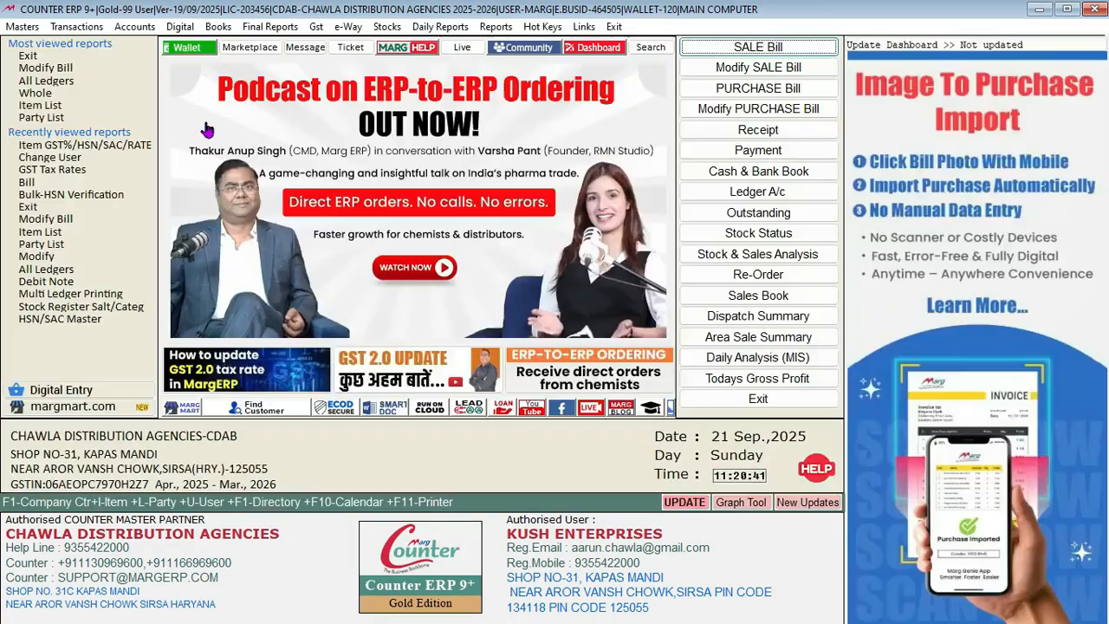